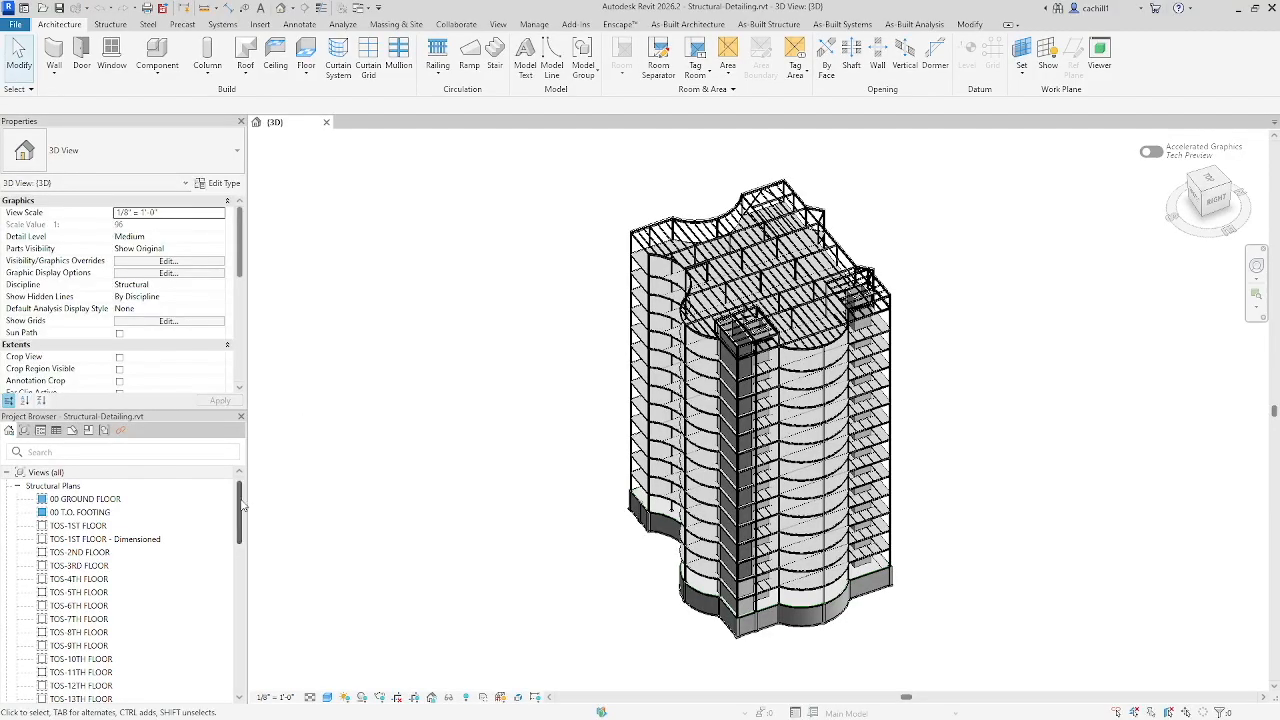
Open the North-South Section building section view
left_click_drag(241, 510, 242, 590)
left_click(86, 618)
double_click(130, 622)
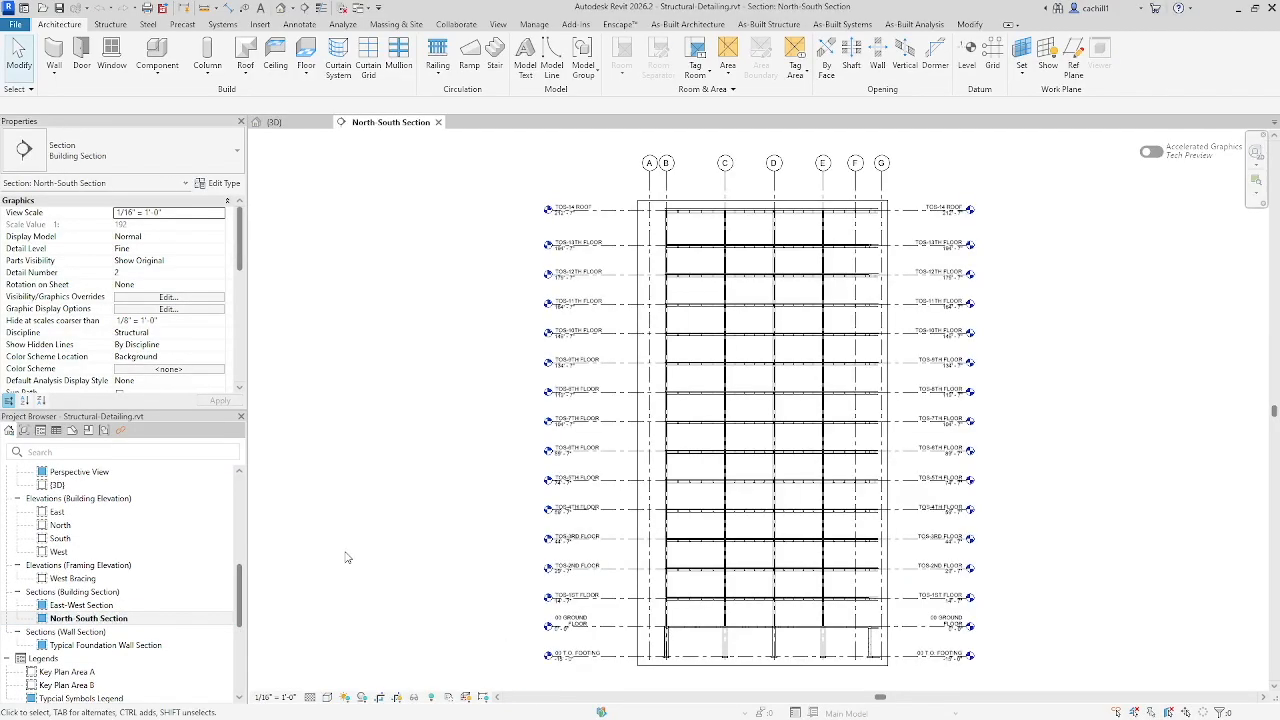
Place a rectangular callout around the slab, beam and column junction at grid B on the TOS-1ST FLOOR level
scroll(523, 603, "up", 5)
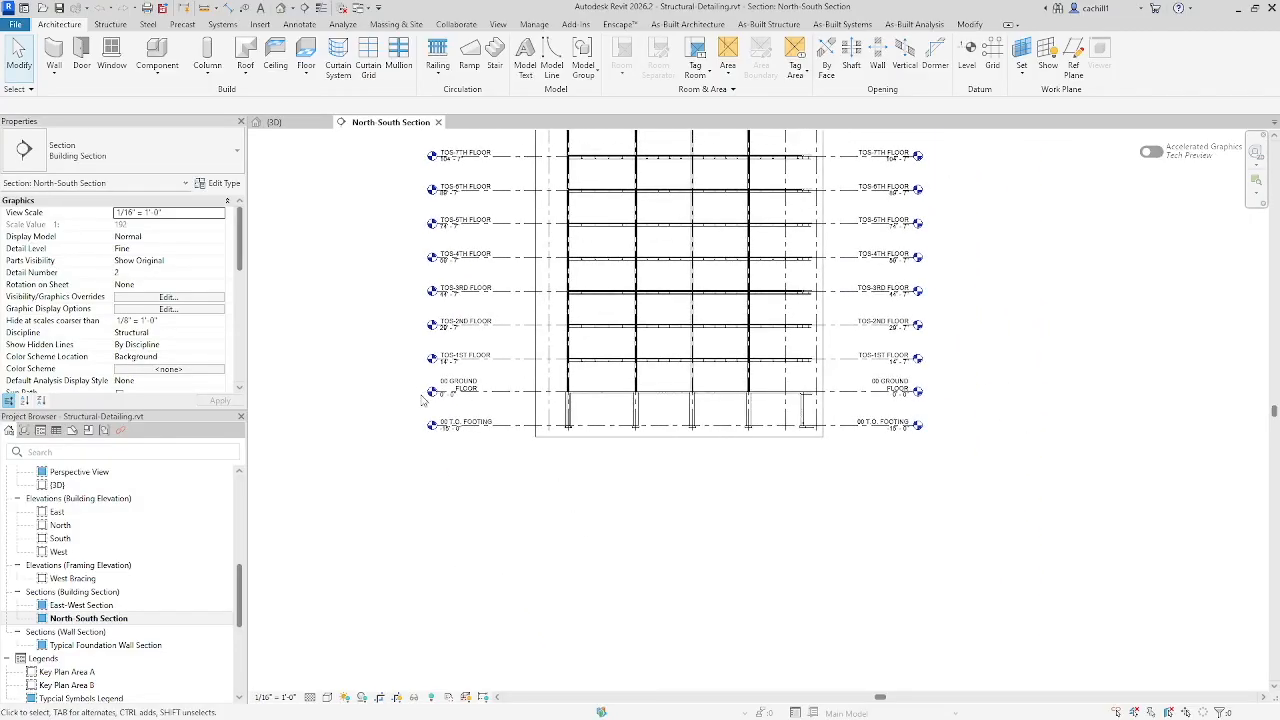
scroll(590, 567, "down", 4)
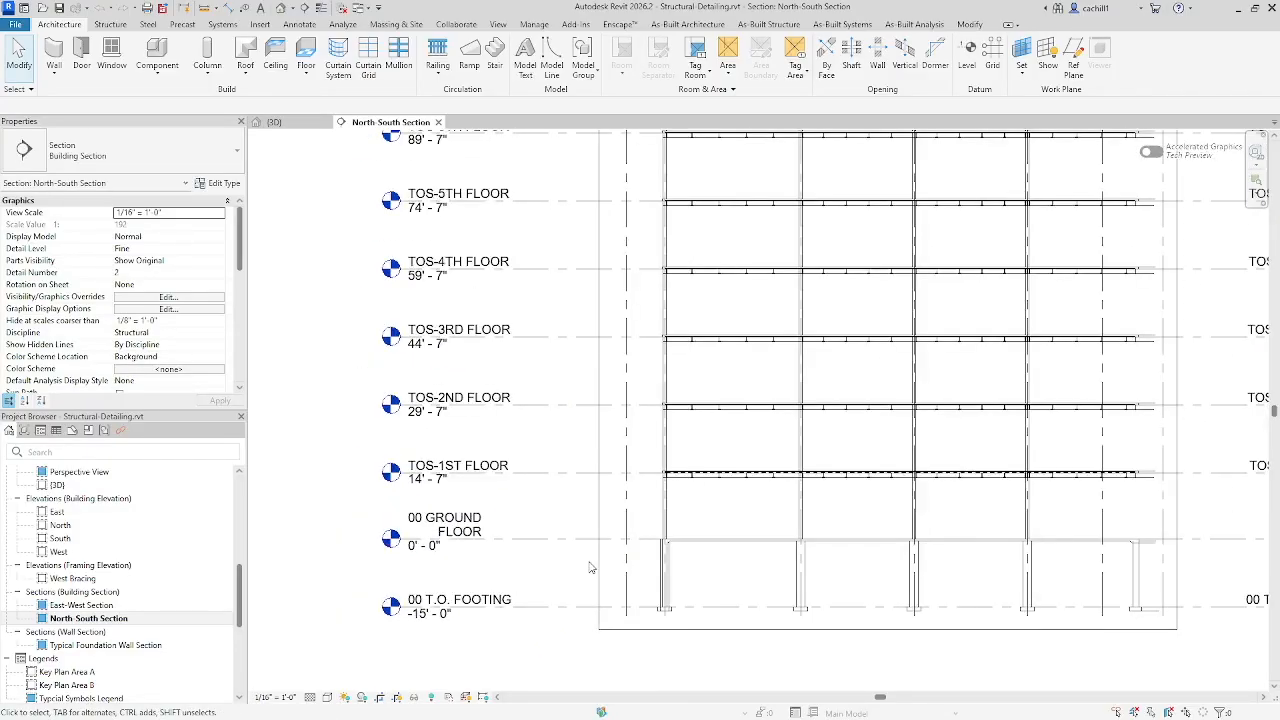
left_click(497, 25)
left_click(521, 72)
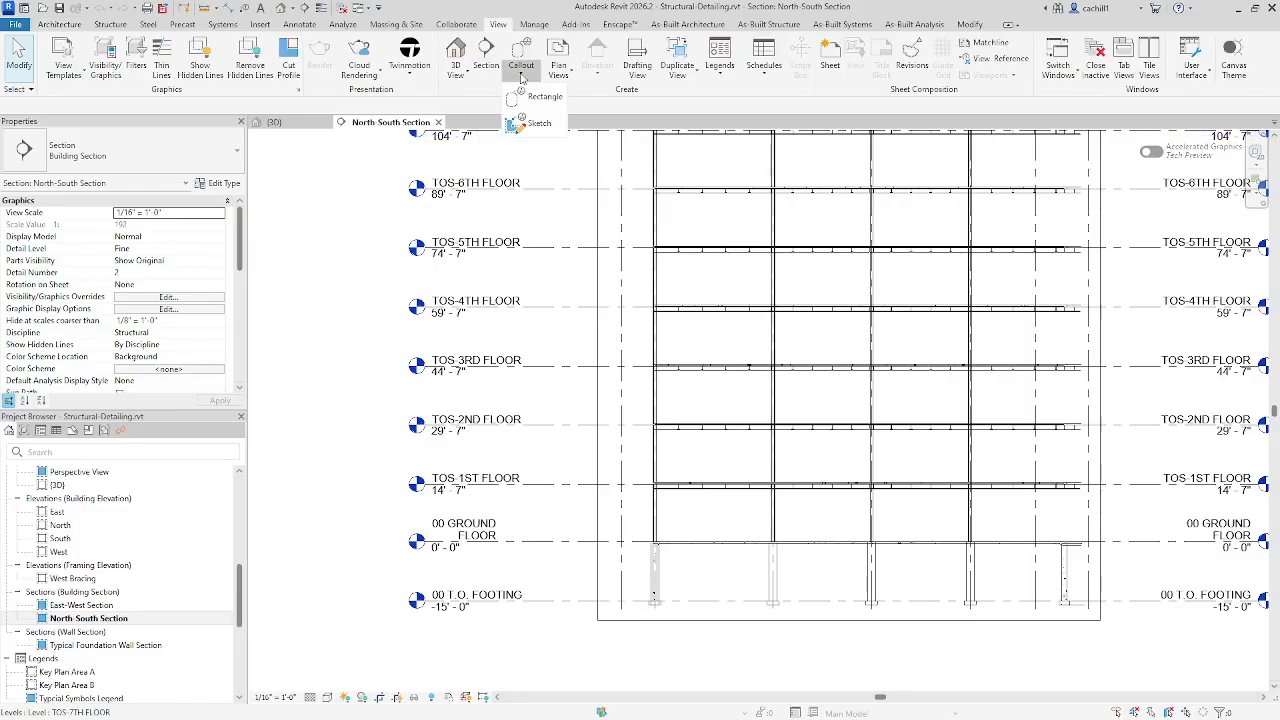
left_click(531, 97)
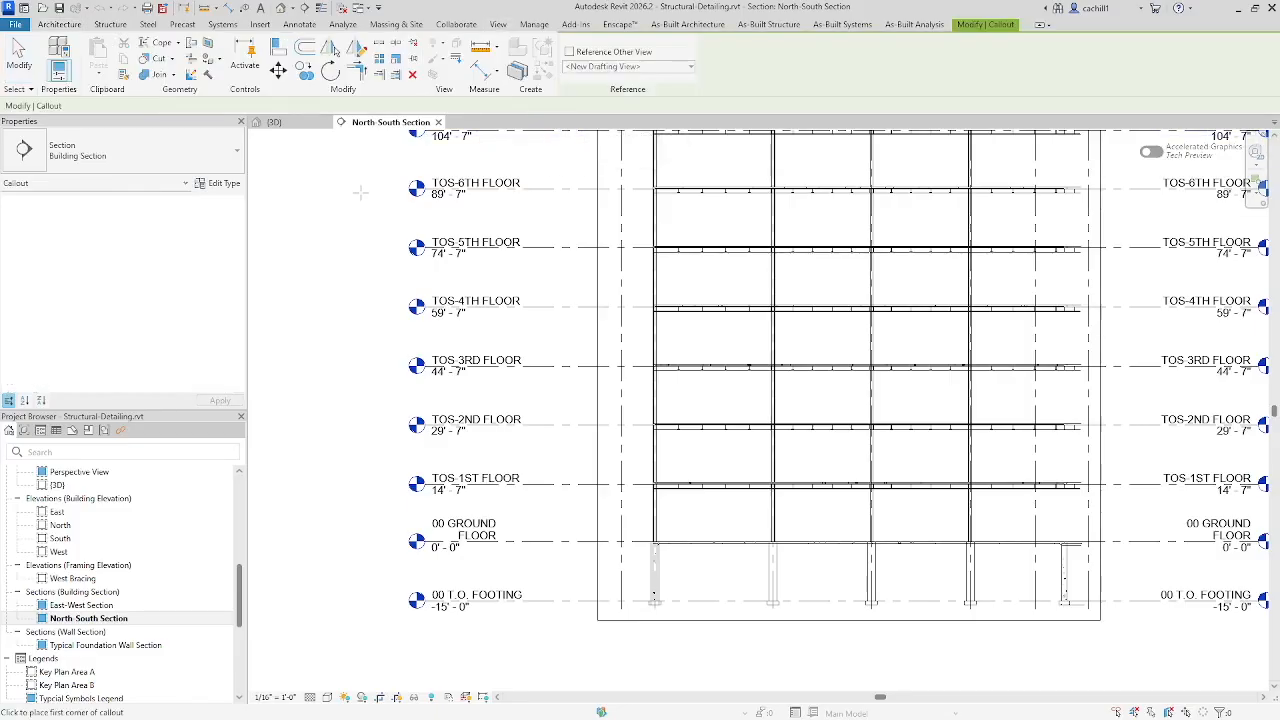
scroll(644, 459, "up", 4)
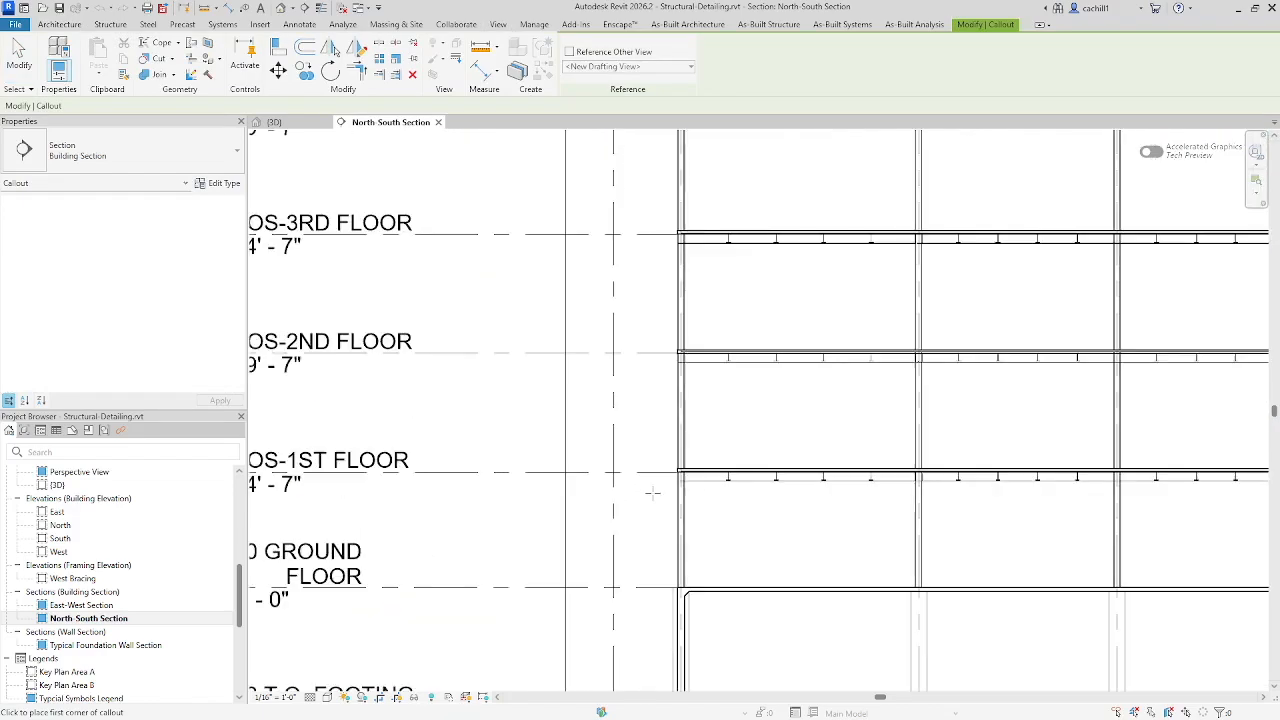
left_click(649, 442)
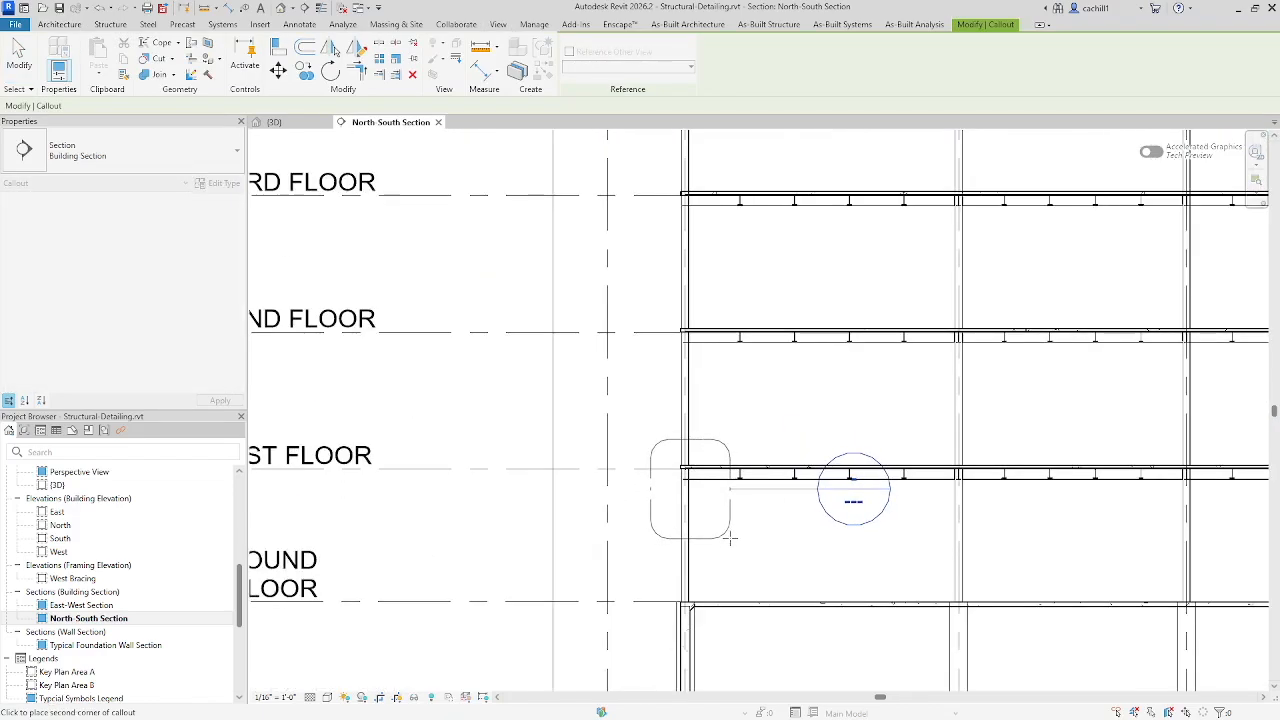
left_click(739, 538)
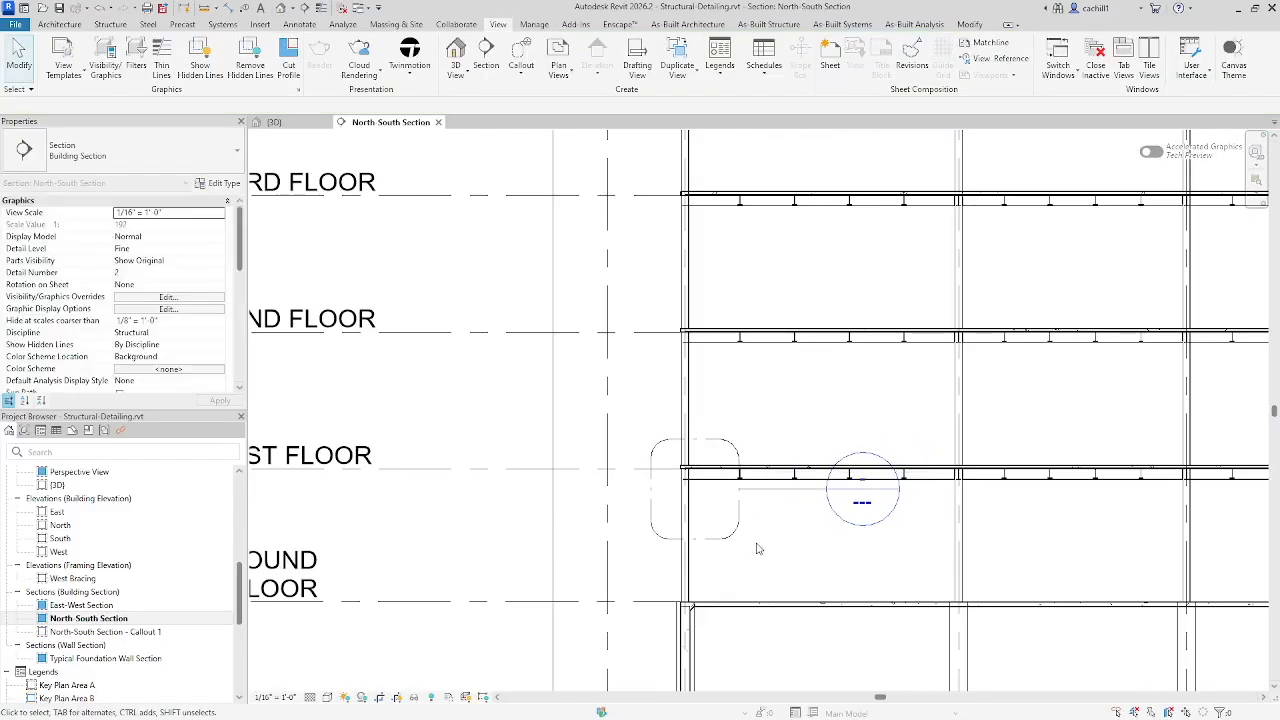
Move the callout head above the 1st floor slab and bend its leader with an elbow clear of the beam
left_click(780, 492)
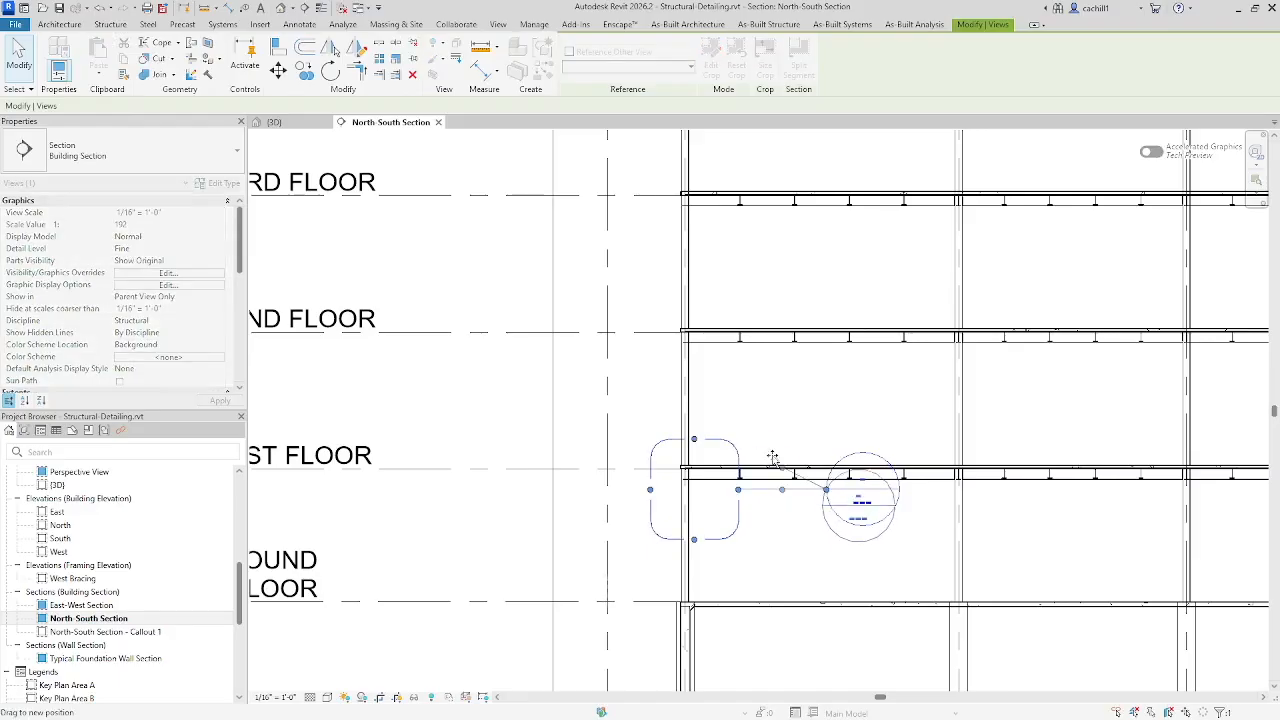
left_click_drag(773, 458, 748, 415)
left_click_drag(825, 497, 796, 388)
left_click_drag(720, 316, 745, 386)
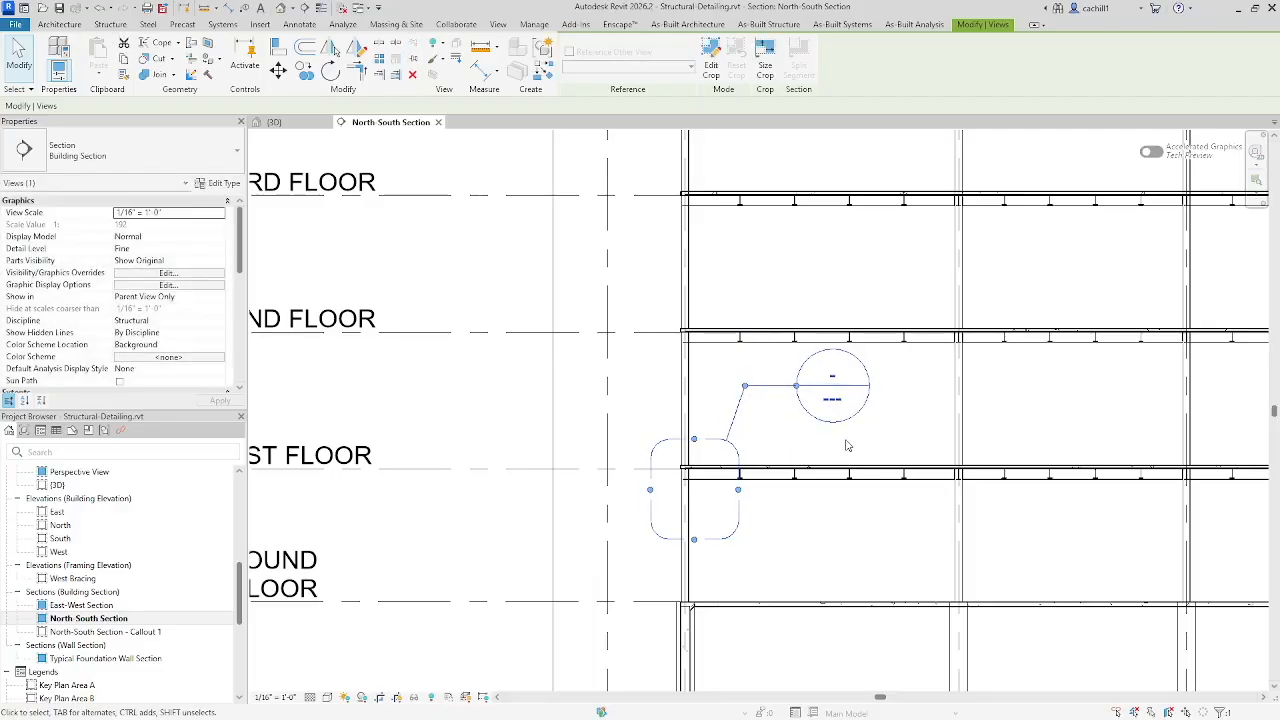
left_click(803, 445)
Open the new callout view and set it to Fine detail level at a scale of 3/4" = 1'-0"
double_click(738, 410)
left_click(310, 697)
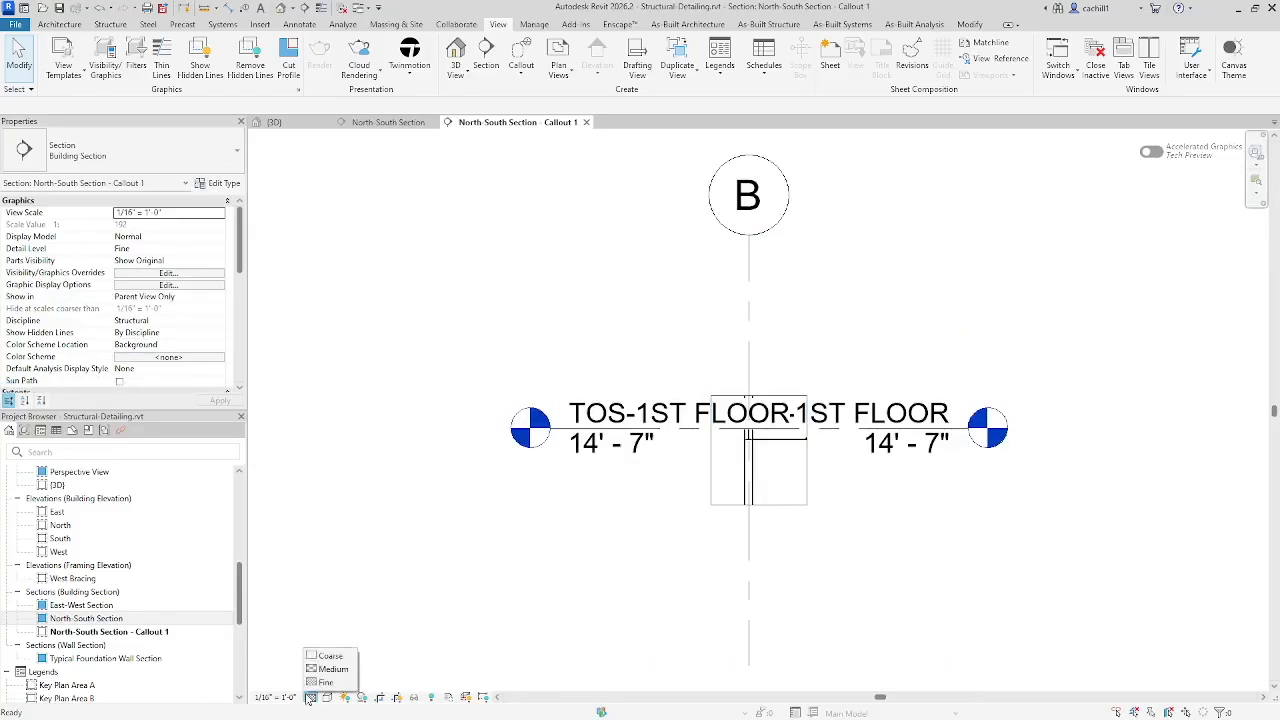
left_click(322, 683)
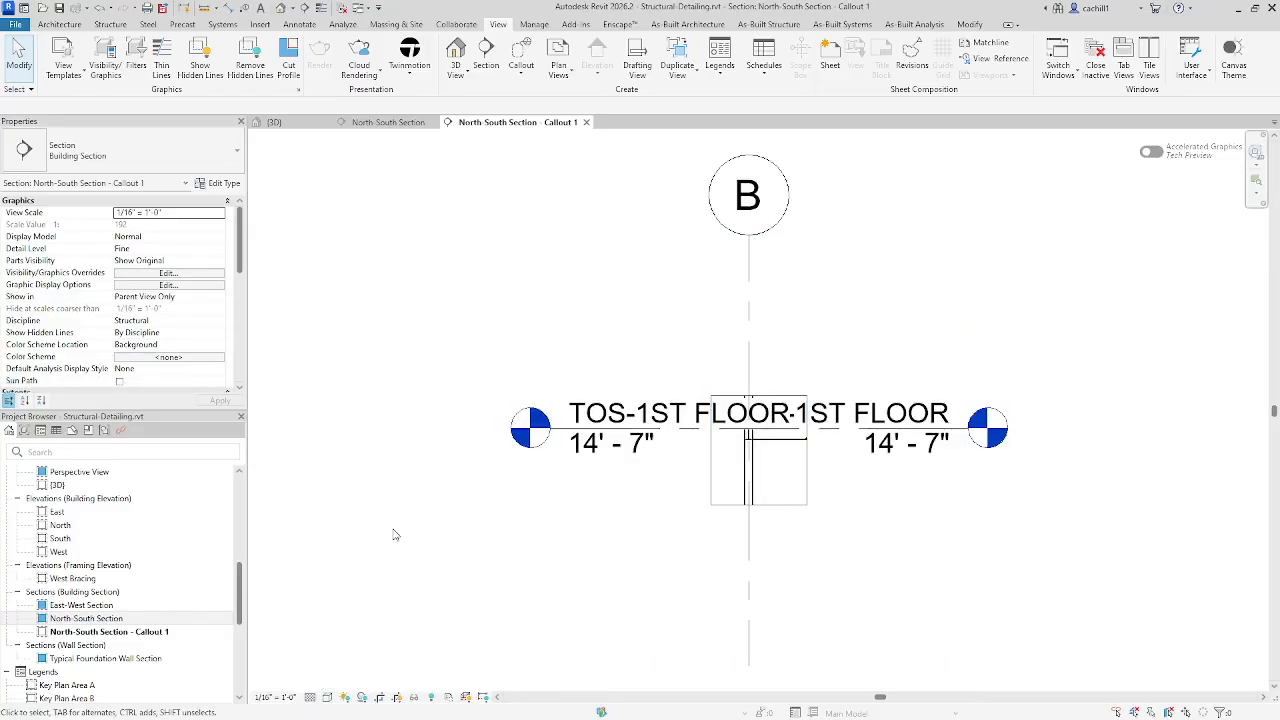
left_click(282, 696)
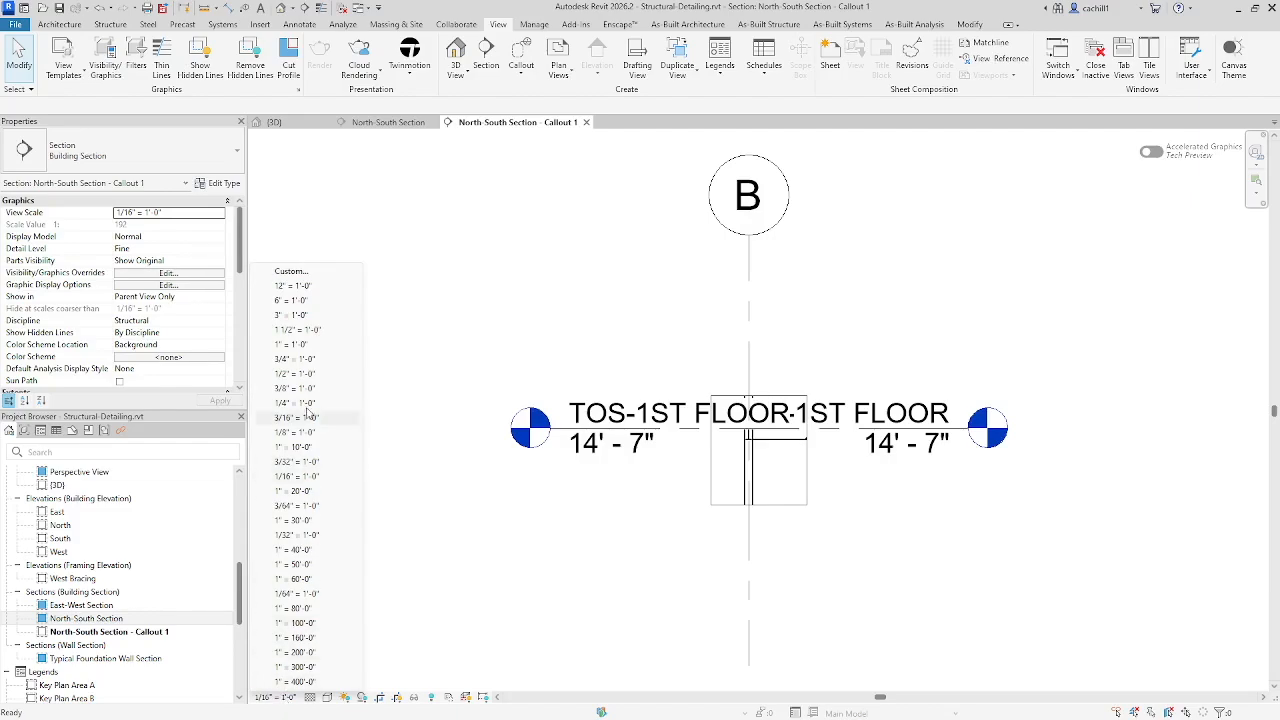
left_click(298, 359)
key("z")
key("f")
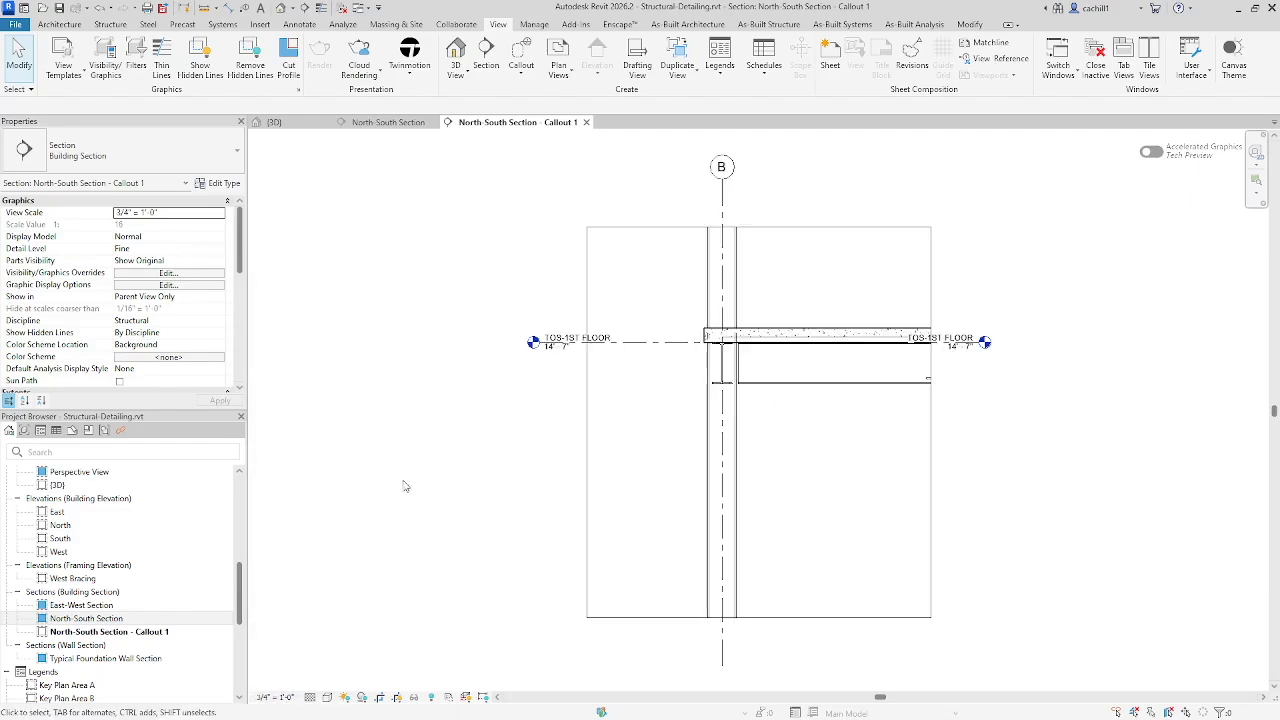
Hide the TOS-1ST FLOOR level's bubble at its right end in the callout view
left_click(640, 342)
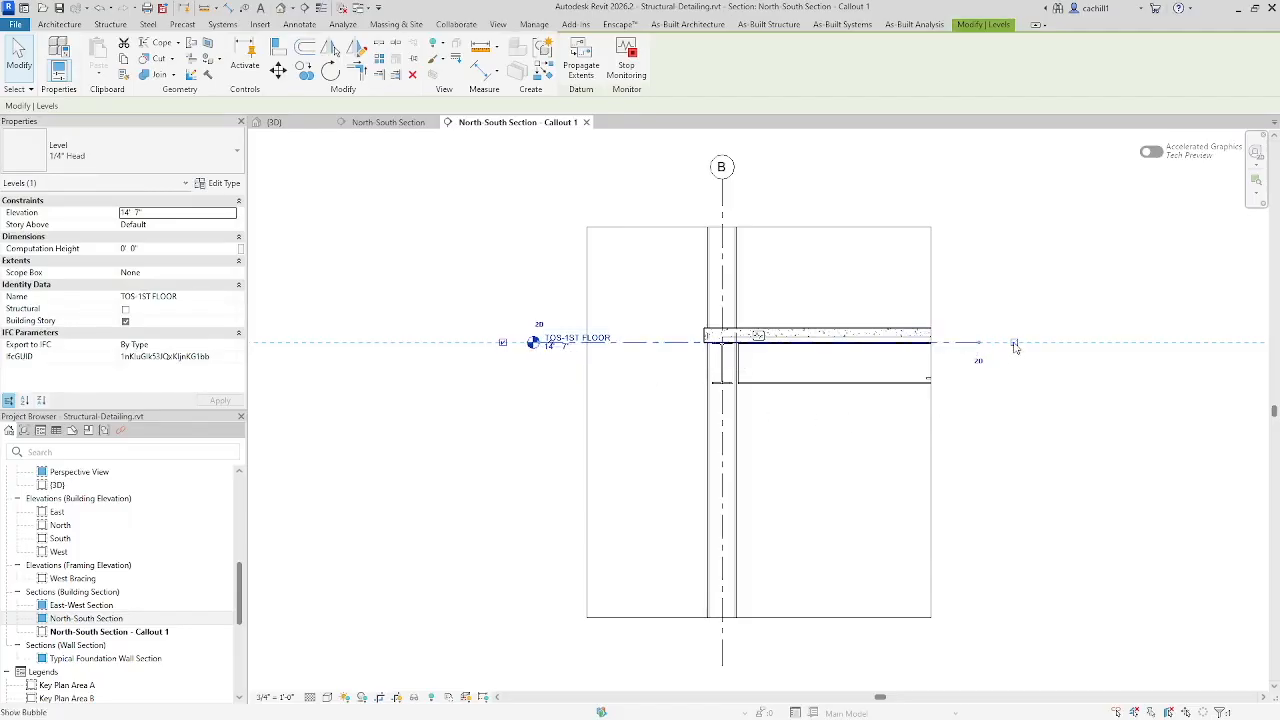
left_click(1001, 446)
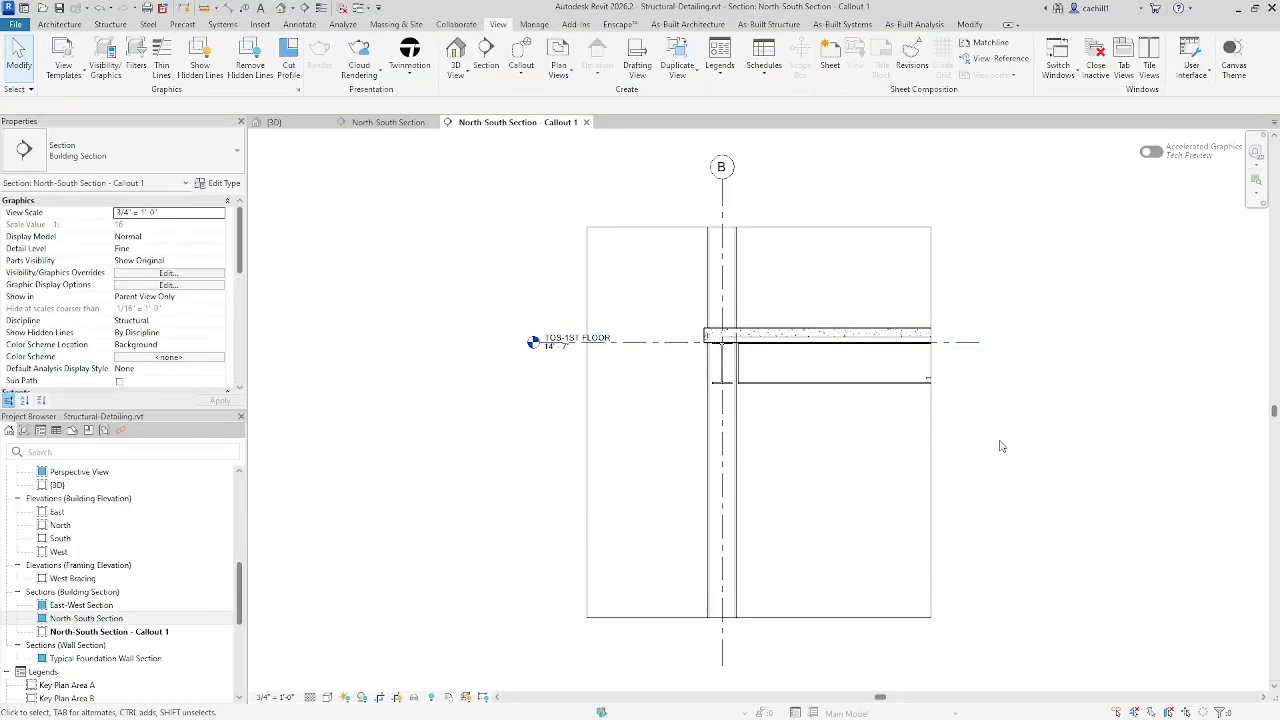
Override the 1st floor concrete slab's graphics in this view by element, with cut line weight 2
scroll(846, 410, "up", 3)
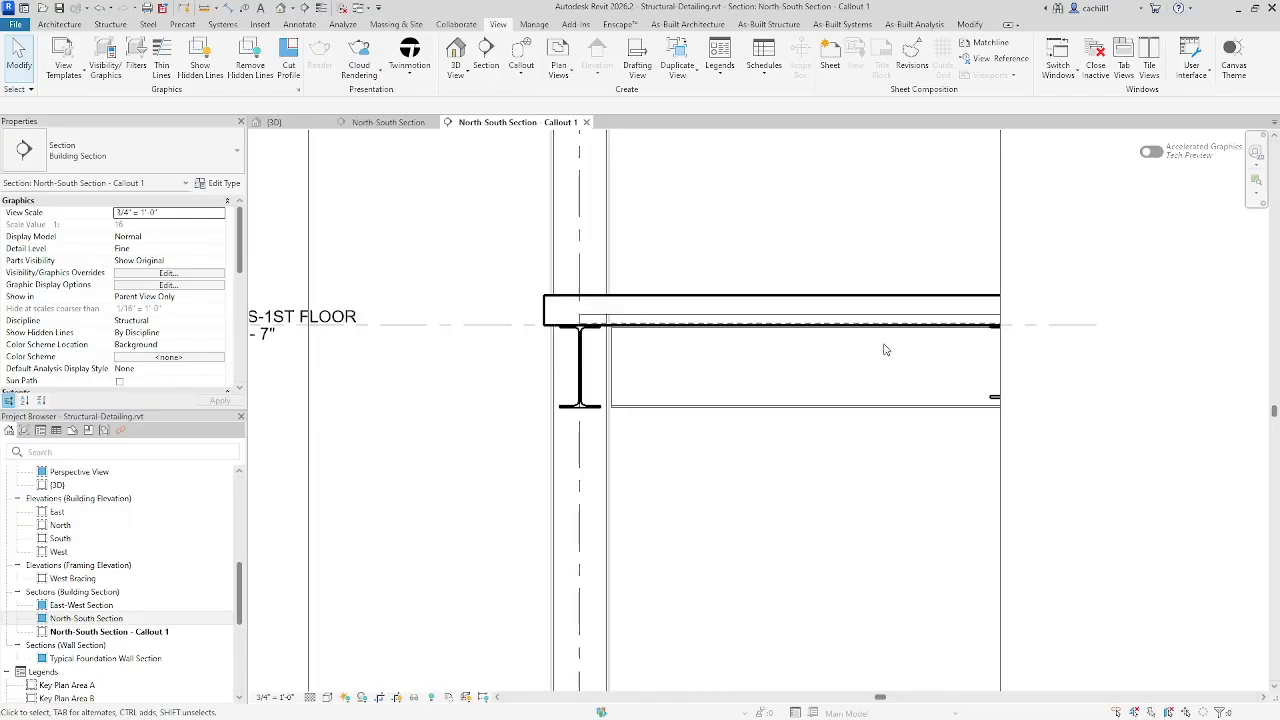
scroll(1058, 268, "up", 1)
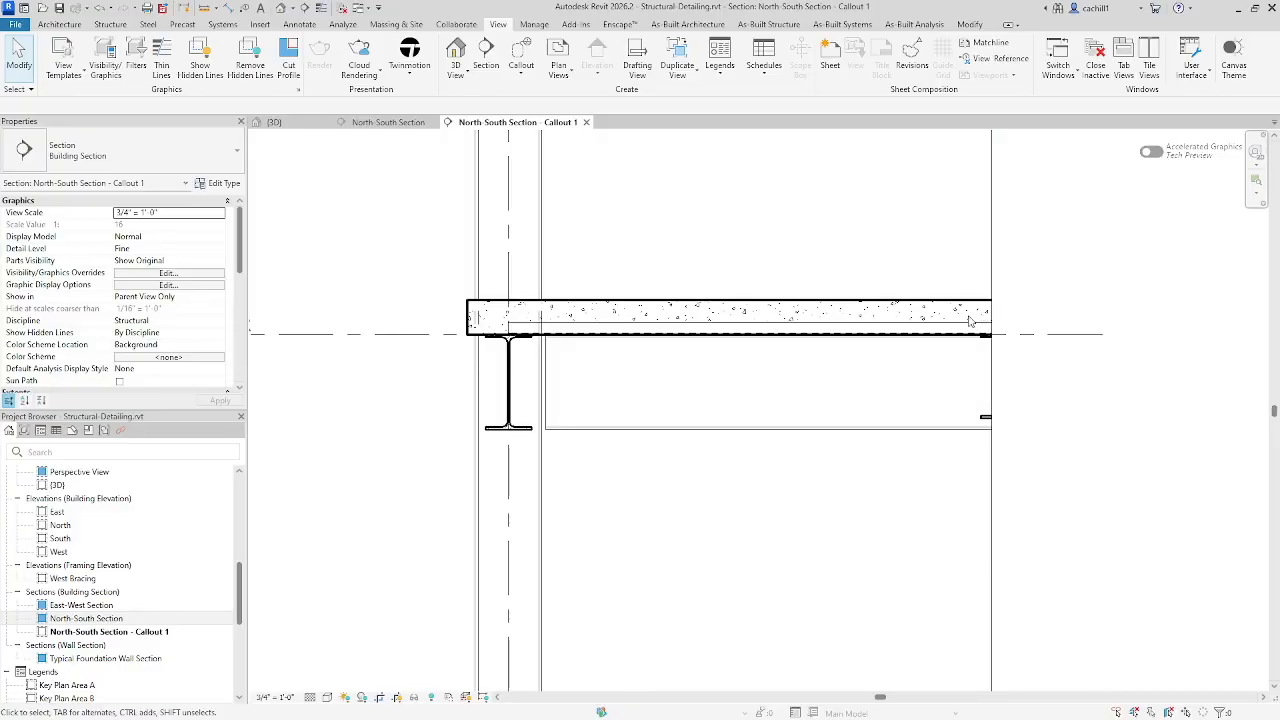
left_click(914, 321)
right_click(914, 321)
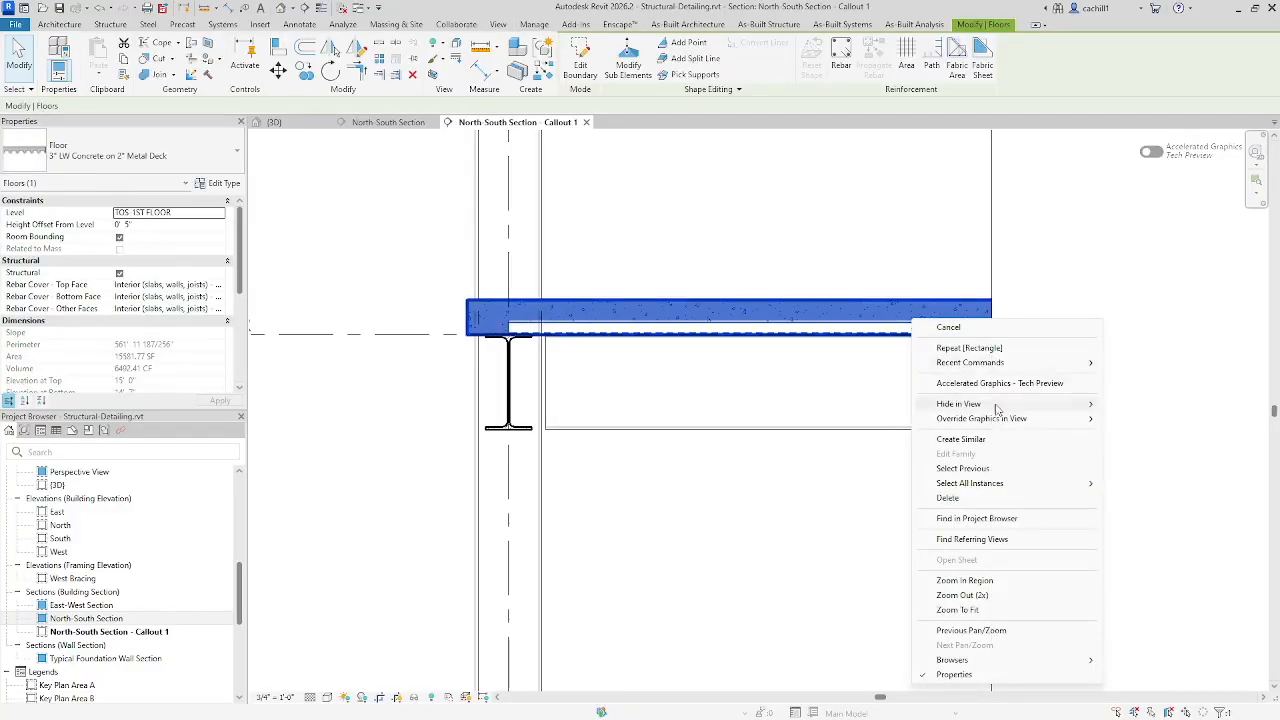
mouse_move(1000, 419)
left_click(1108, 418)
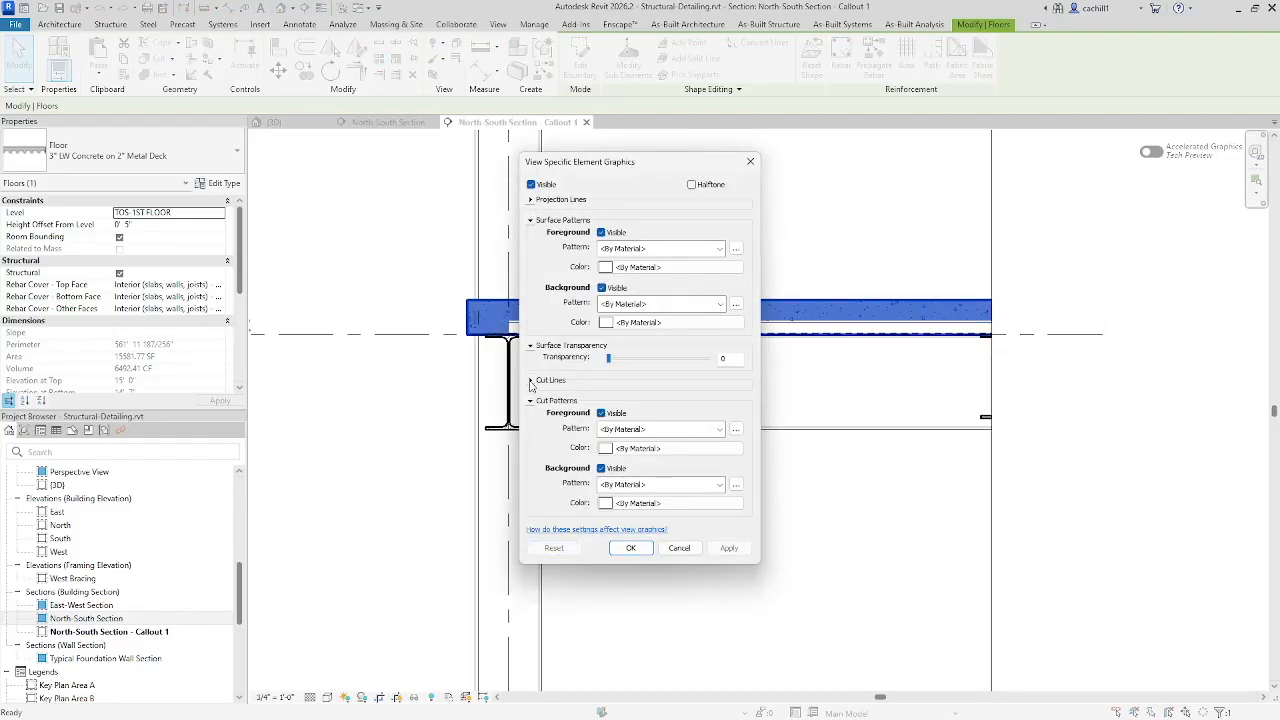
left_click(531, 381)
left_click(725, 438)
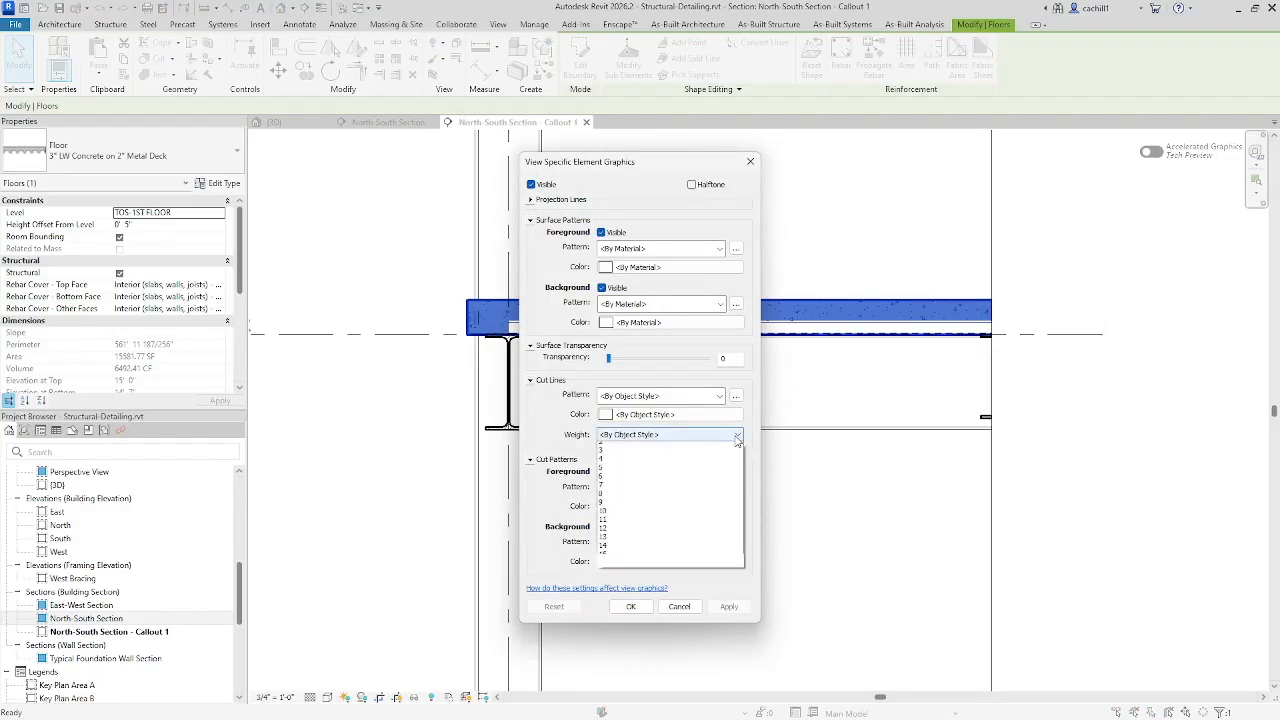
left_click(684, 464)
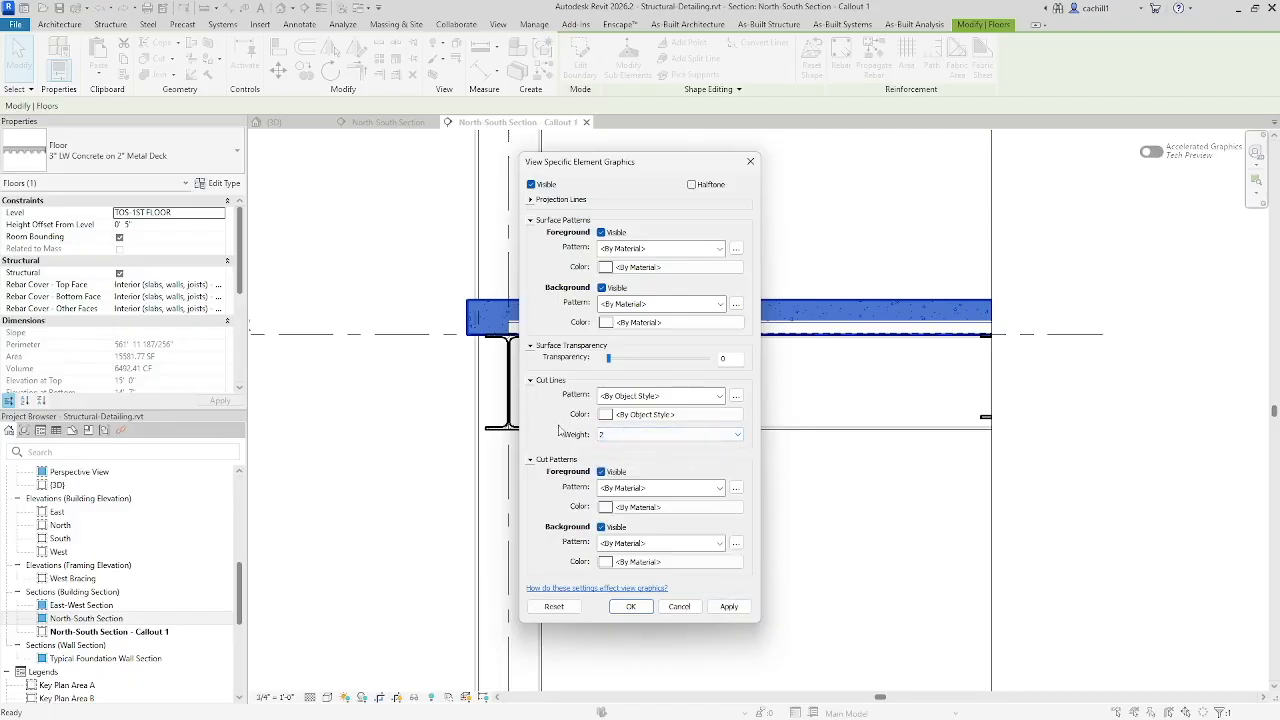
left_click(630, 606)
left_click(636, 598)
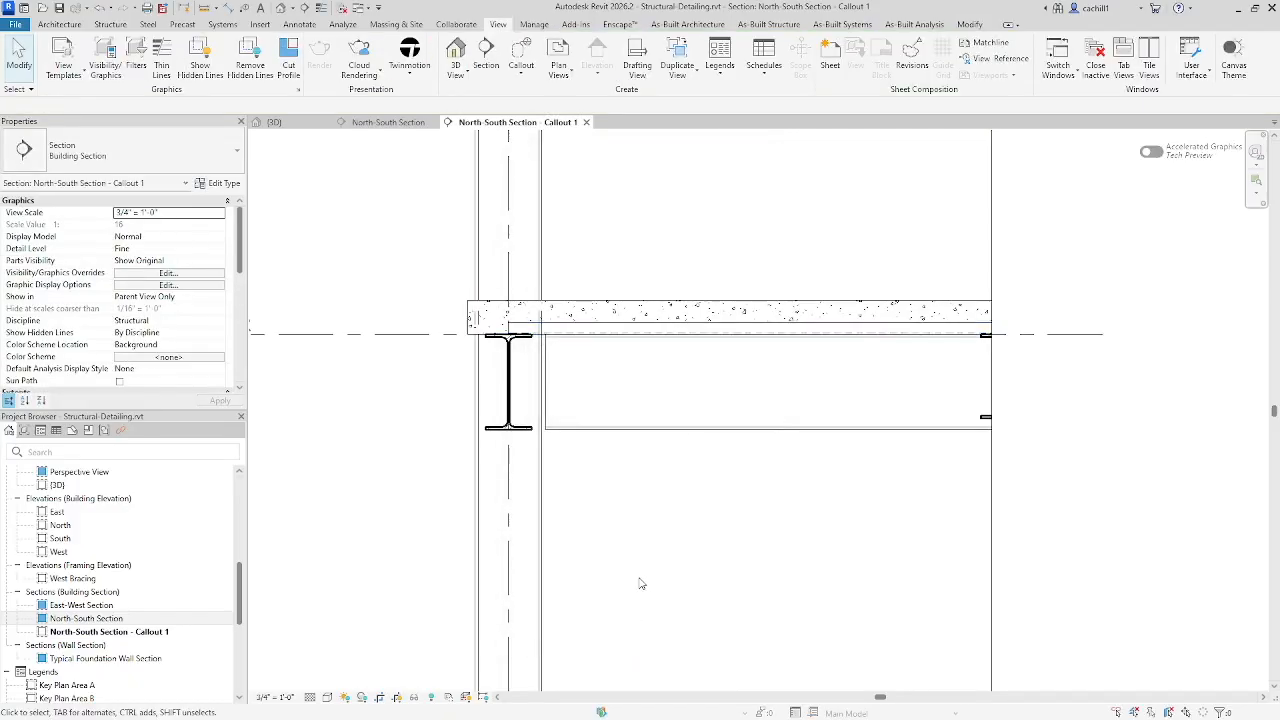
Override the W14X30 girder's graphics in this view by element, with cut line weight 3
right_click(509, 420)
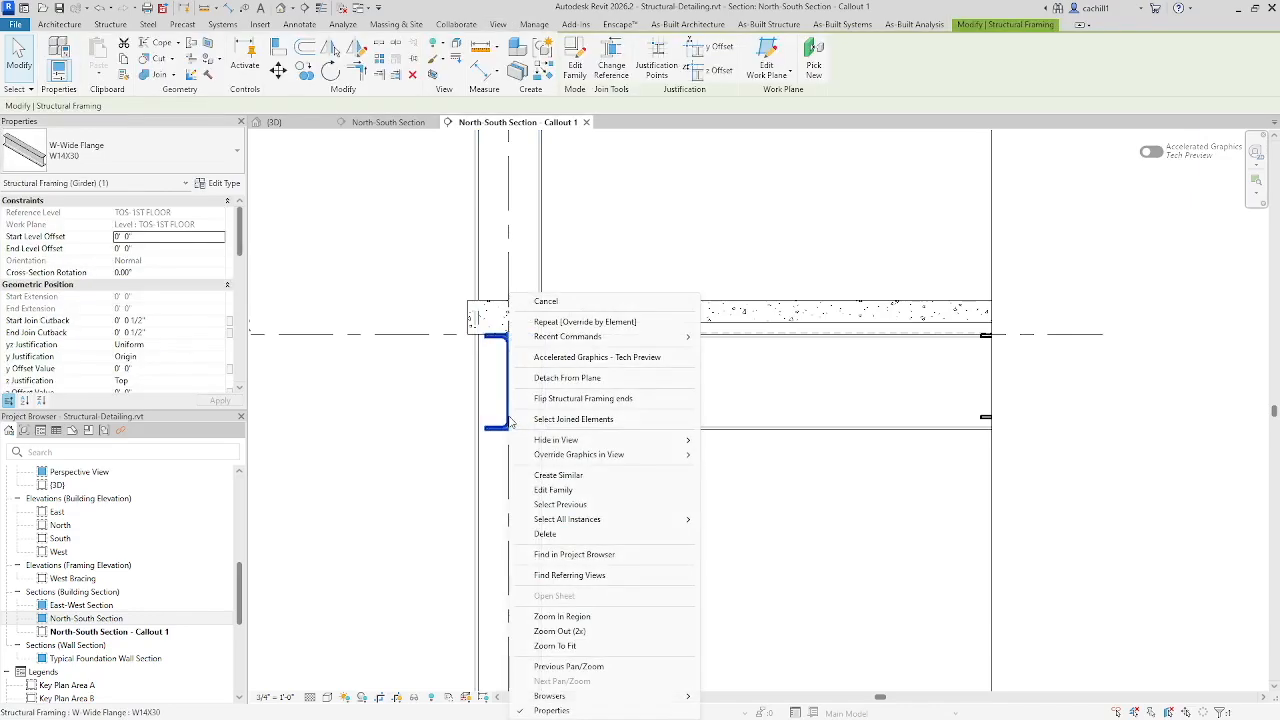
mouse_move(544, 460)
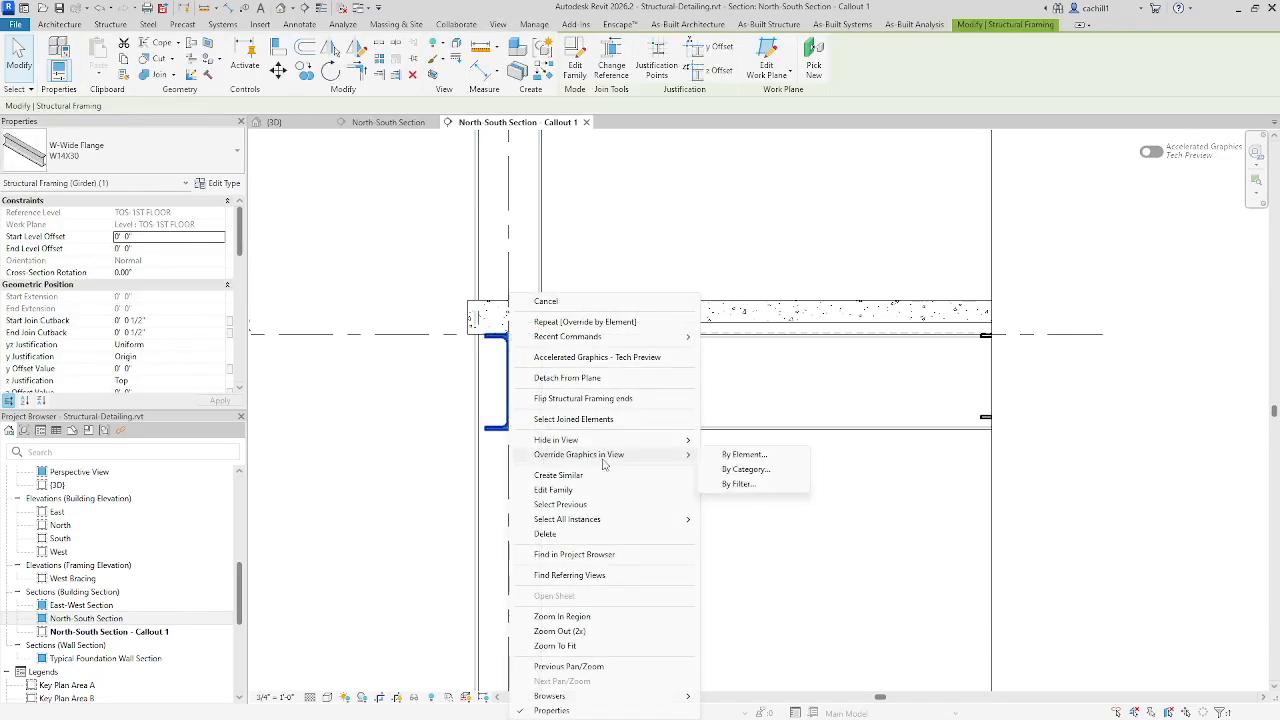
left_click(737, 458)
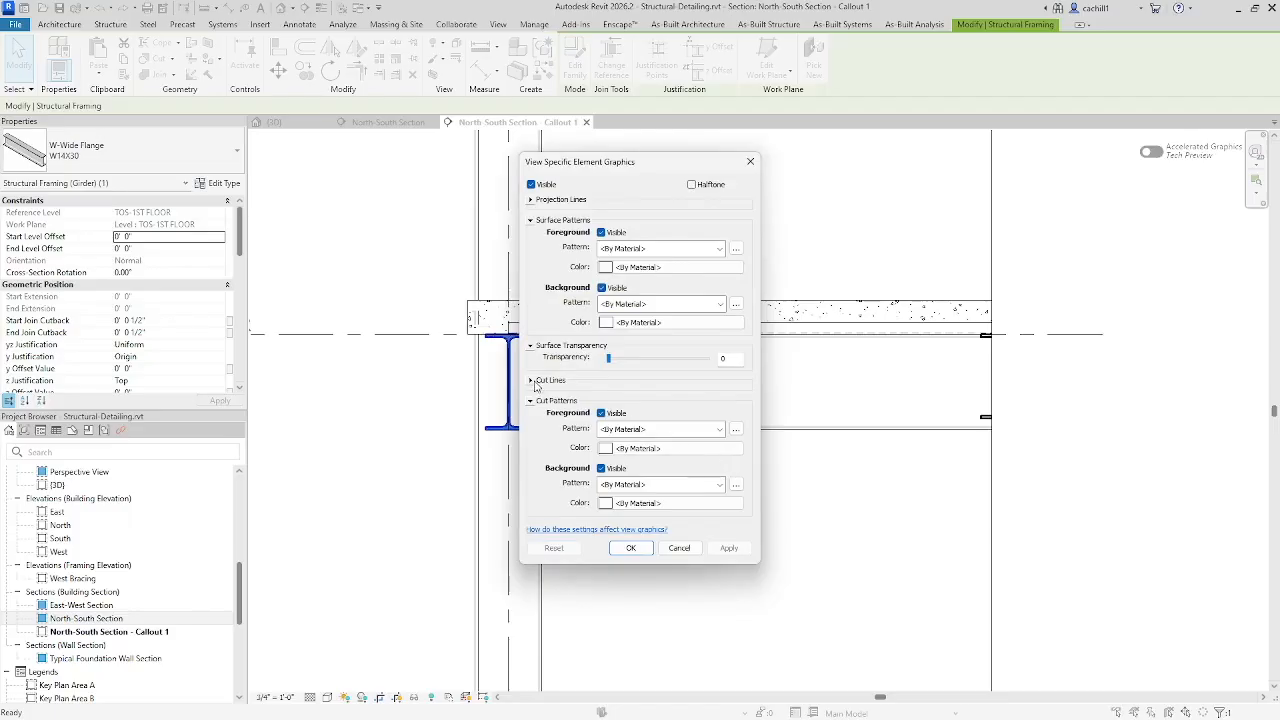
left_click(535, 384)
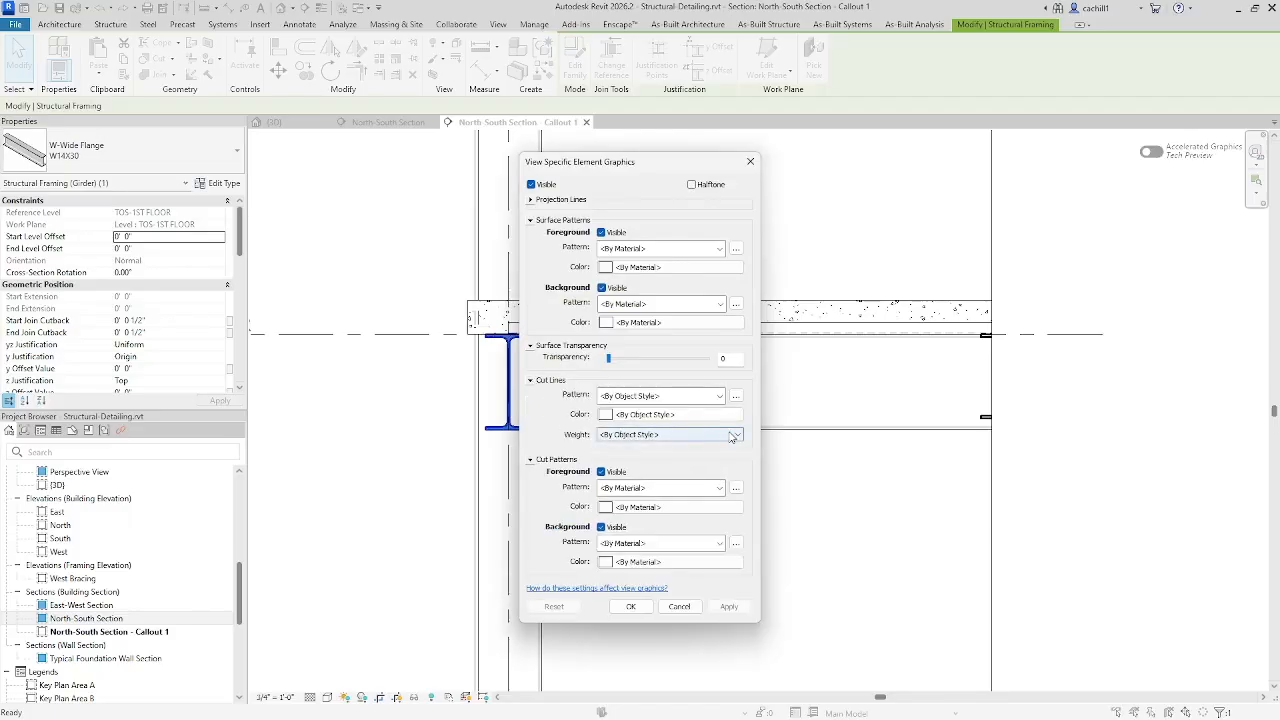
left_click(733, 436)
left_click(688, 472)
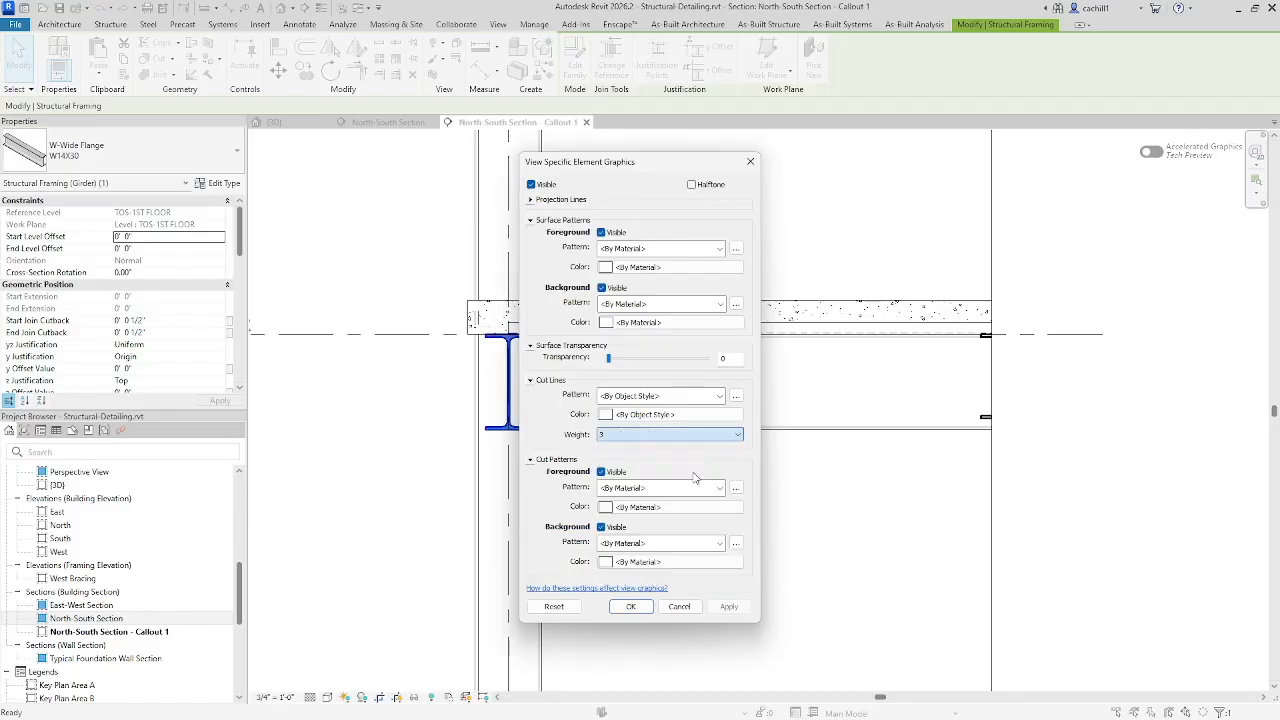
left_click(632, 606)
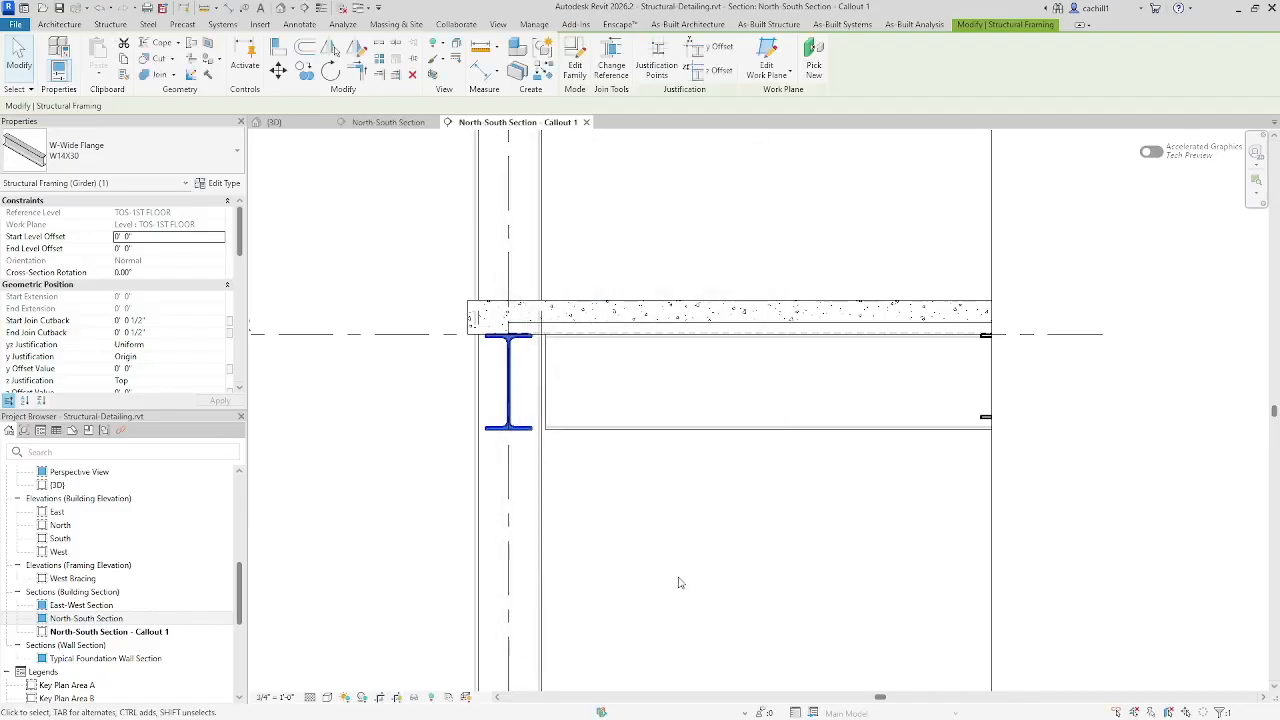
left_click(677, 583)
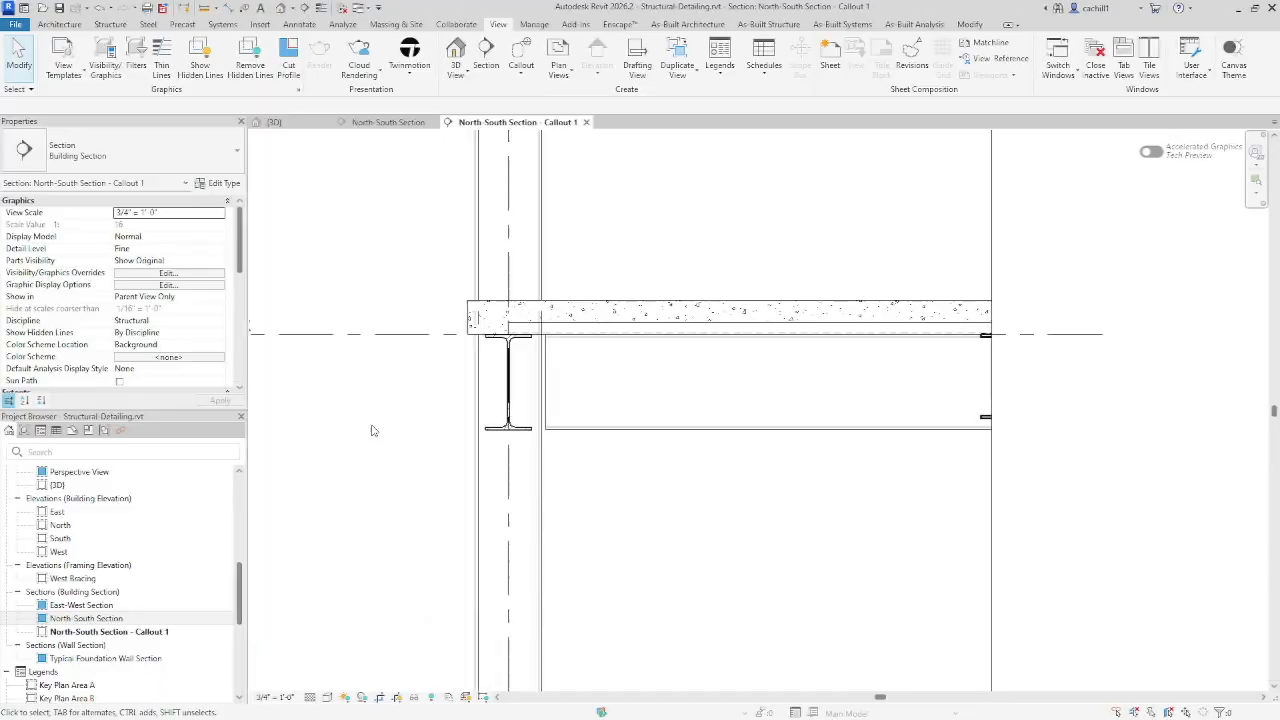
Start a filled region based on the Solid Black type and duplicate that type as Solid Gray
left_click(302, 25)
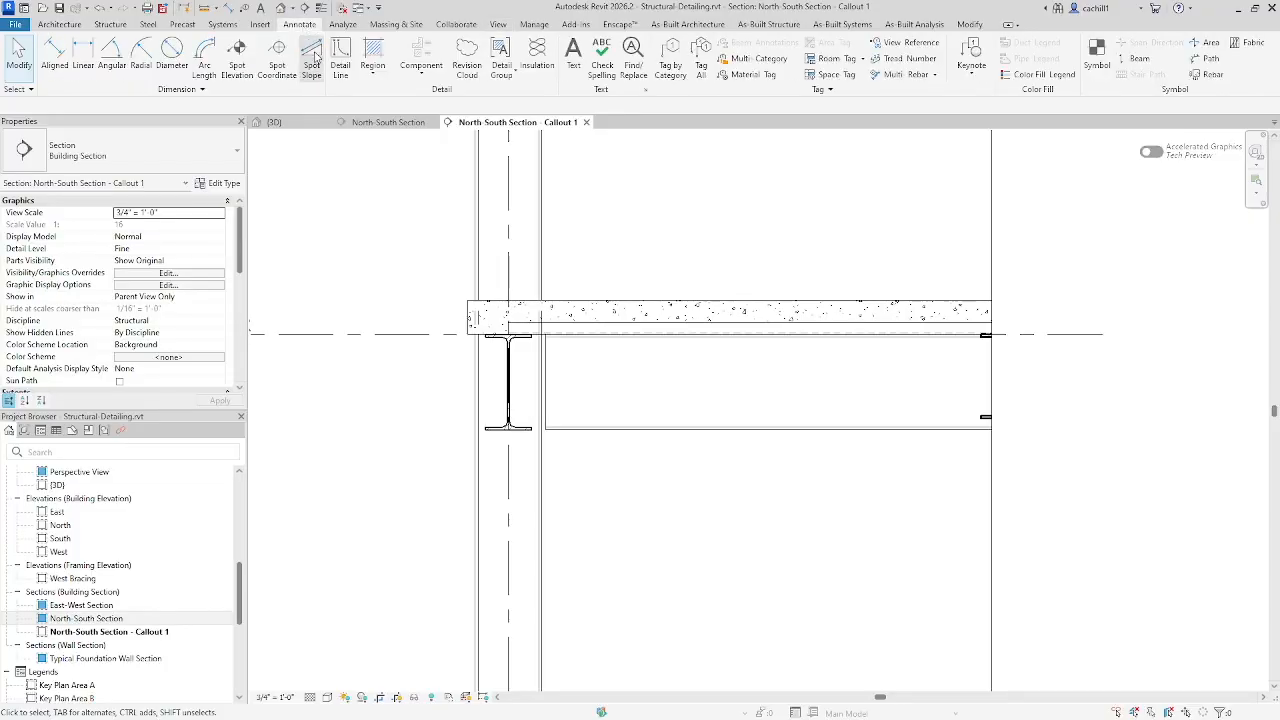
left_click(373, 76)
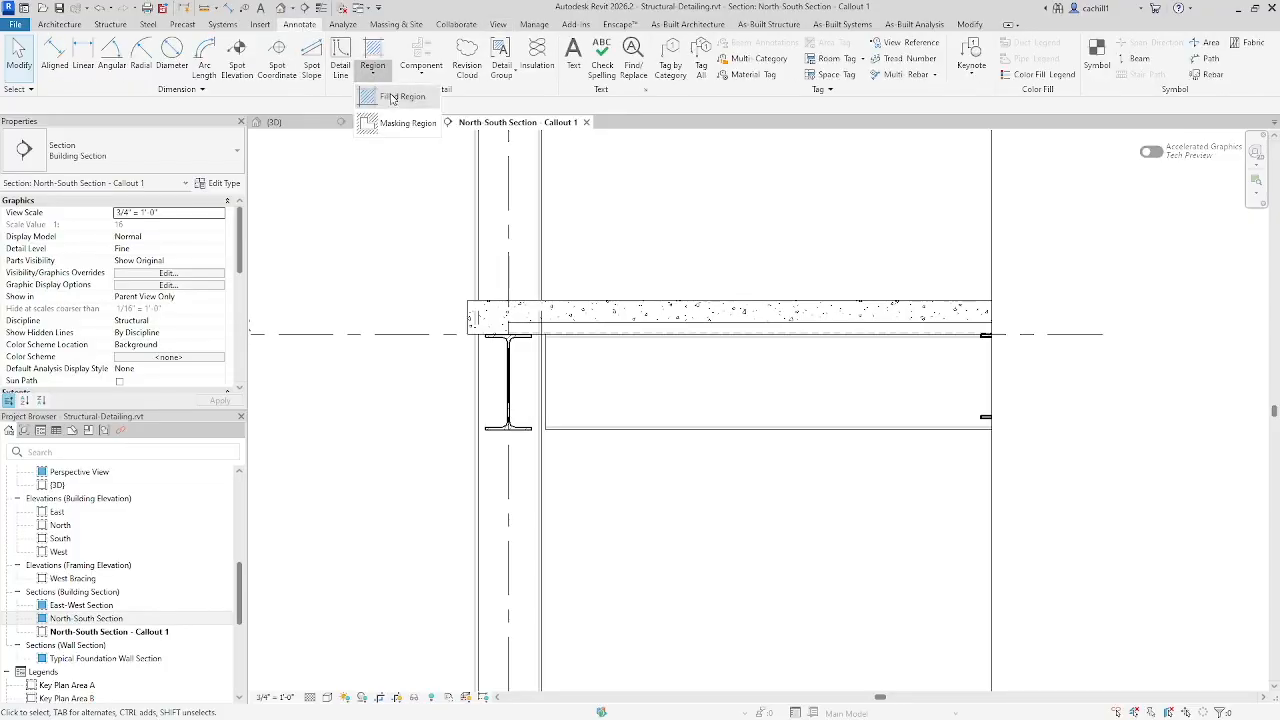
left_click(398, 96)
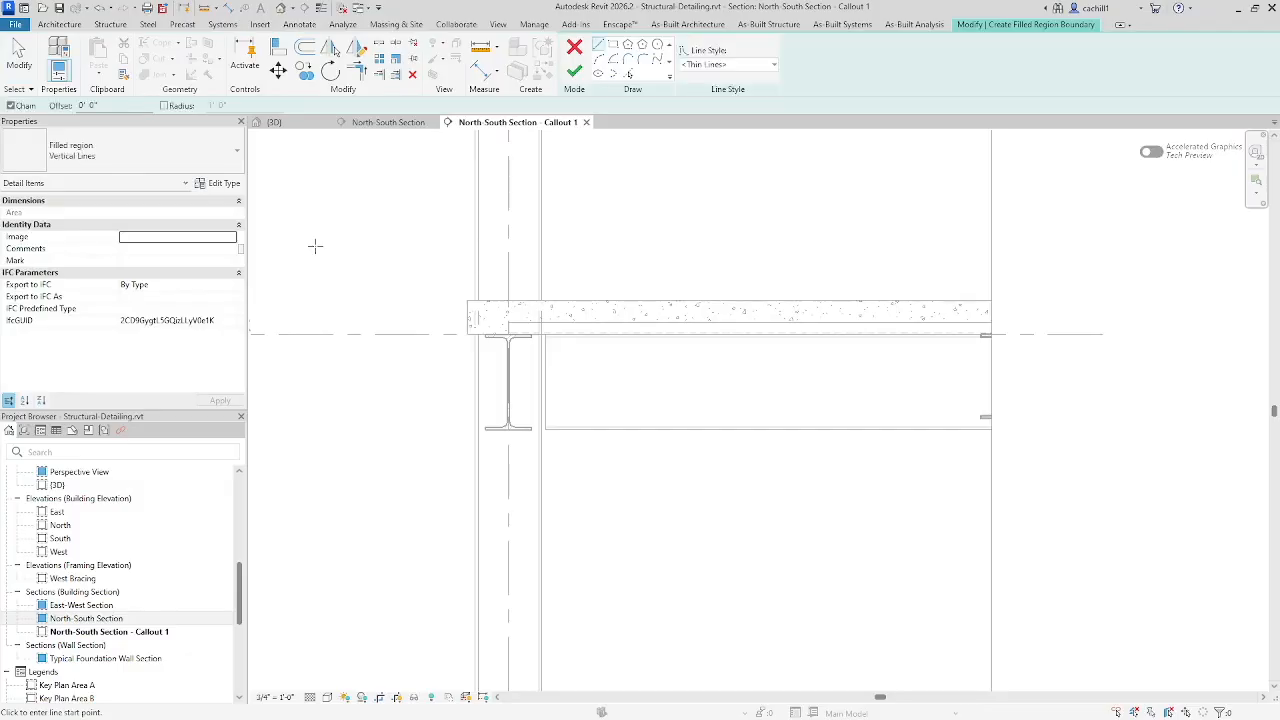
left_click(130, 151)
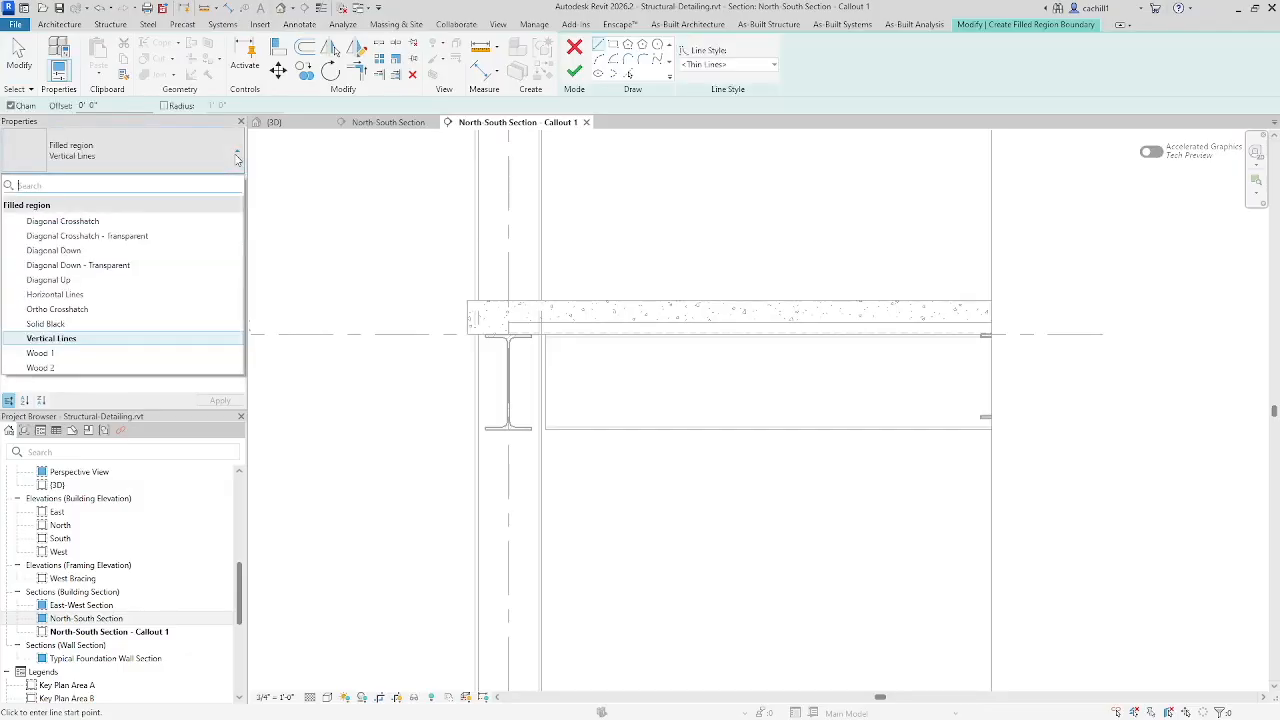
left_click(137, 324)
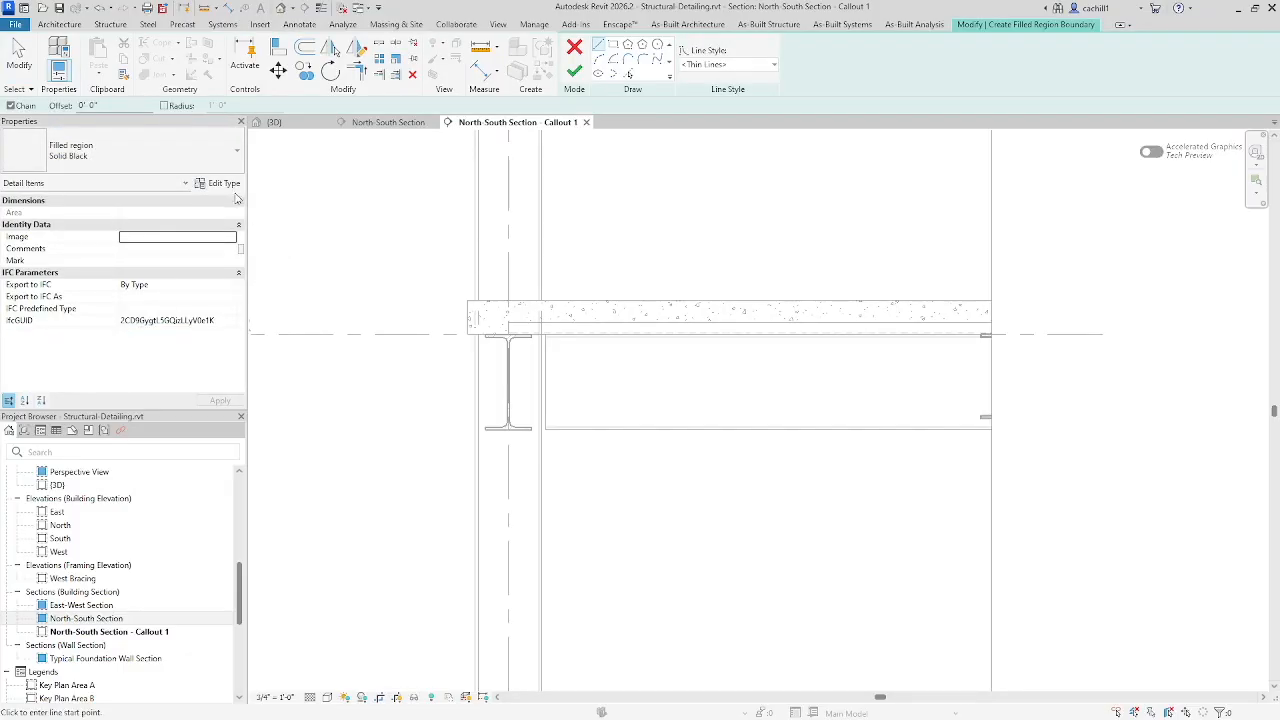
left_click(228, 185)
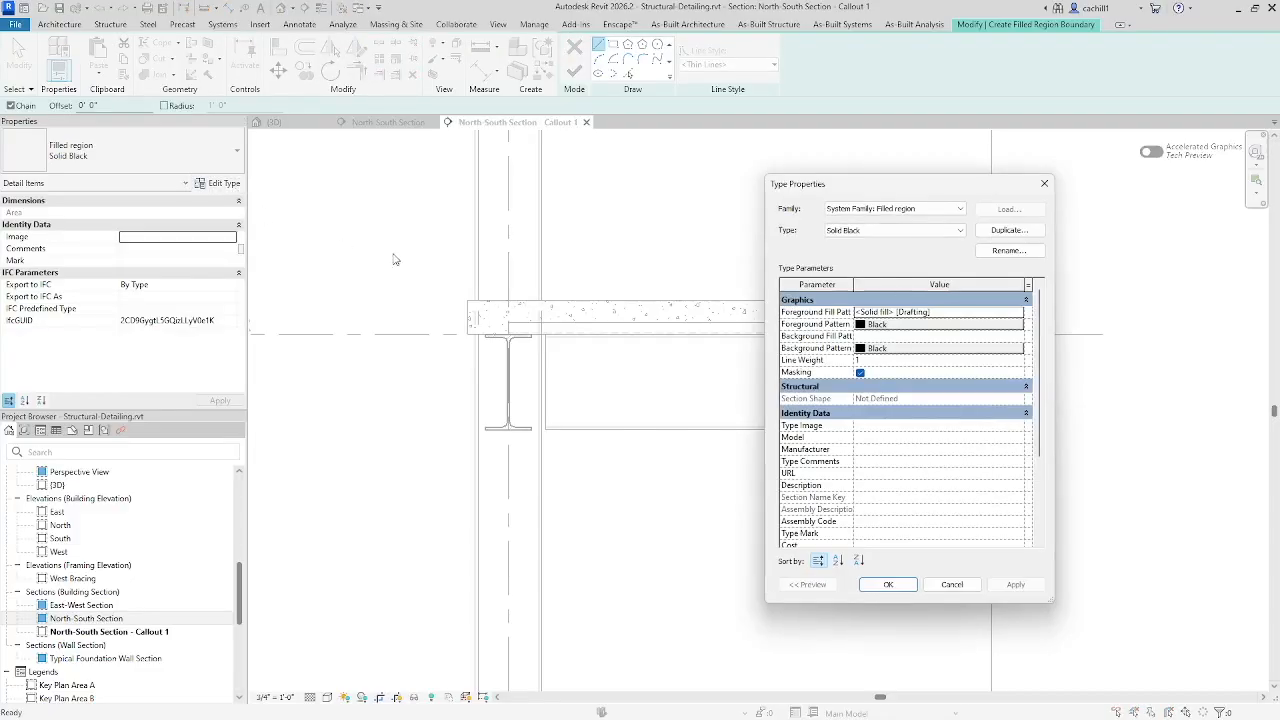
left_click(1009, 231)
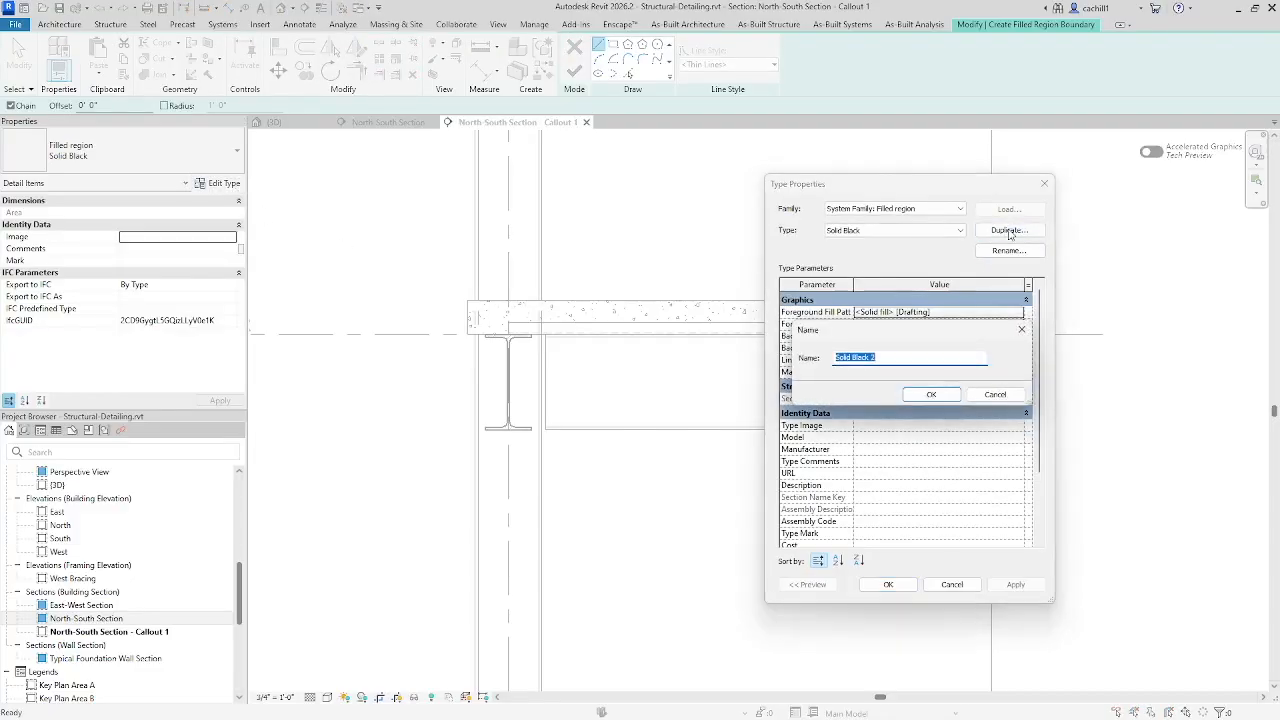
type("Solid Gray")
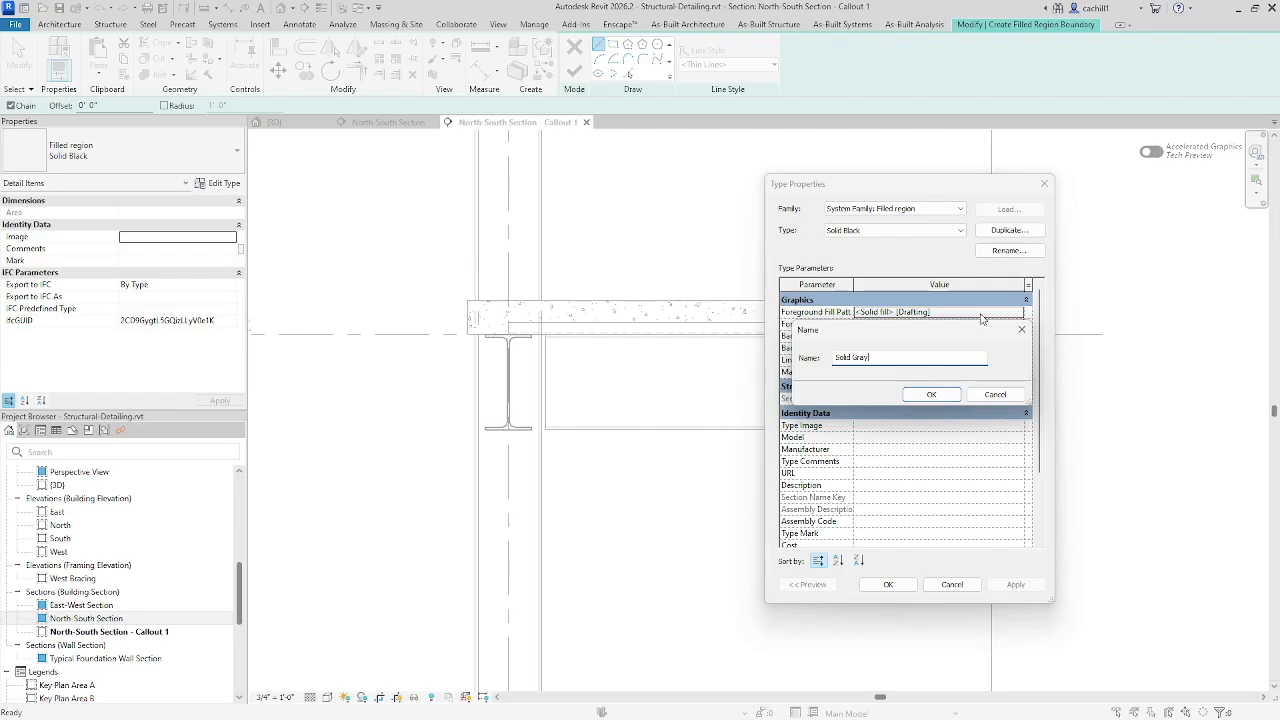
left_click(935, 396)
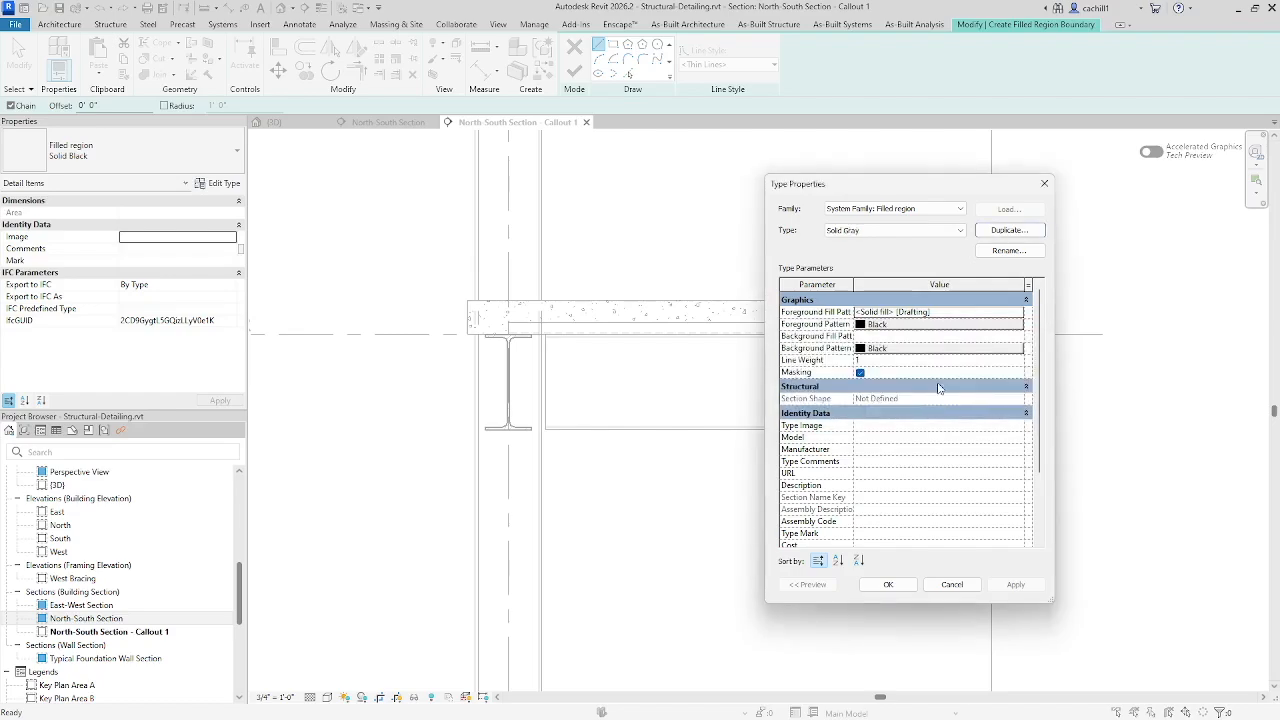
Set the Solid Gray type's foreground pattern color to light gray, RGB 192-192-192
left_click(897, 324)
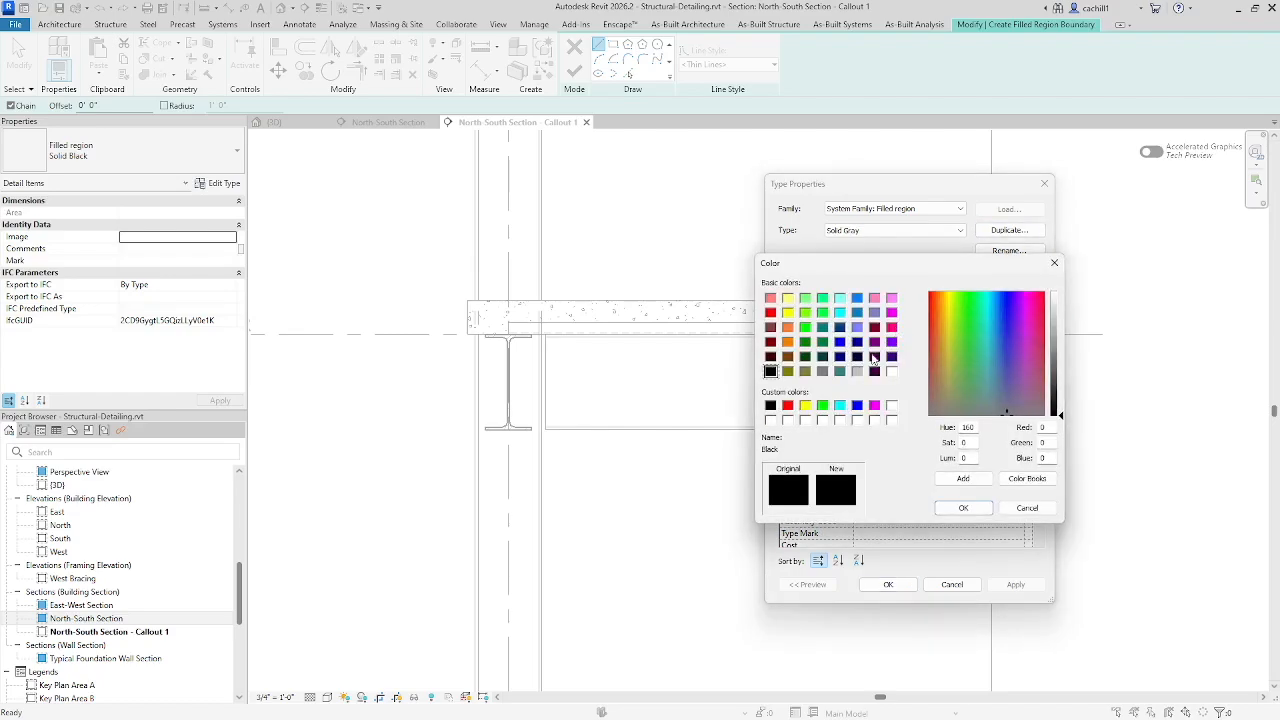
left_click(857, 371)
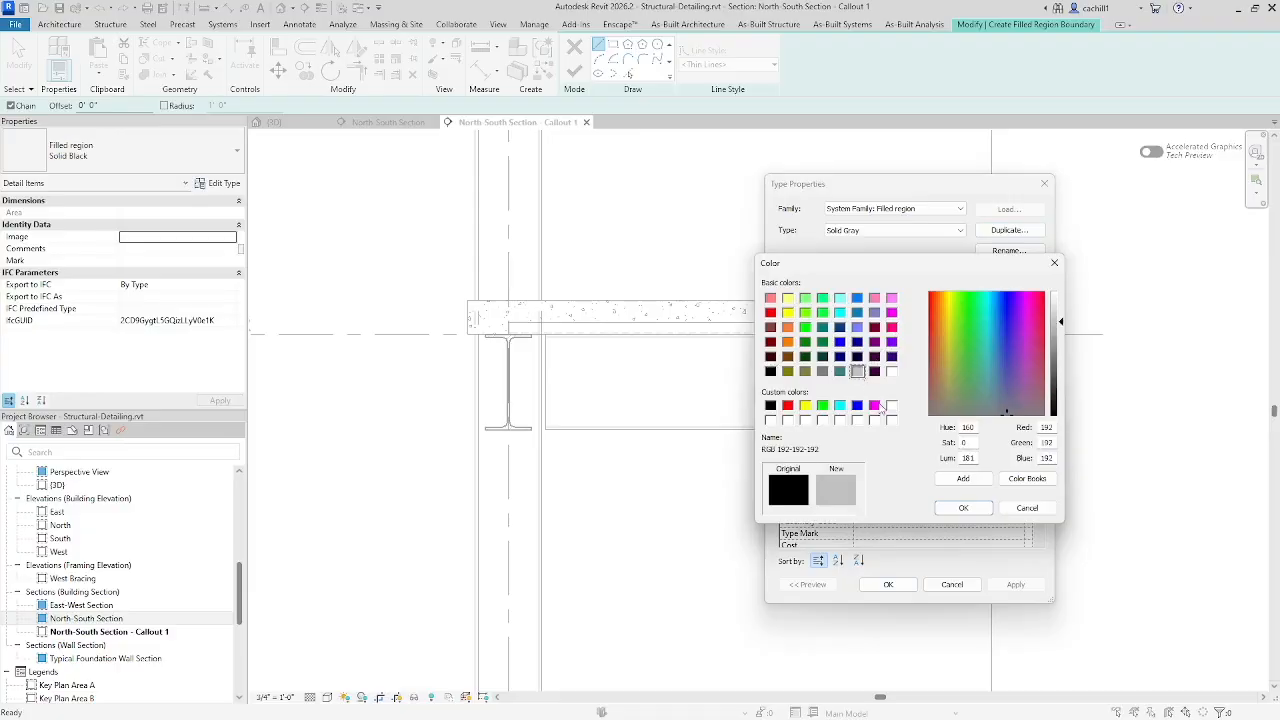
left_click(955, 508)
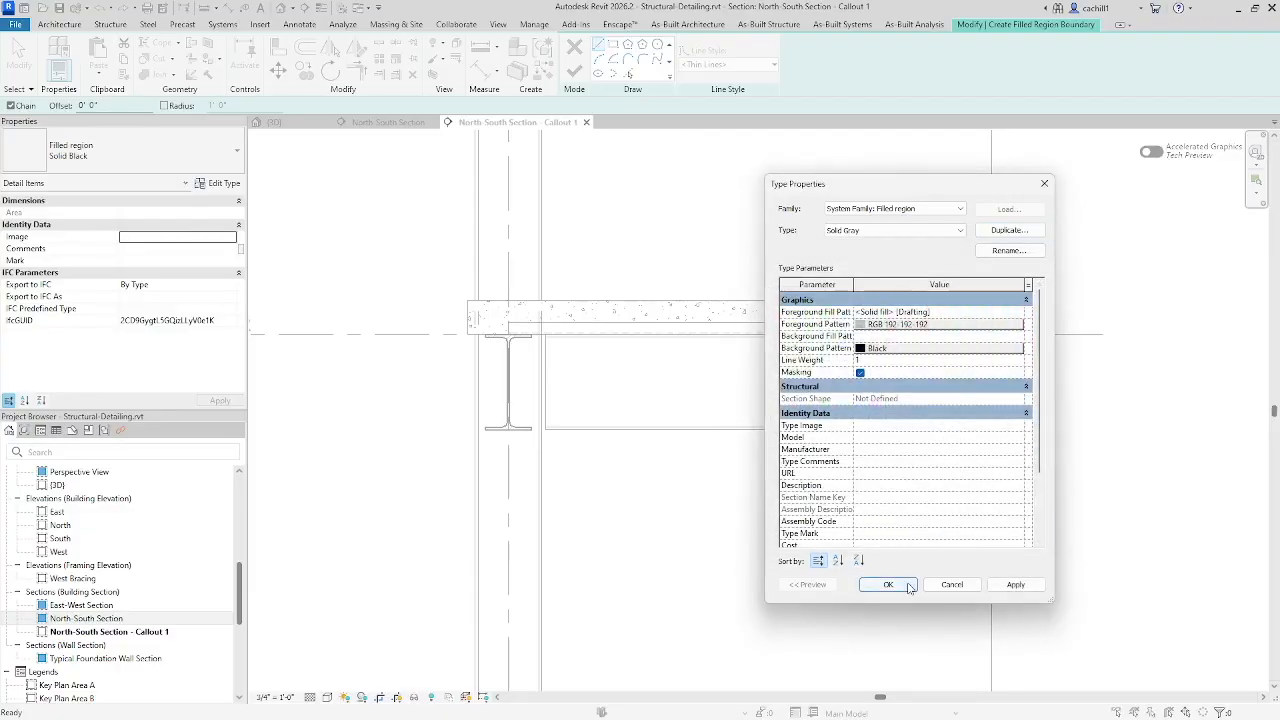
left_click(888, 584)
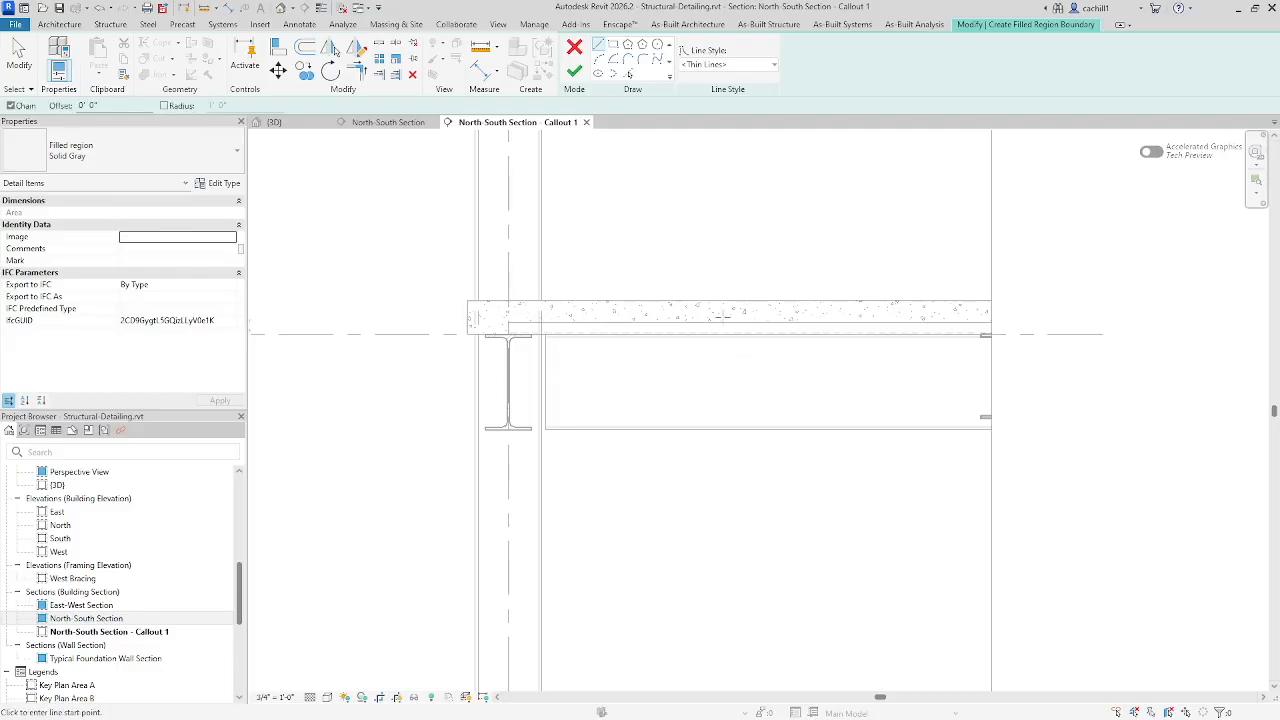
Sketch a thin strip boundary about 5'-6" long along the slab's top edge, from the column's inner face to the slab's far cut end
left_click(993, 299)
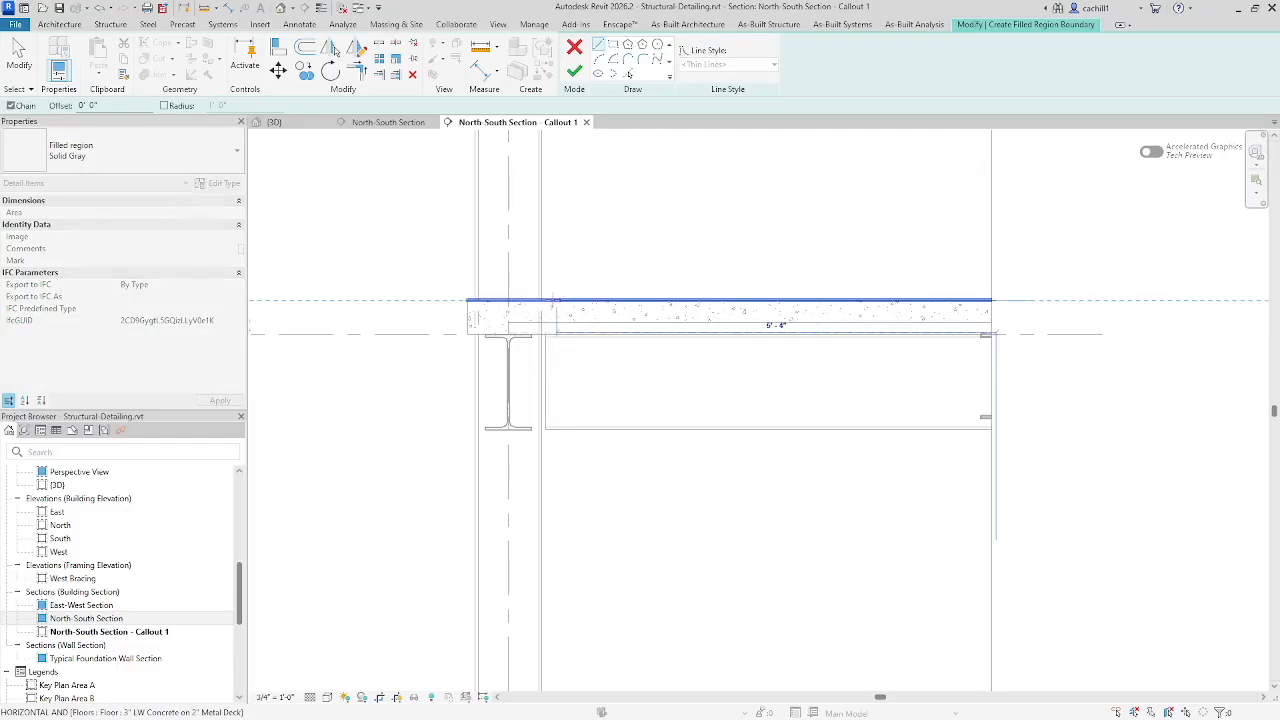
scroll(539, 300, "up", 5)
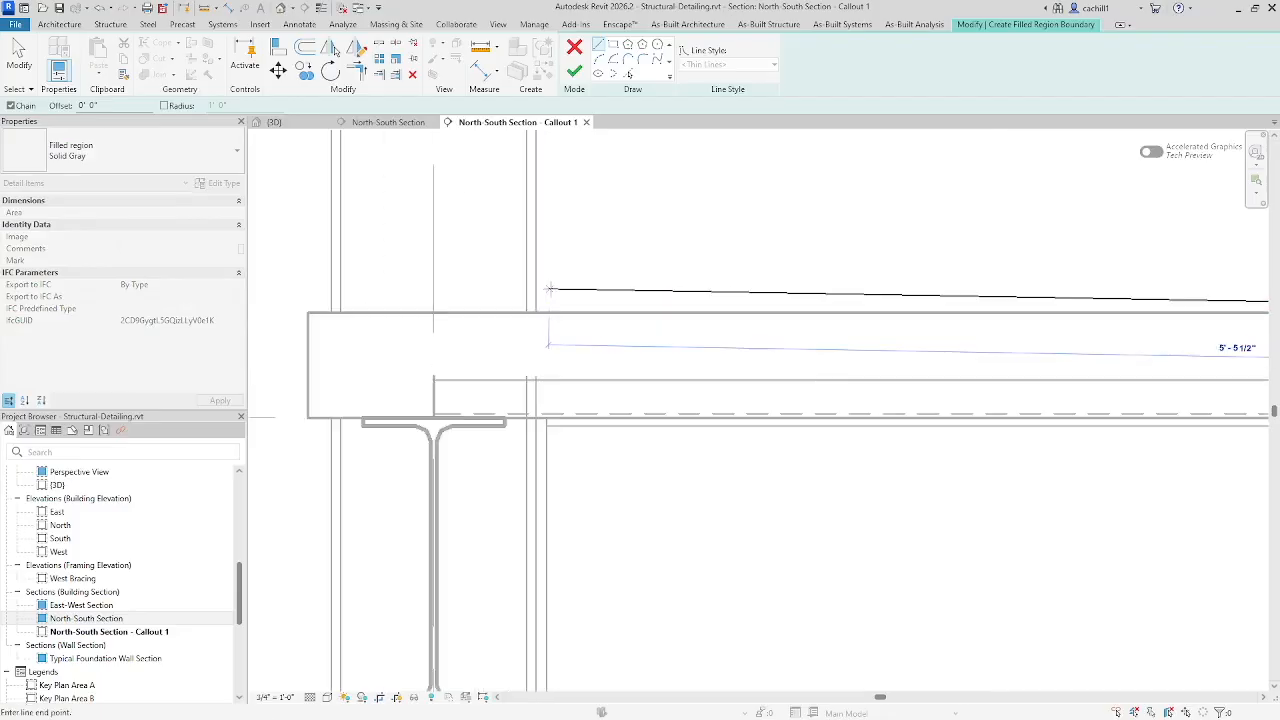
scroll(549, 292, "up", 2)
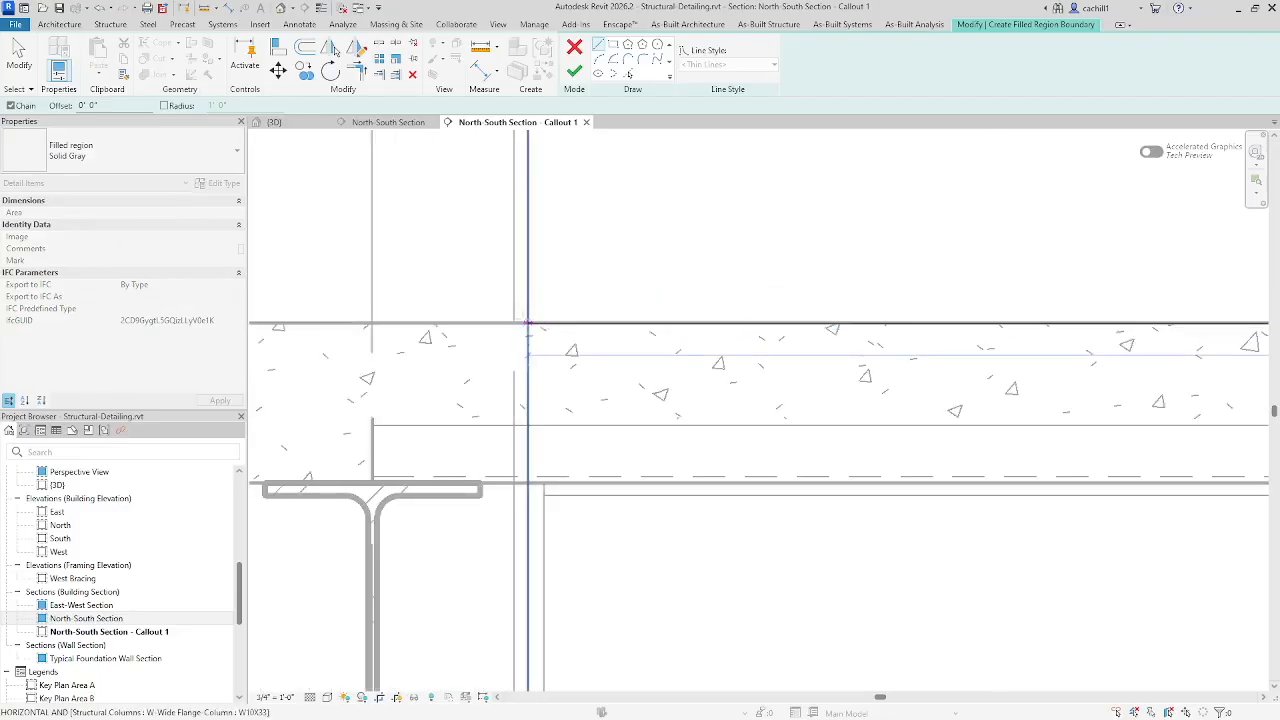
left_click(528, 323)
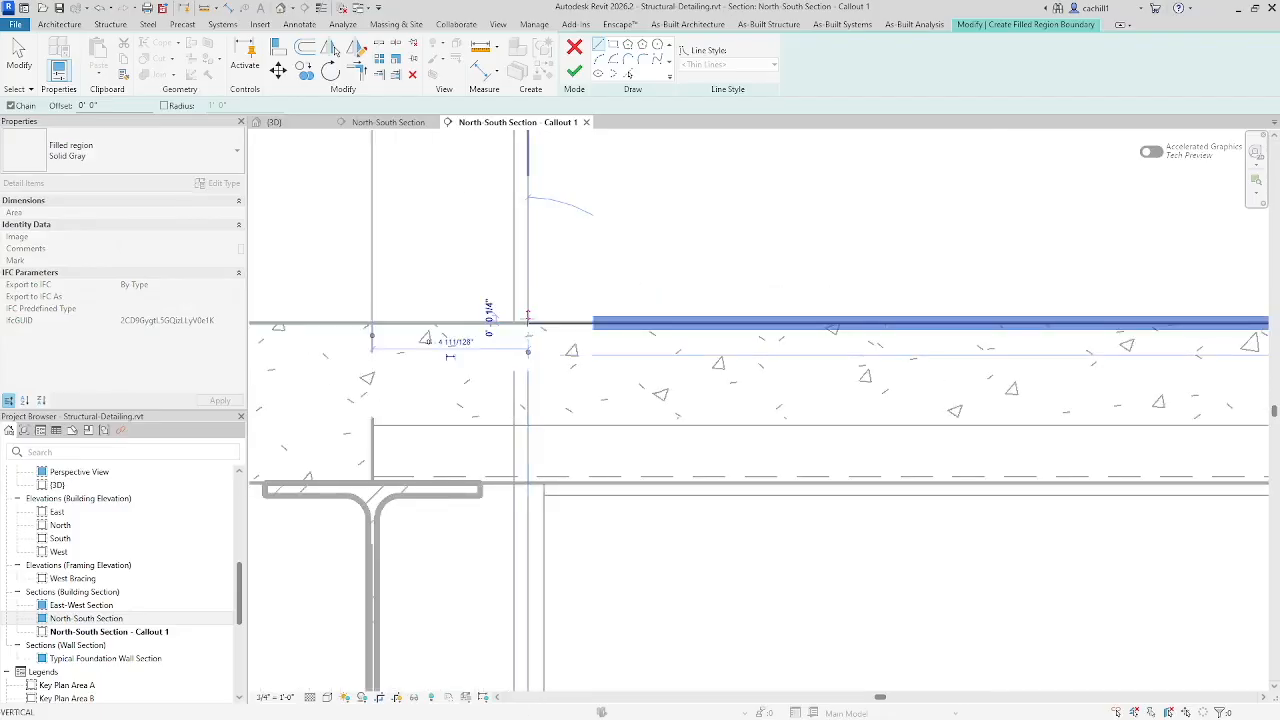
left_click(528, 281)
scroll(700, 278, "down", 3)
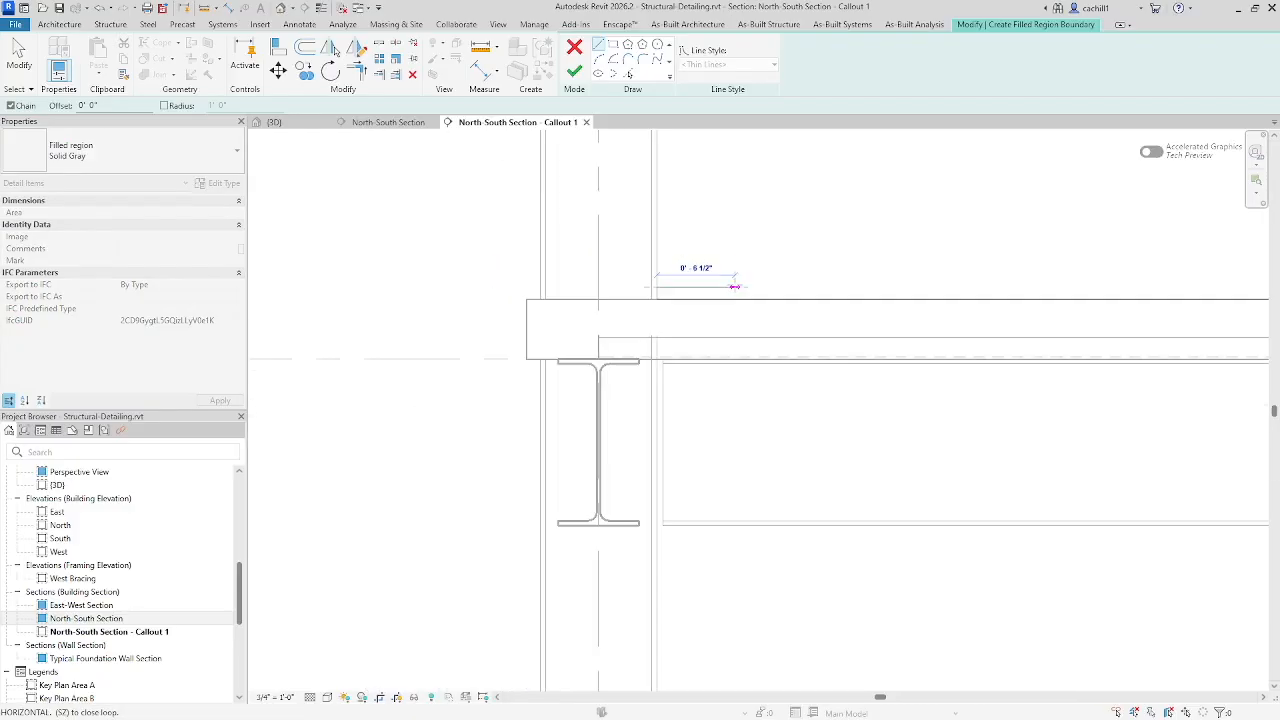
middle_click_drag(987, 272, 420, 283)
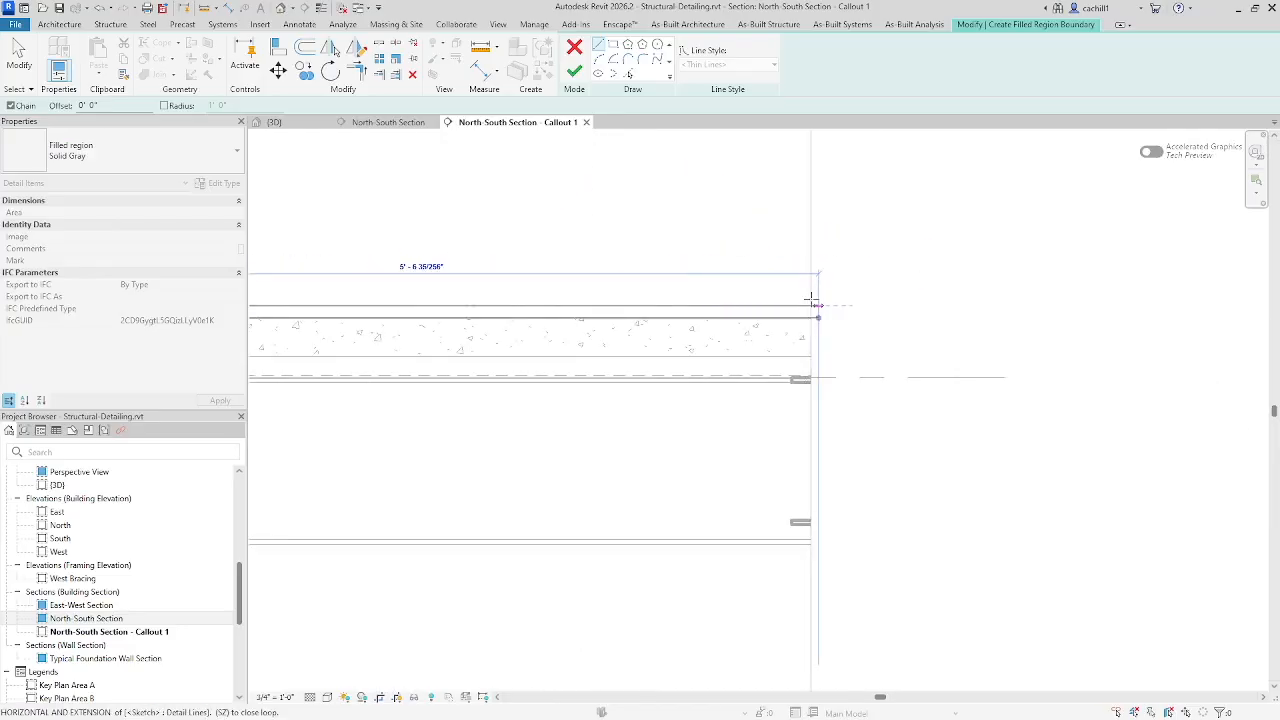
scroll(810, 300, "up", 5)
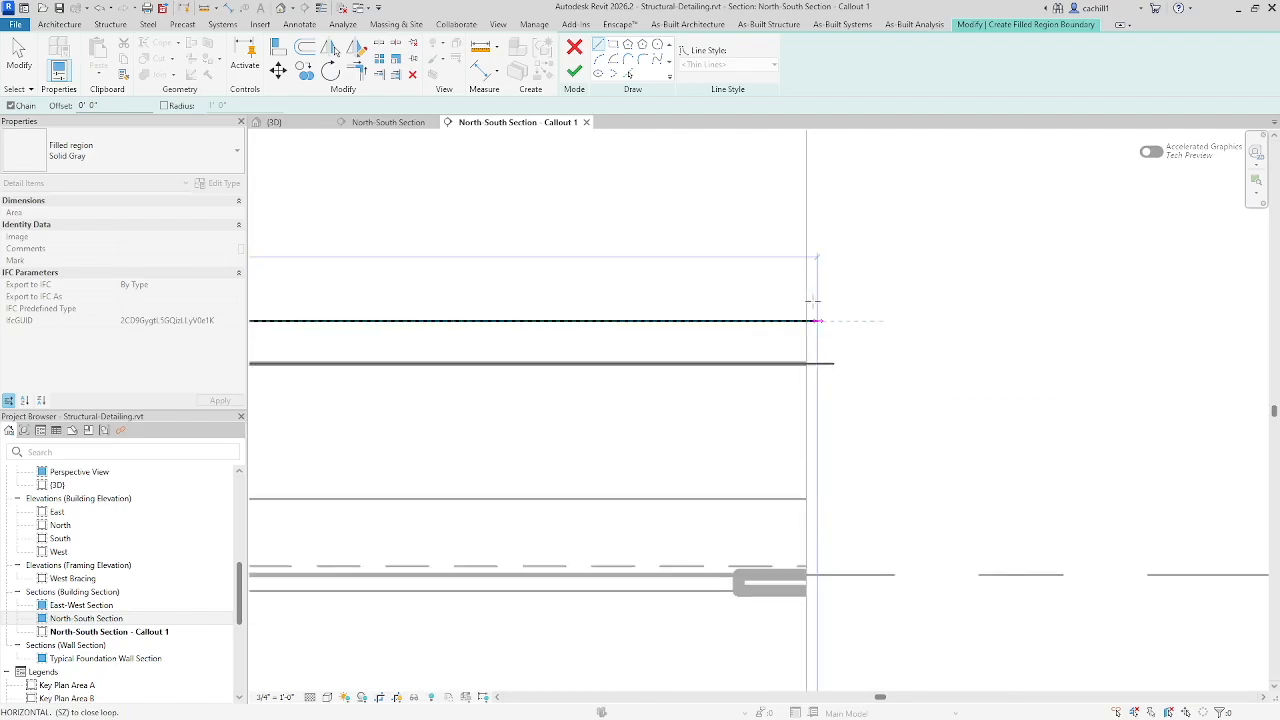
left_click(803, 336)
left_click(803, 410)
key("Escape")
key("Escape")
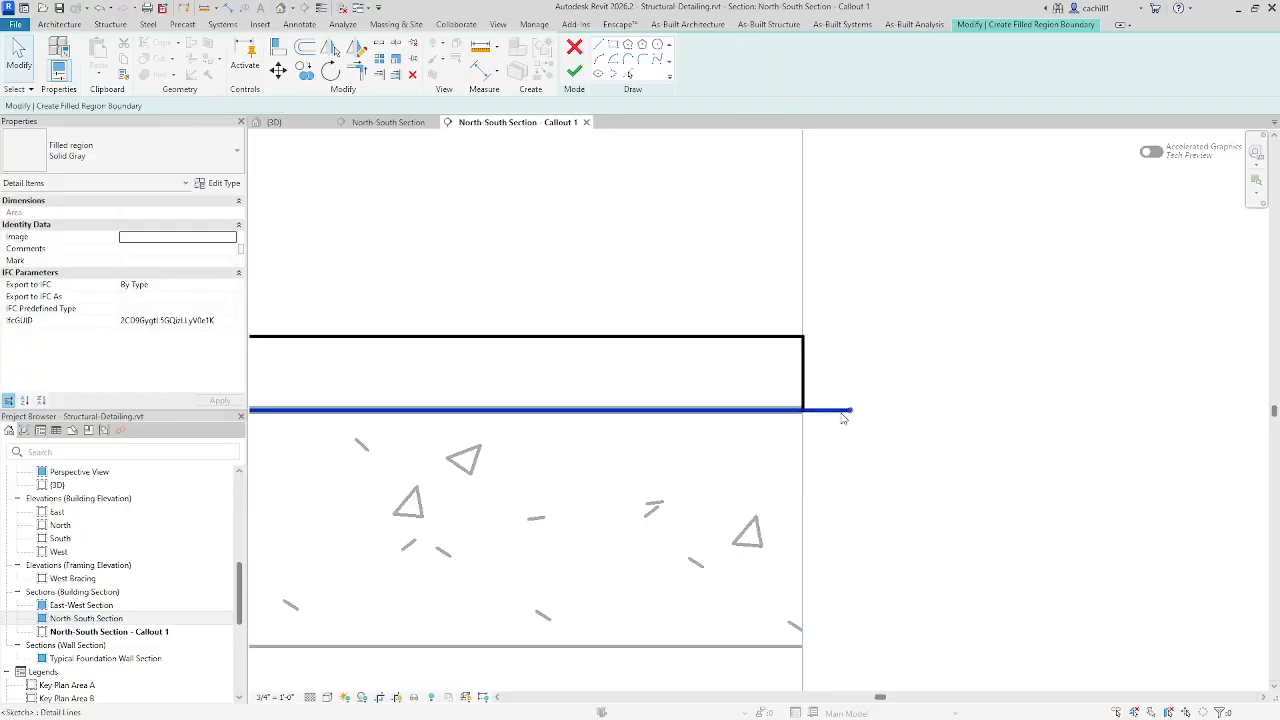
Shorten the boundary's overhanging bottom line to meet the vertical end line's corner and finish the filled region
left_click(843, 413)
left_click_drag(851, 411, 800, 412)
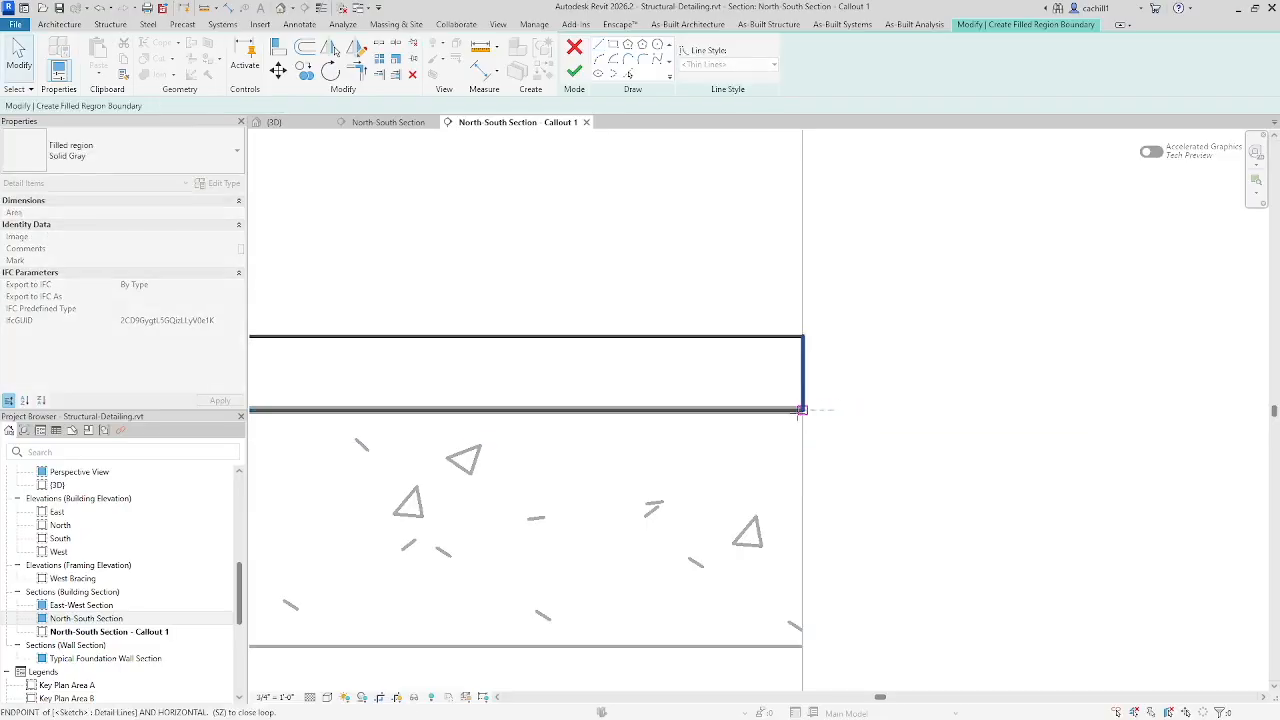
scroll(871, 406, "down", 5)
scroll(872, 400, "down", 7)
left_click(729, 289)
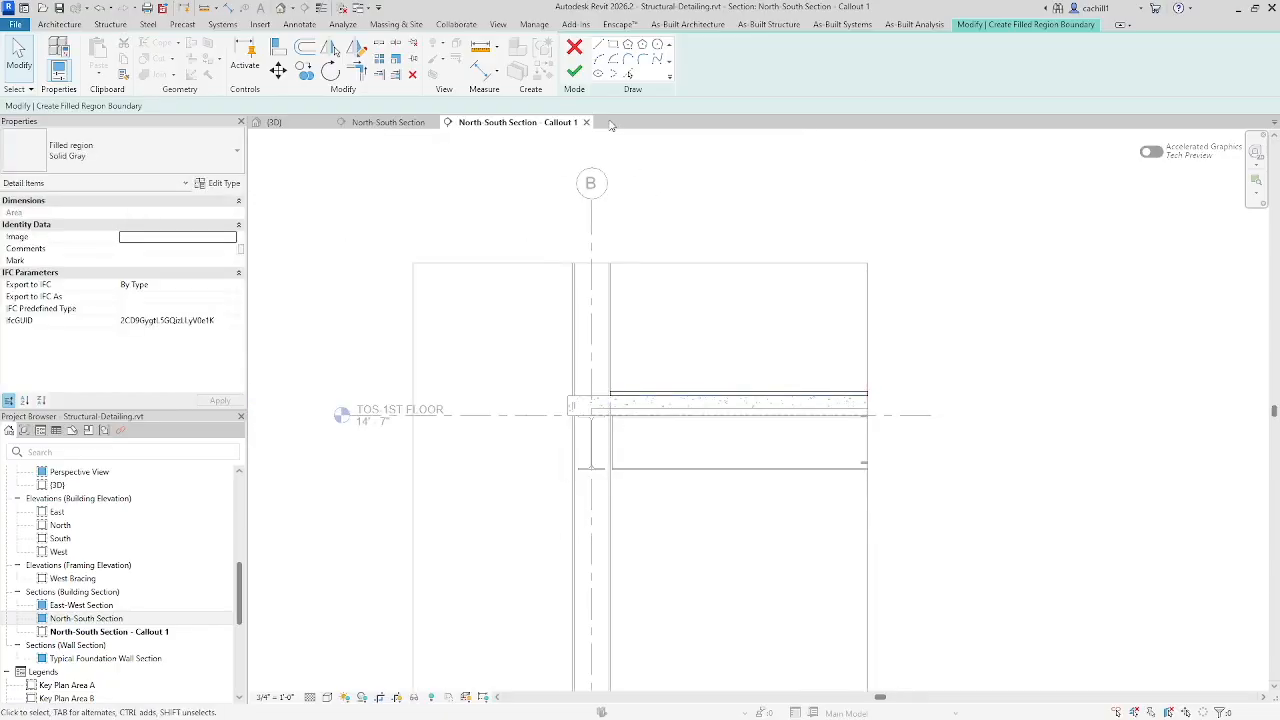
left_click(574, 72)
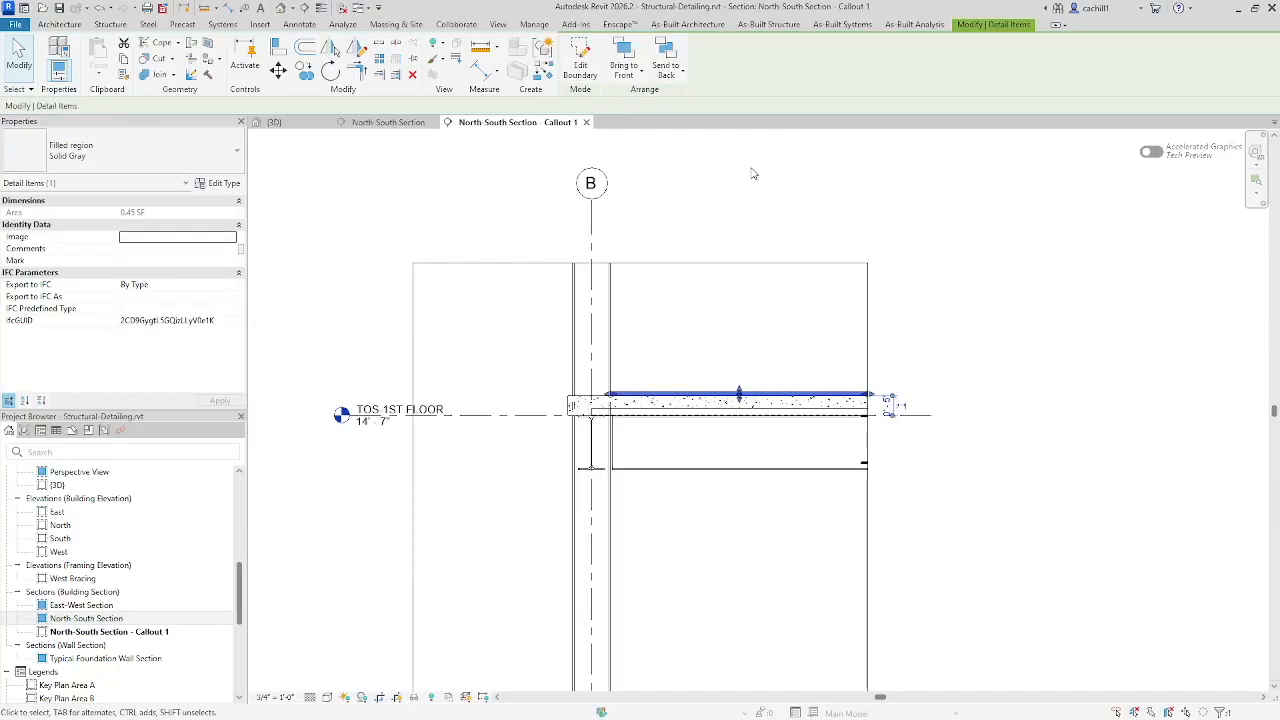
key("Escape")
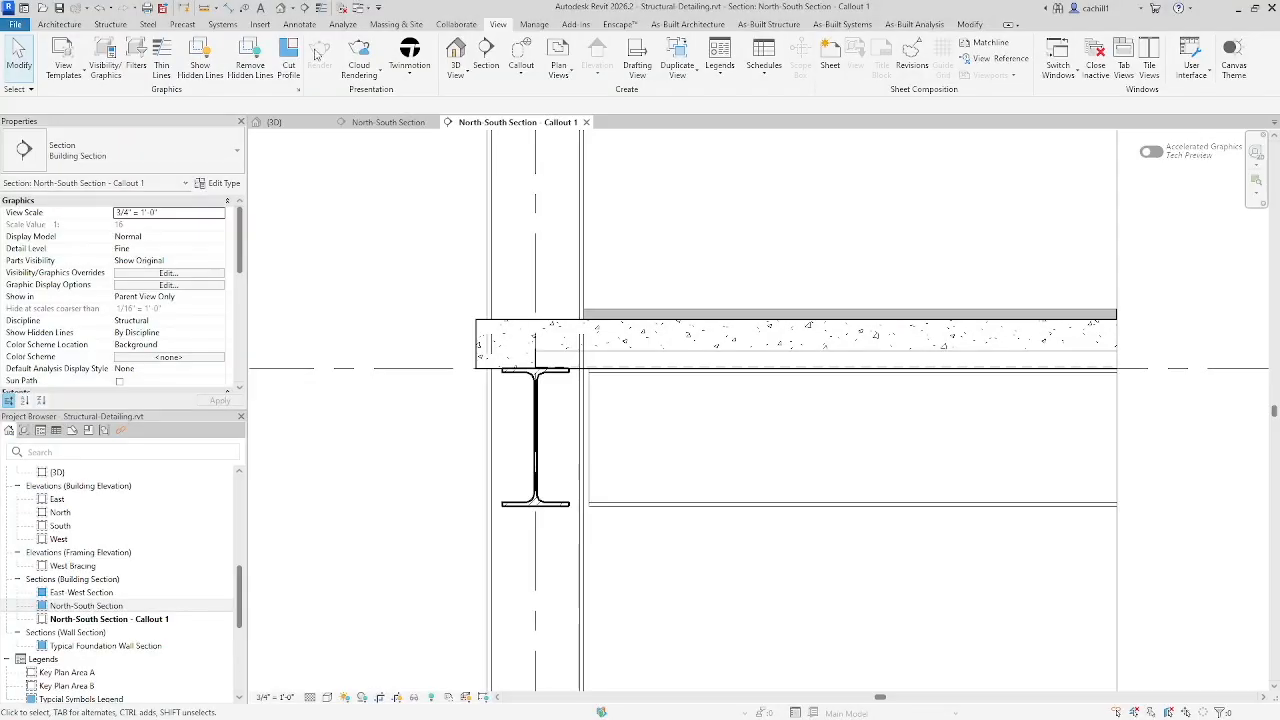
Start a detail component and load the L-Angle-Bolted Connection-Elevation and L-Angle-Welded Connection-Section families
left_click(310, 25)
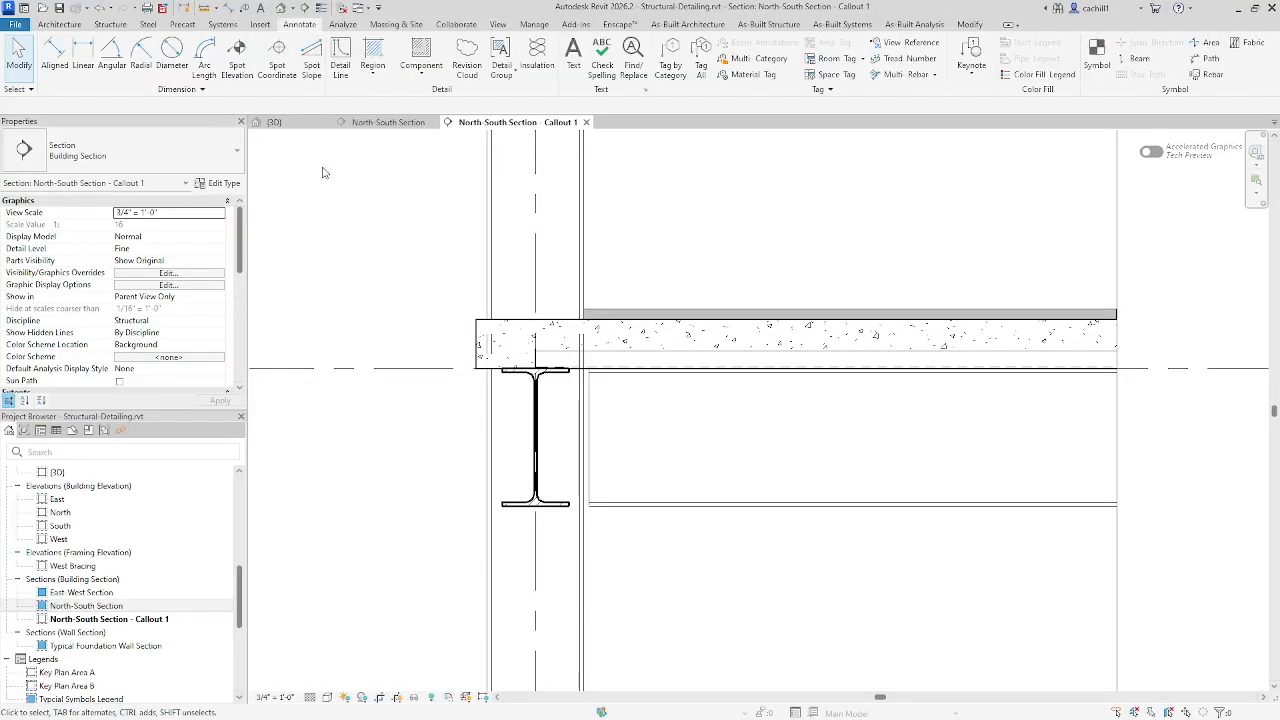
left_click(428, 76)
left_click(440, 104)
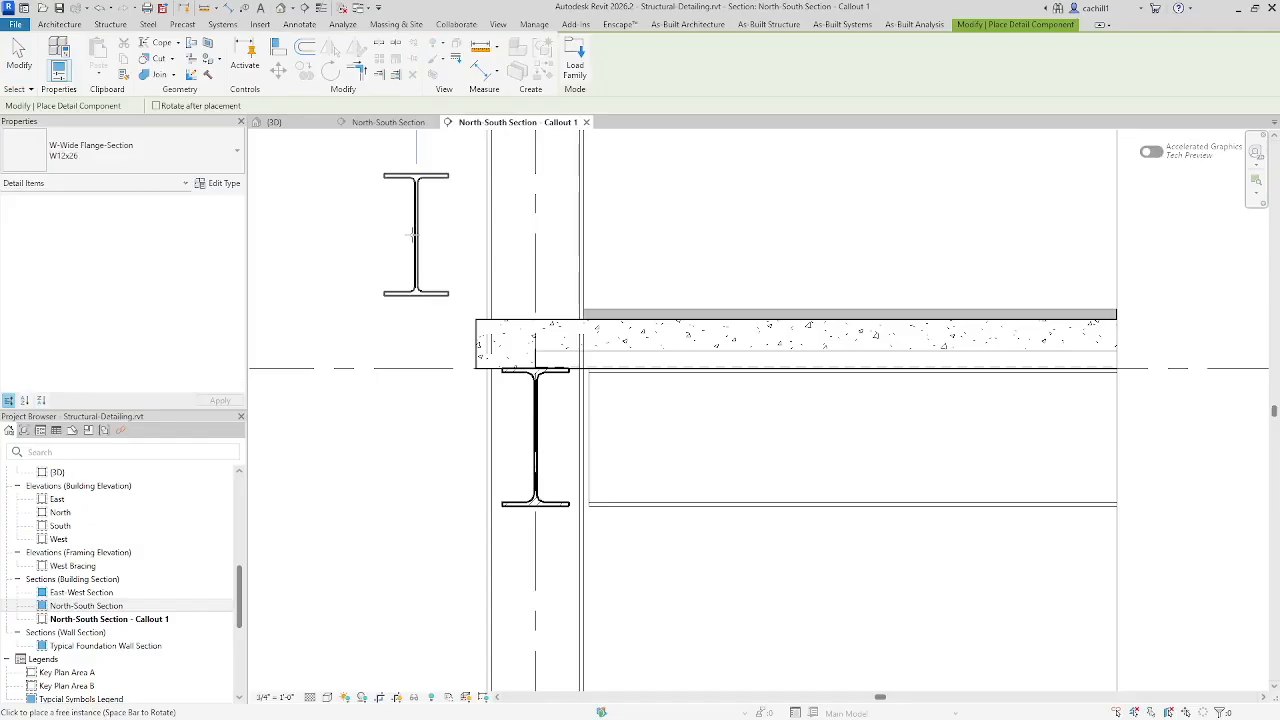
left_click(545, 128)
left_click(575, 62)
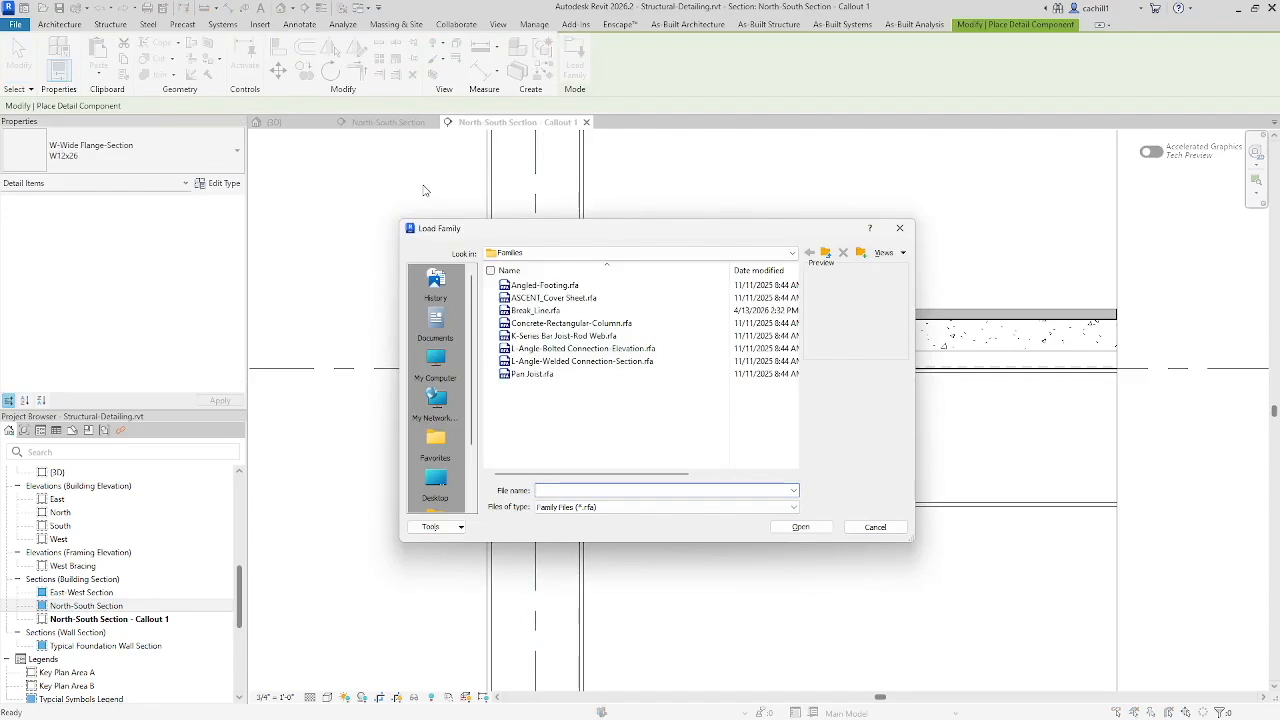
left_click(540, 348)
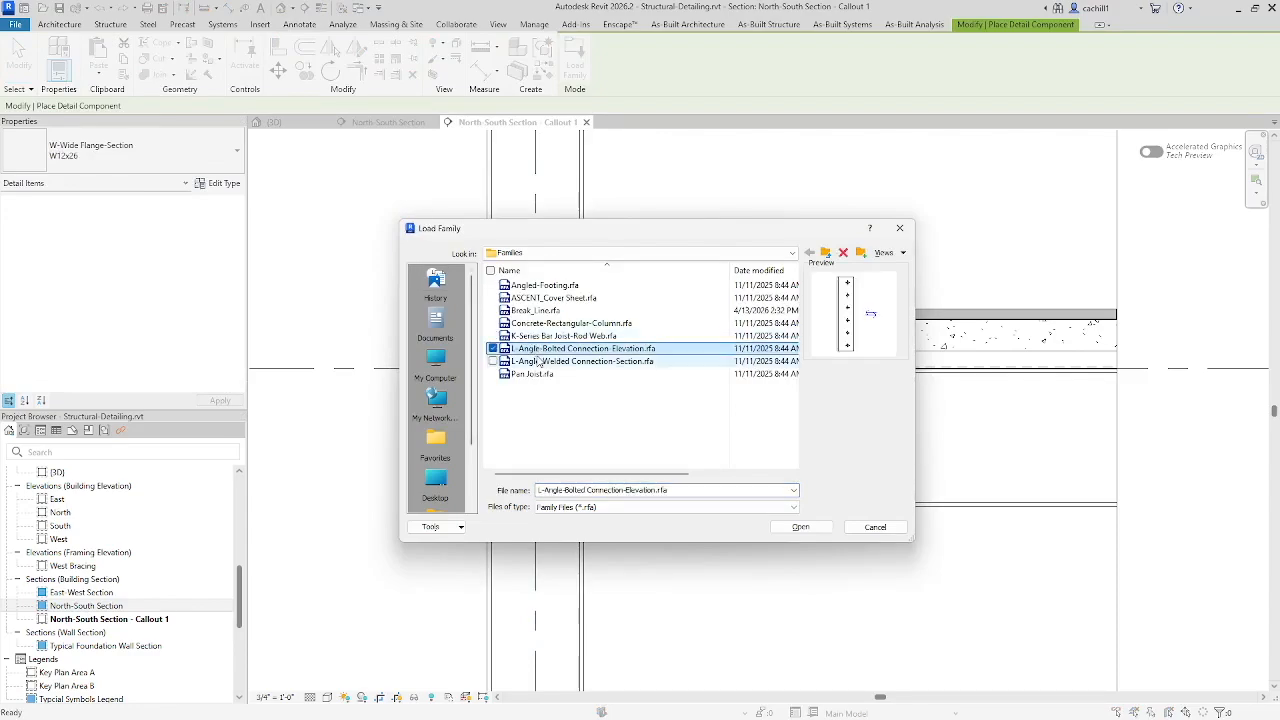
left_click(540, 364, "ctrl")
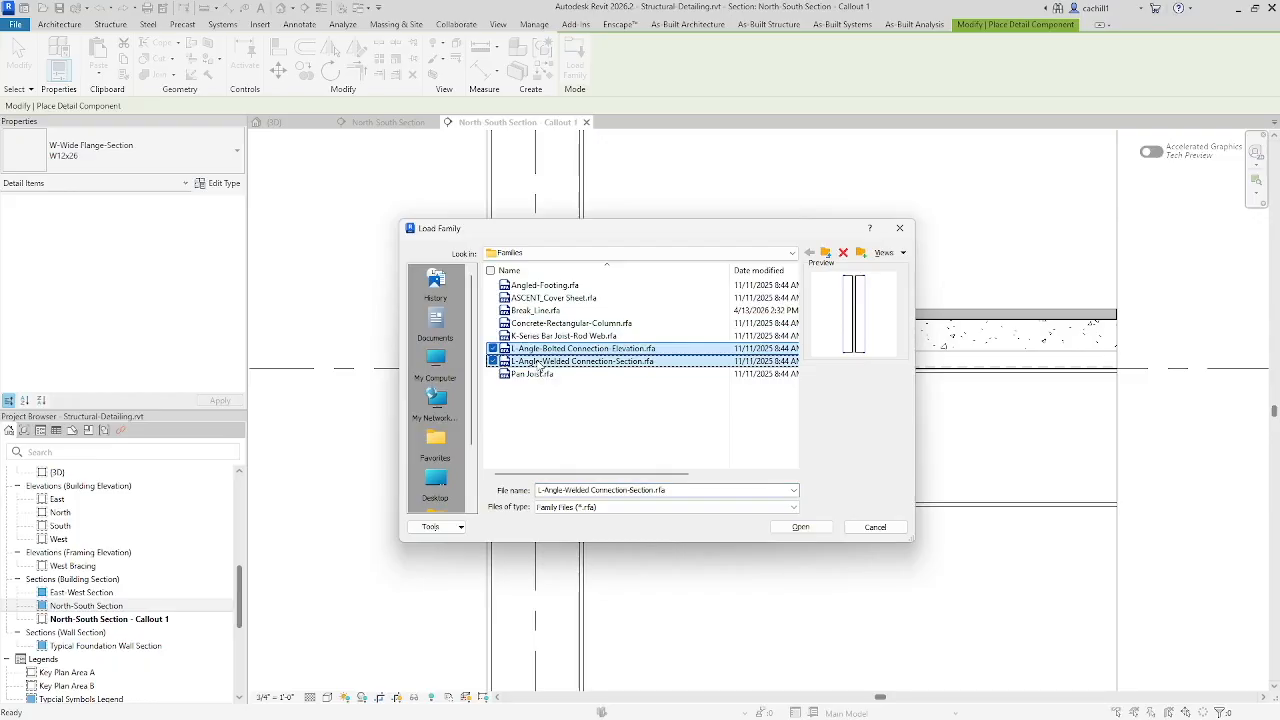
left_click(800, 527)
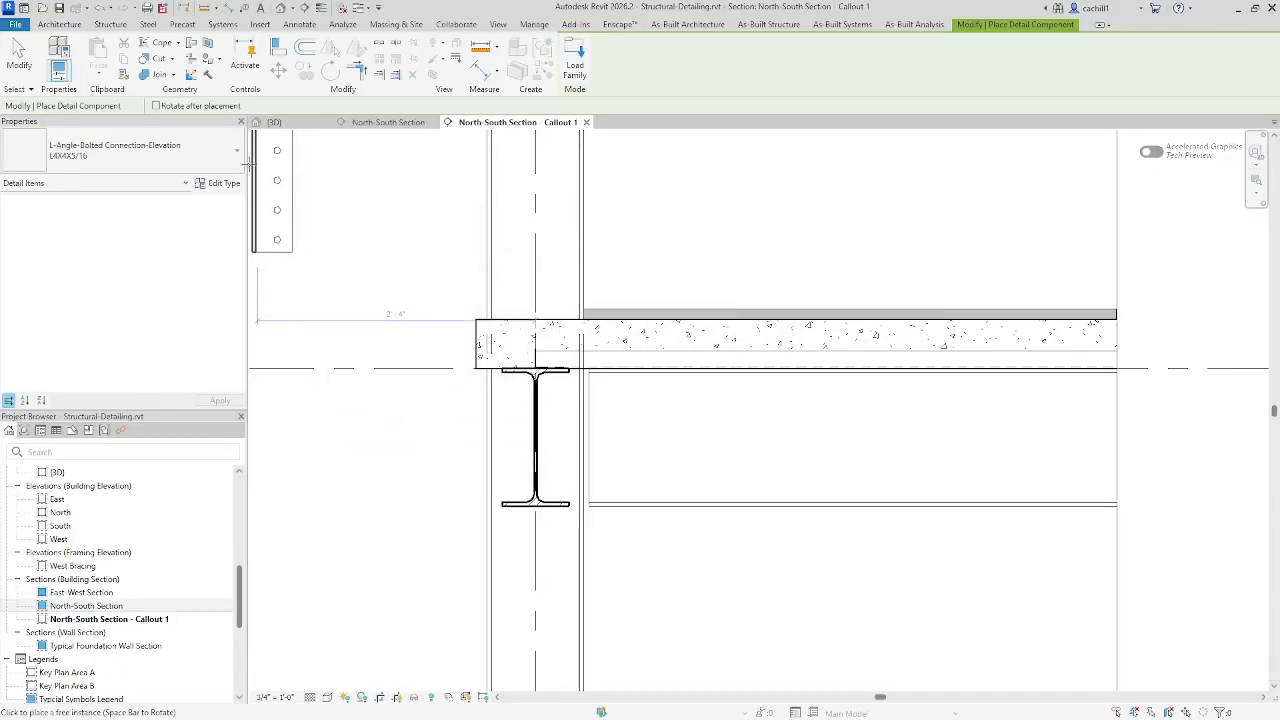
Set the bolted elevation angle's L3X3X1/4 type to 3 bolts and place it against the column's inner face at the beam
left_click(190, 150)
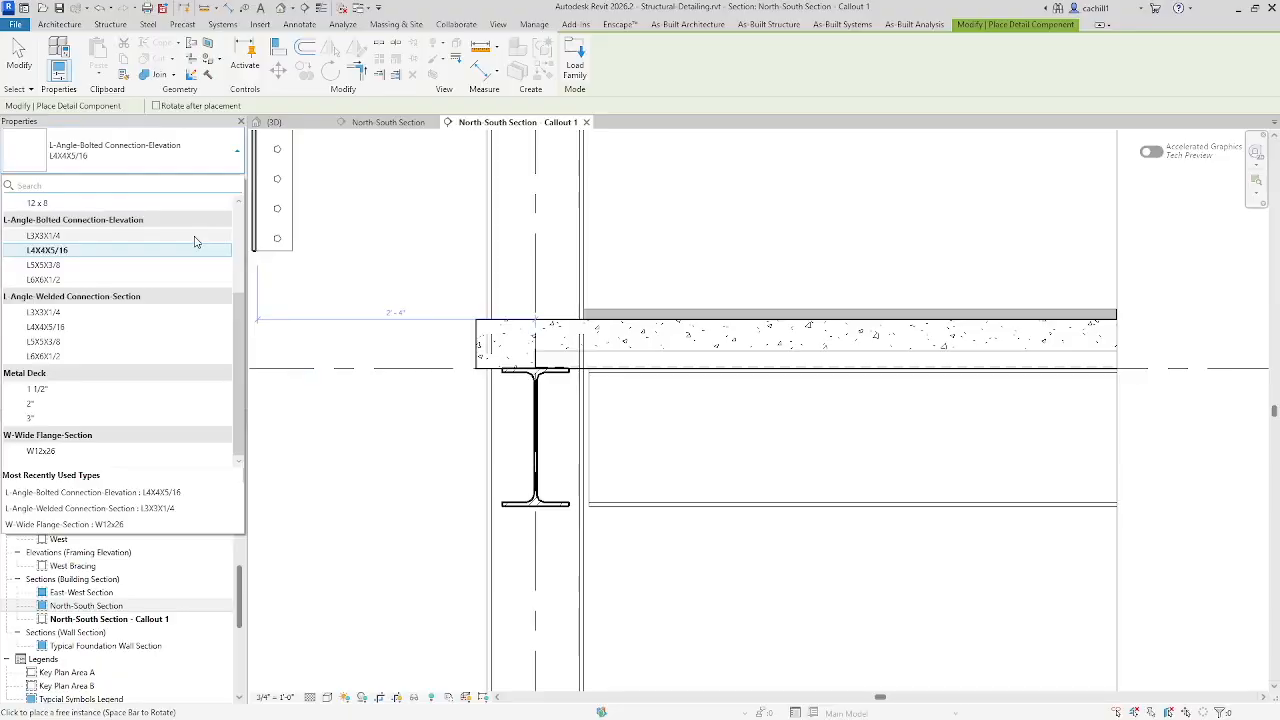
left_click(194, 236)
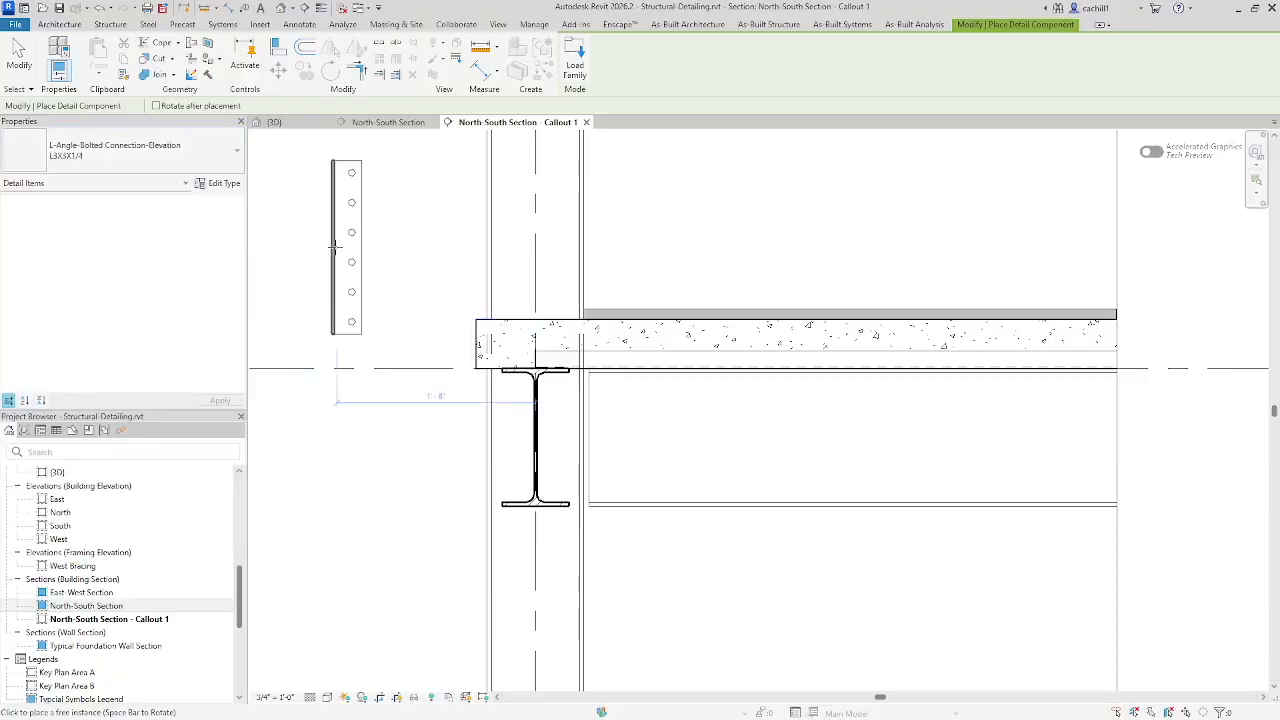
left_click(222, 184)
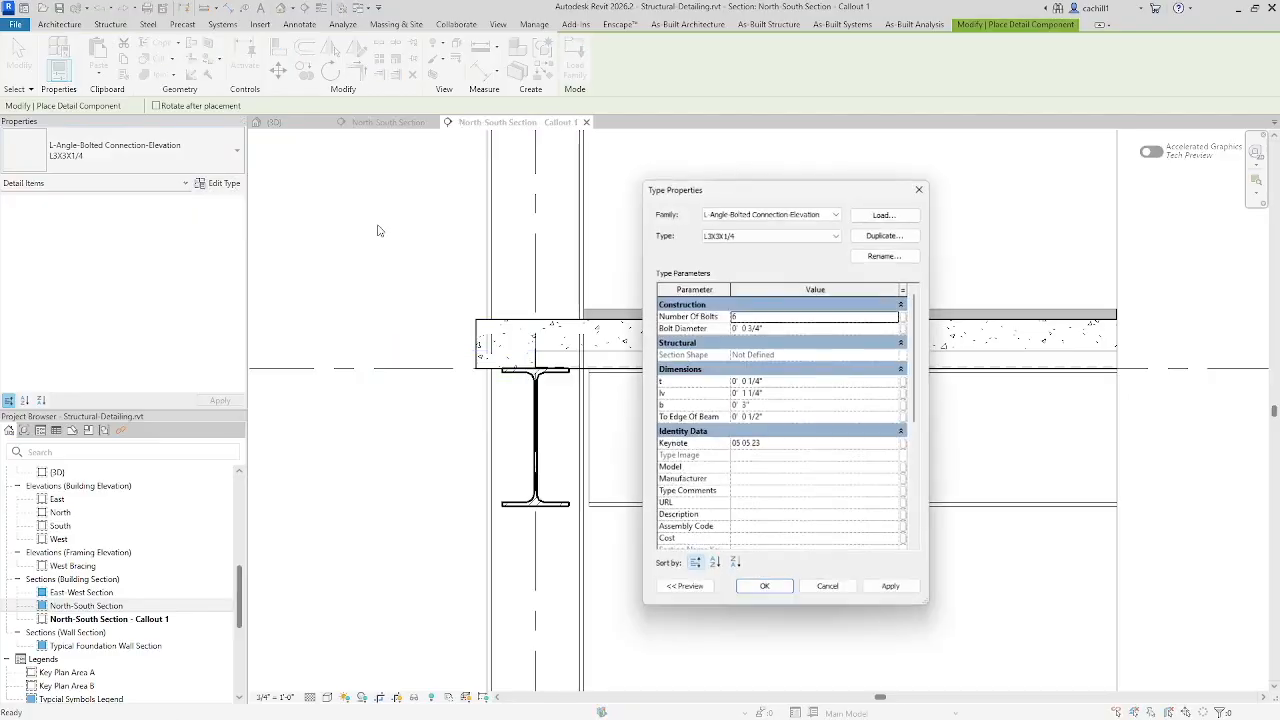
left_click(739, 317)
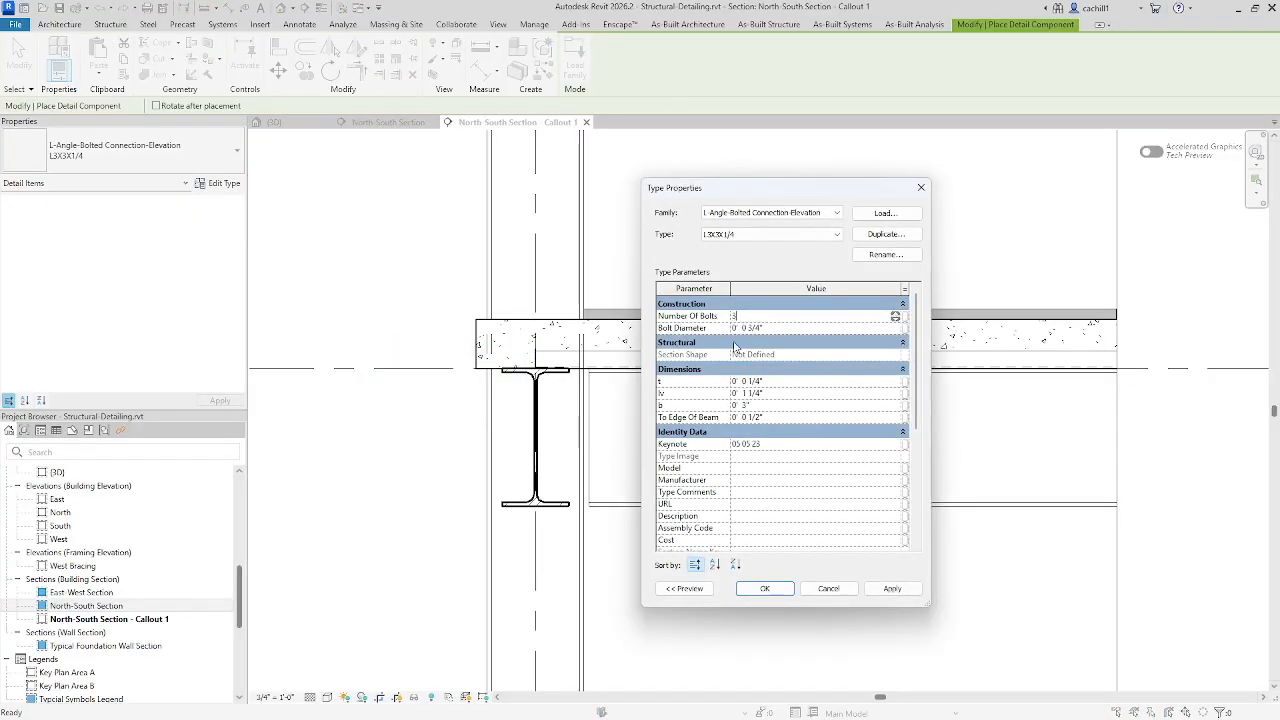
left_click(764, 588)
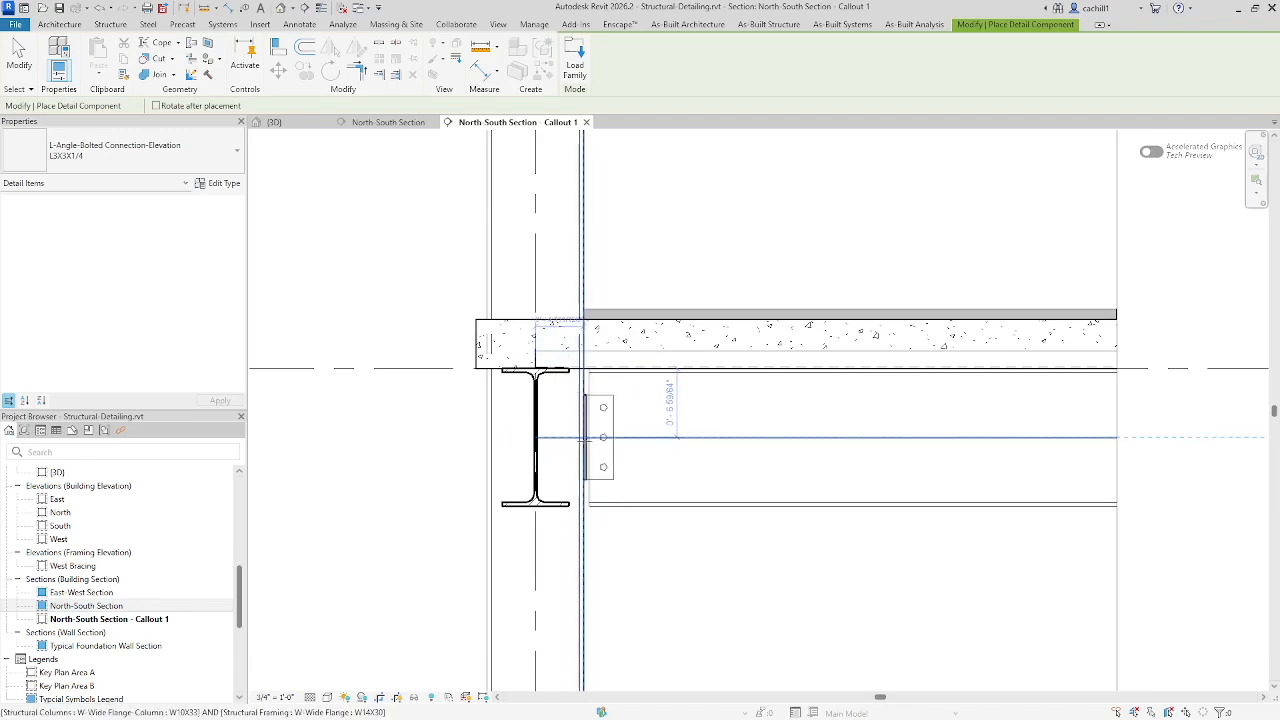
left_click(584, 437)
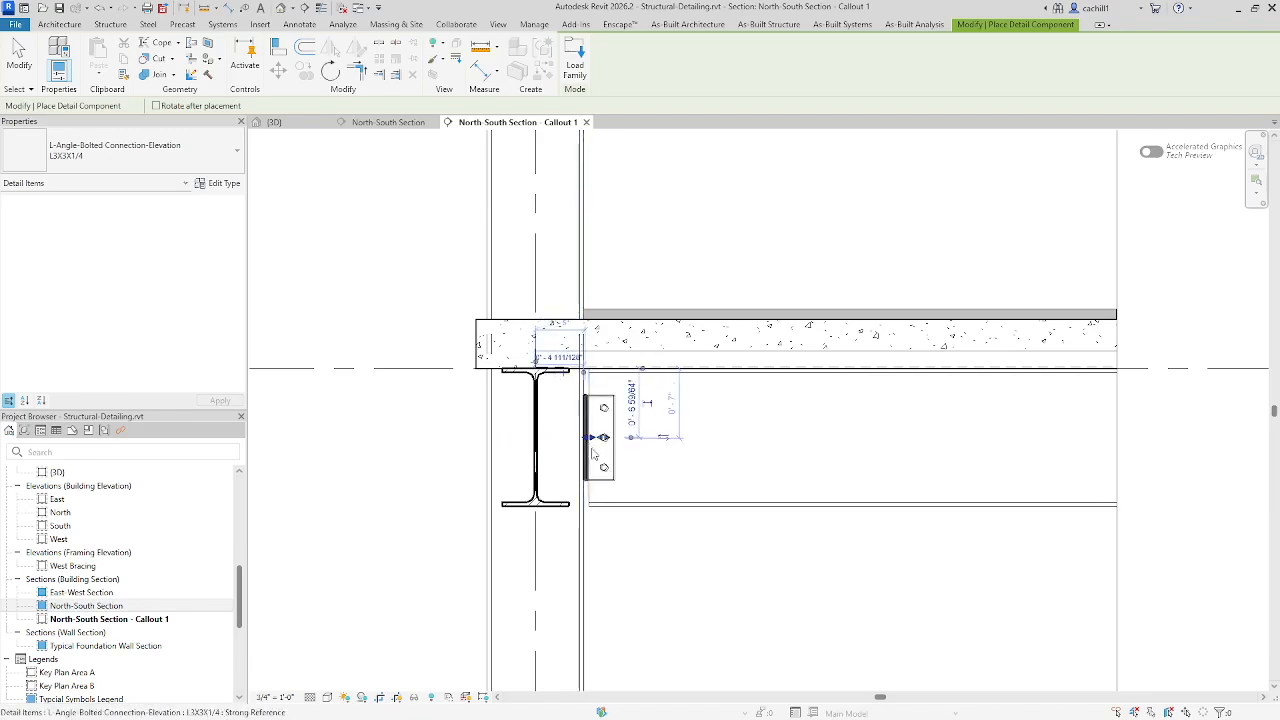
Place an L-Angle-Welded Connection-Section detail component of type L3X3X1/4 centred on the girder's web, level with the bolted angle
left_click(237, 150)
scroll(170, 260, "up", 1)
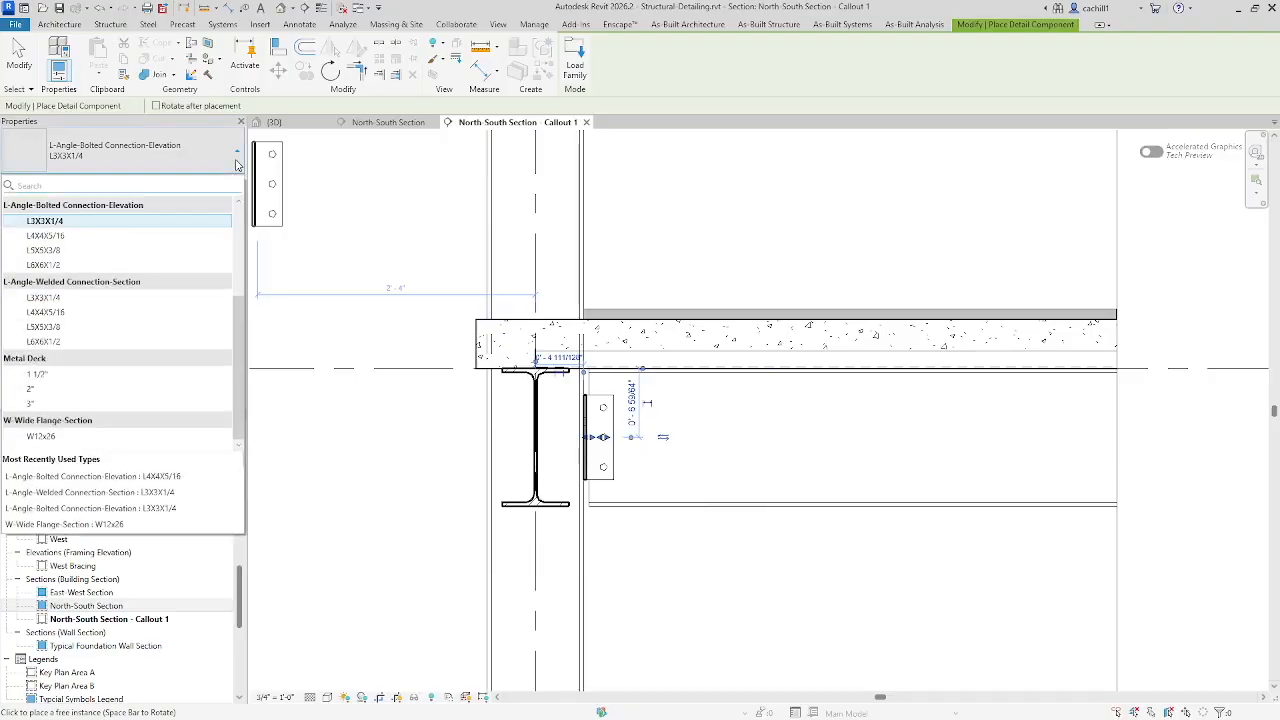
left_click(150, 298)
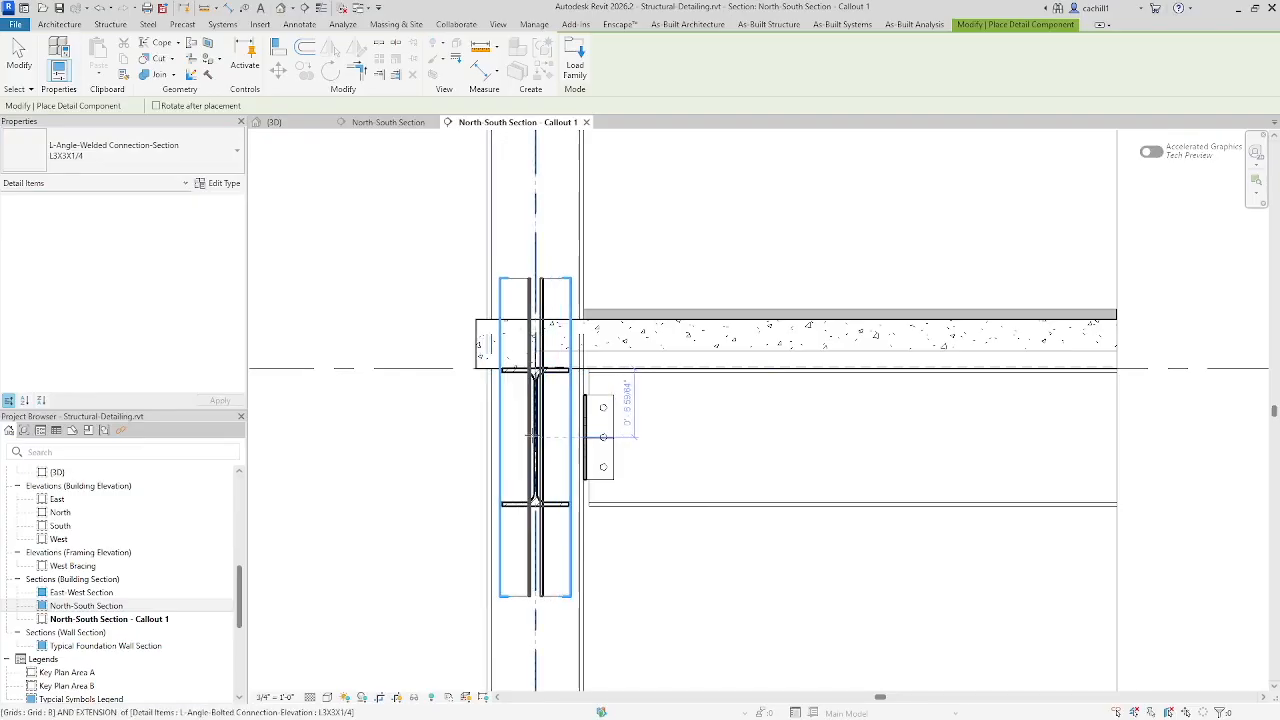
left_click(534, 434)
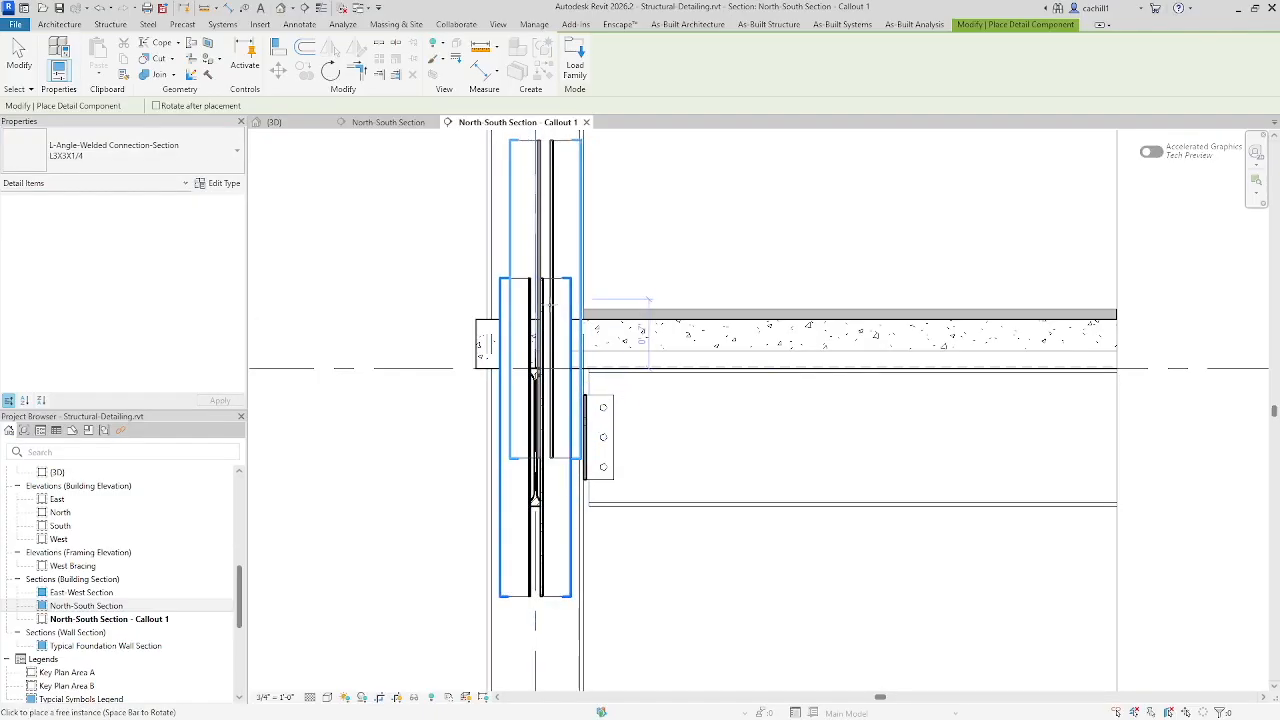
key("Escape")
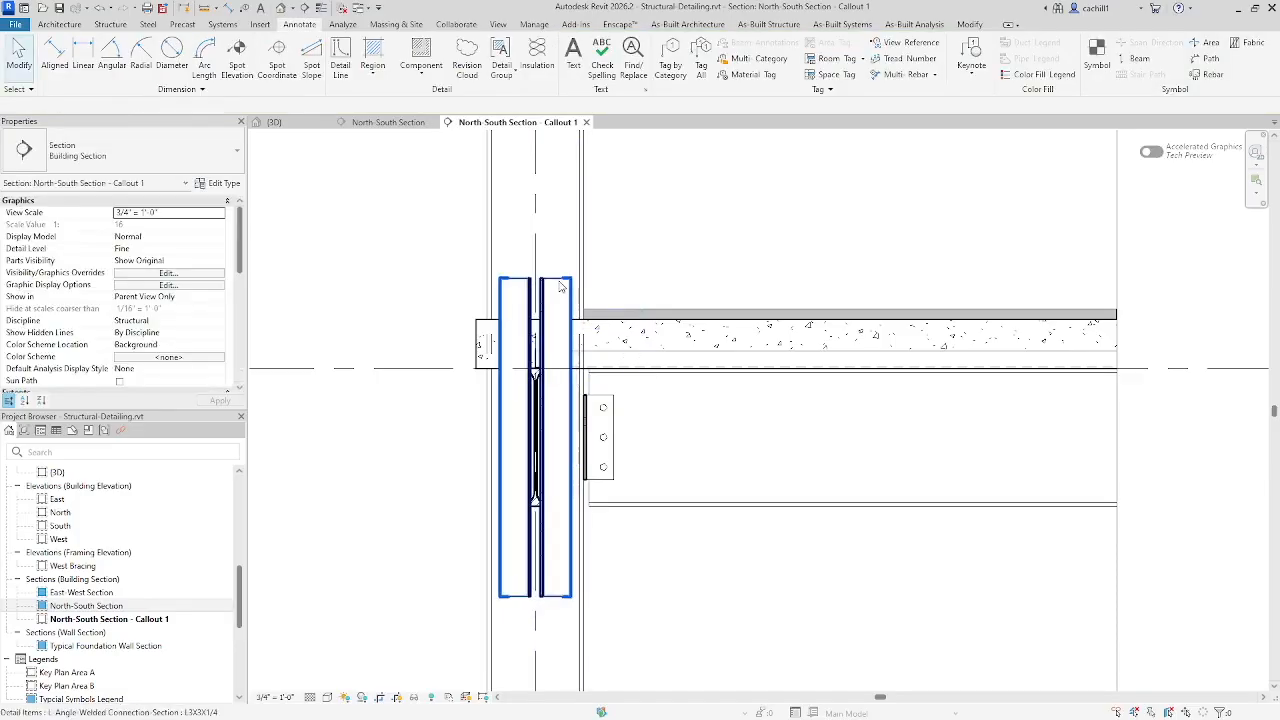
Lower the upper end of the welded angle component to line up with the bolted angle's top edge
left_click(560, 287)
scroll(545, 280, "up", 3)
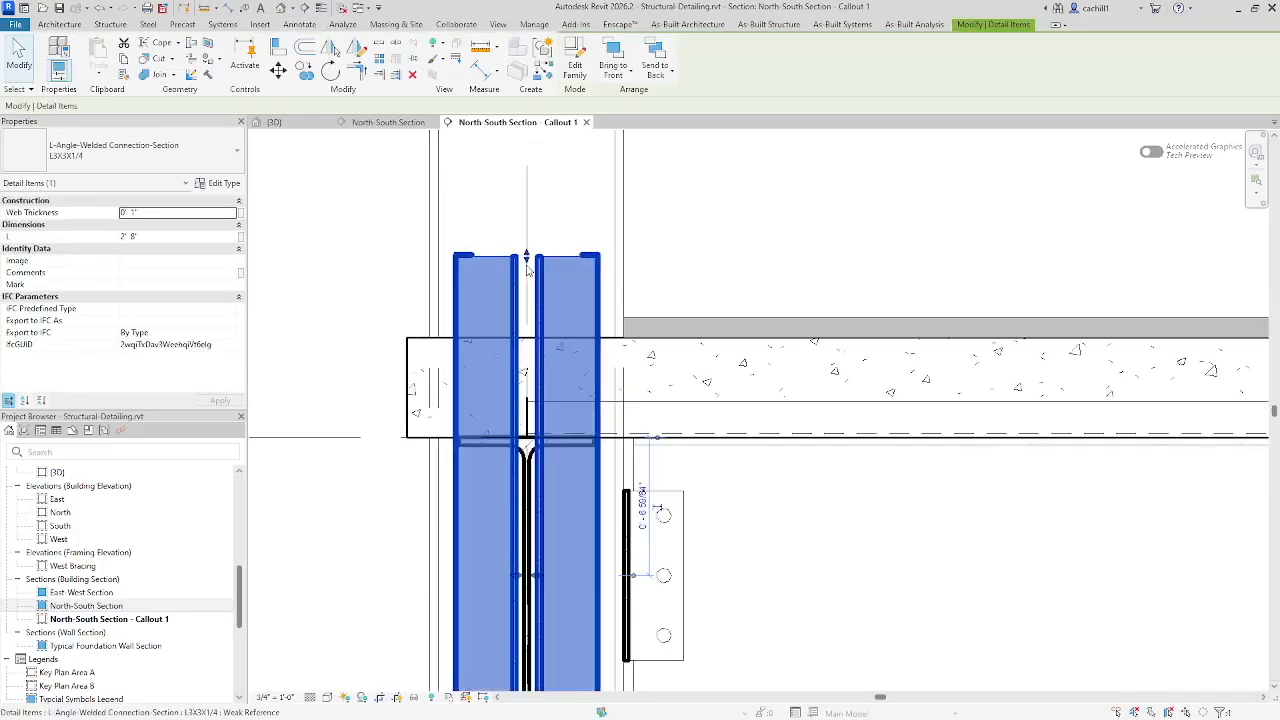
left_click_drag(527, 265, 535, 490)
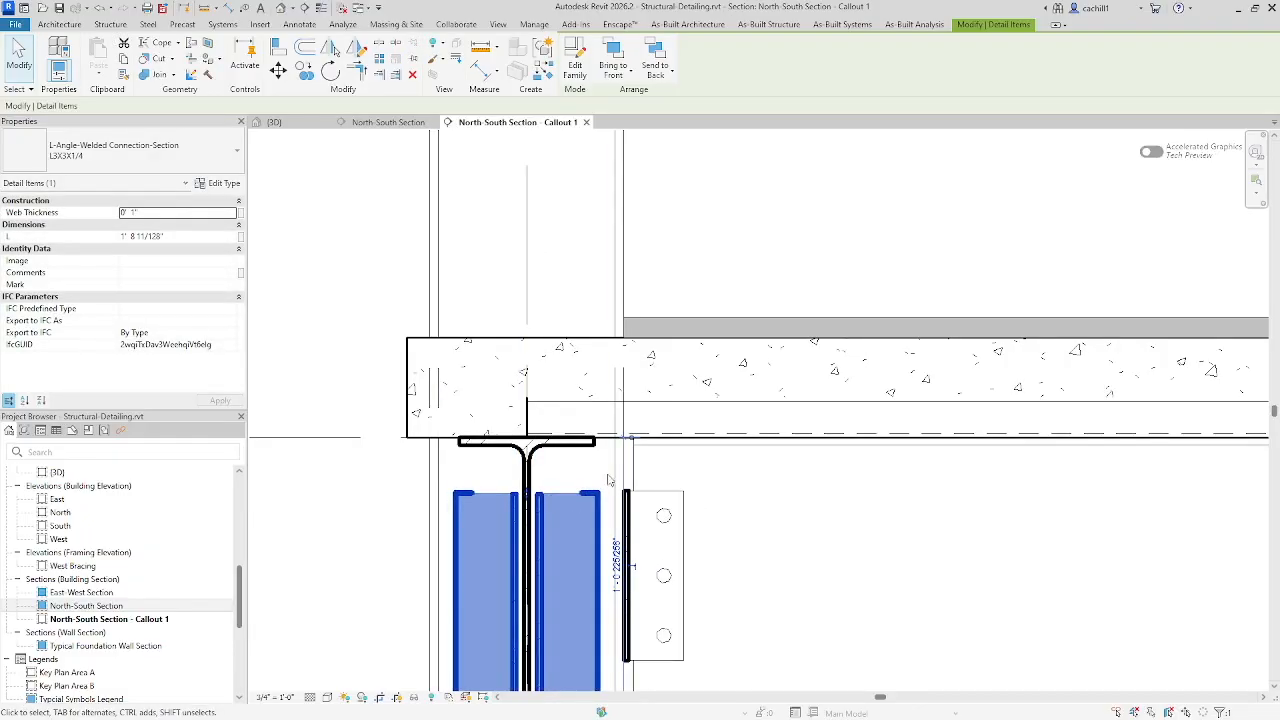
scroll(609, 479, "up", 5)
left_click_drag(494, 488, 493, 482)
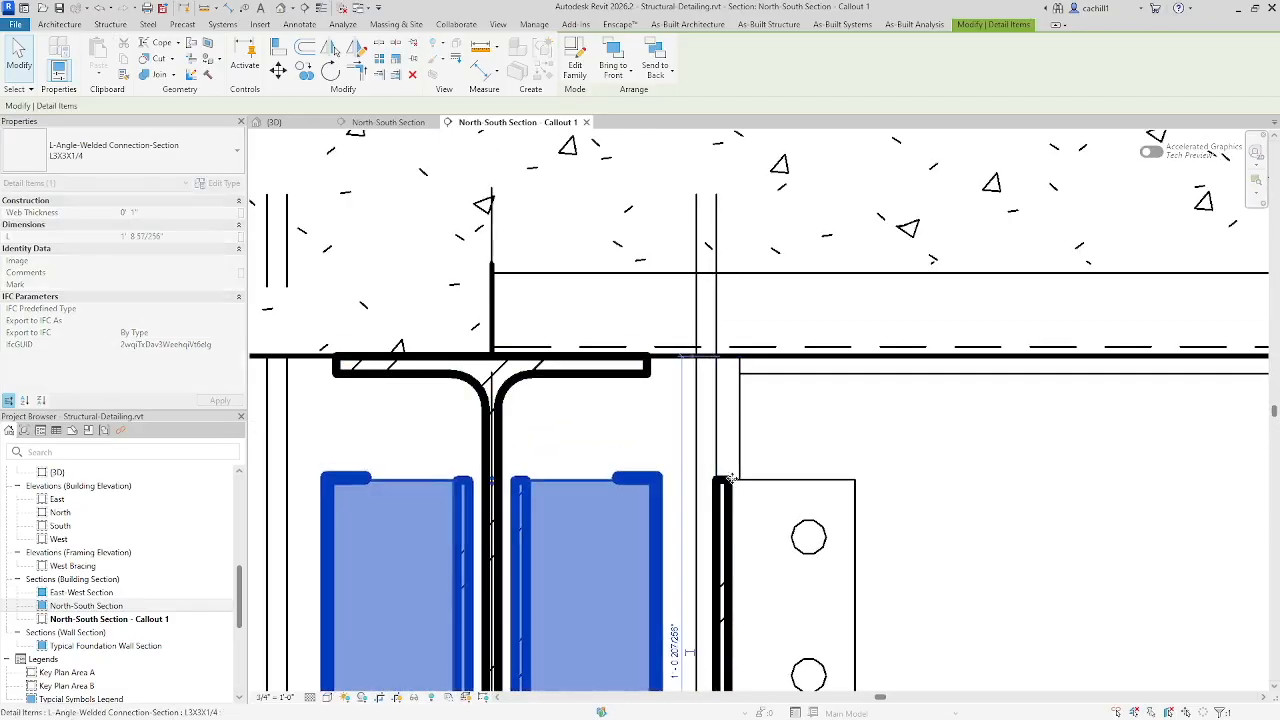
left_click(955, 460)
Turn on Thin Lines display for the connection detail
scroll(906, 455, "down", 2)
scroll(908, 451, "down", 1)
middle_click_drag(944, 531, 646, 297)
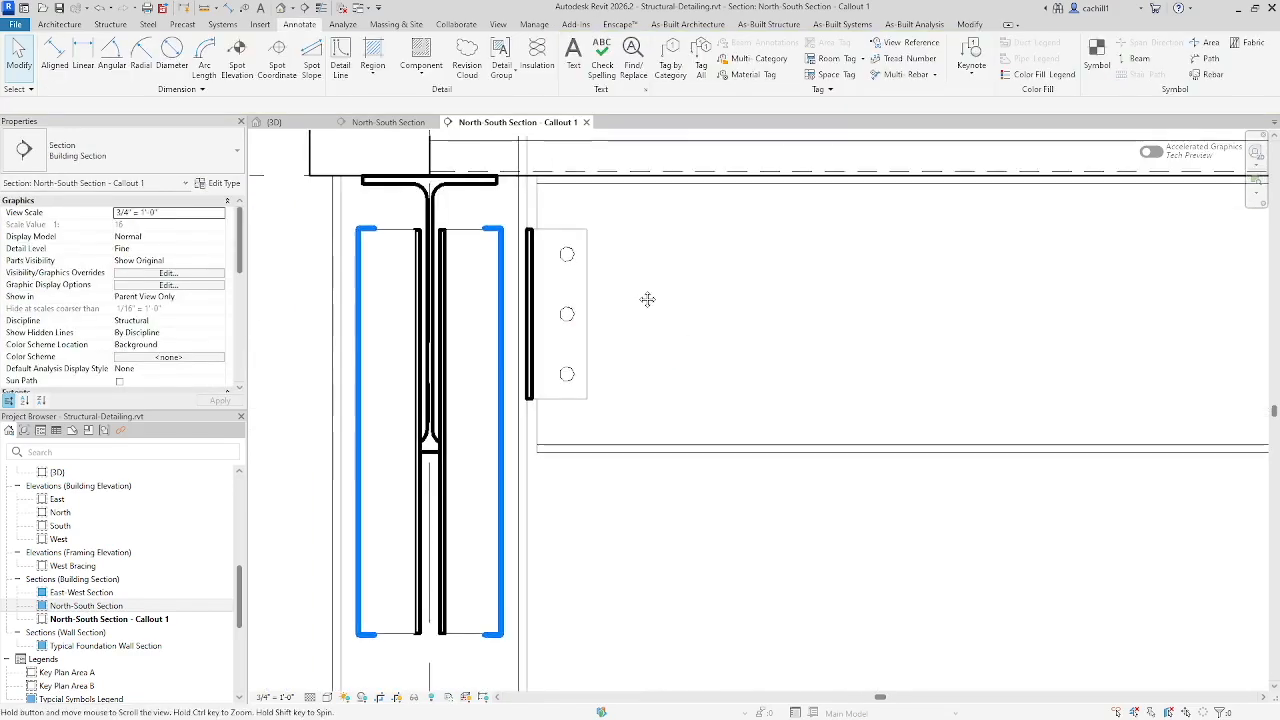
middle_click_drag(616, 425, 655, 488)
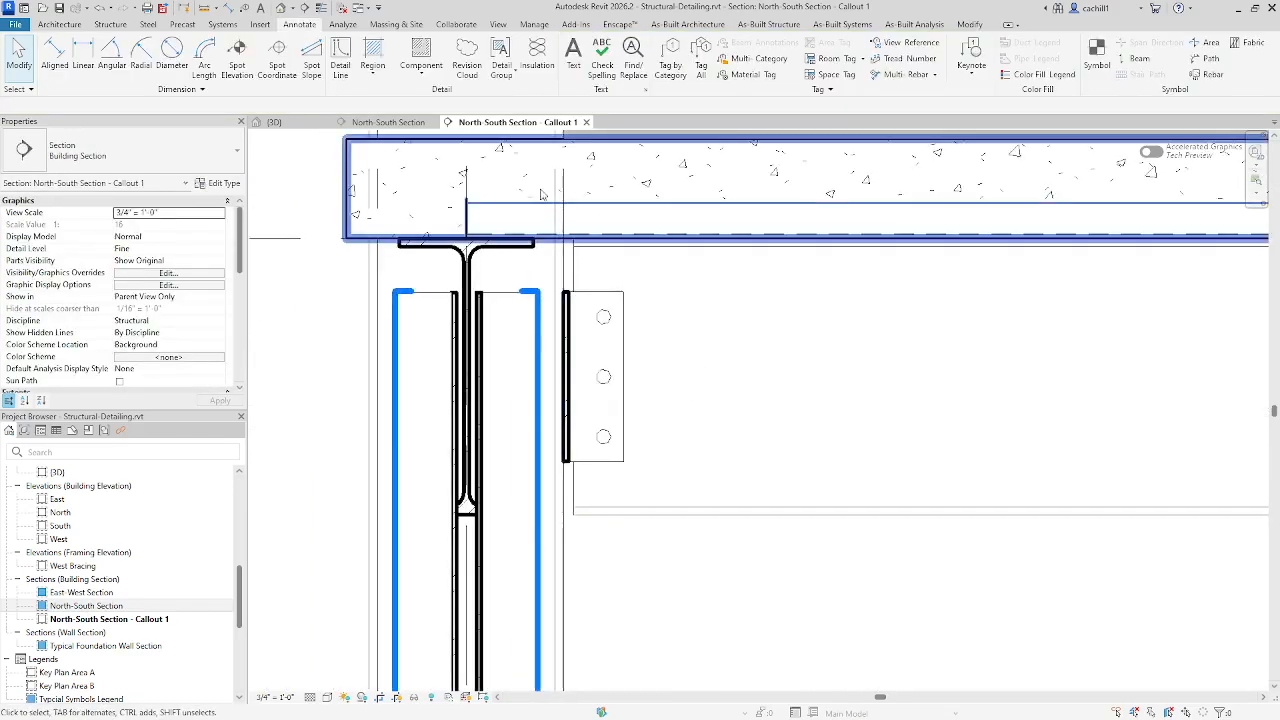
left_click(501, 25)
left_click(160, 68)
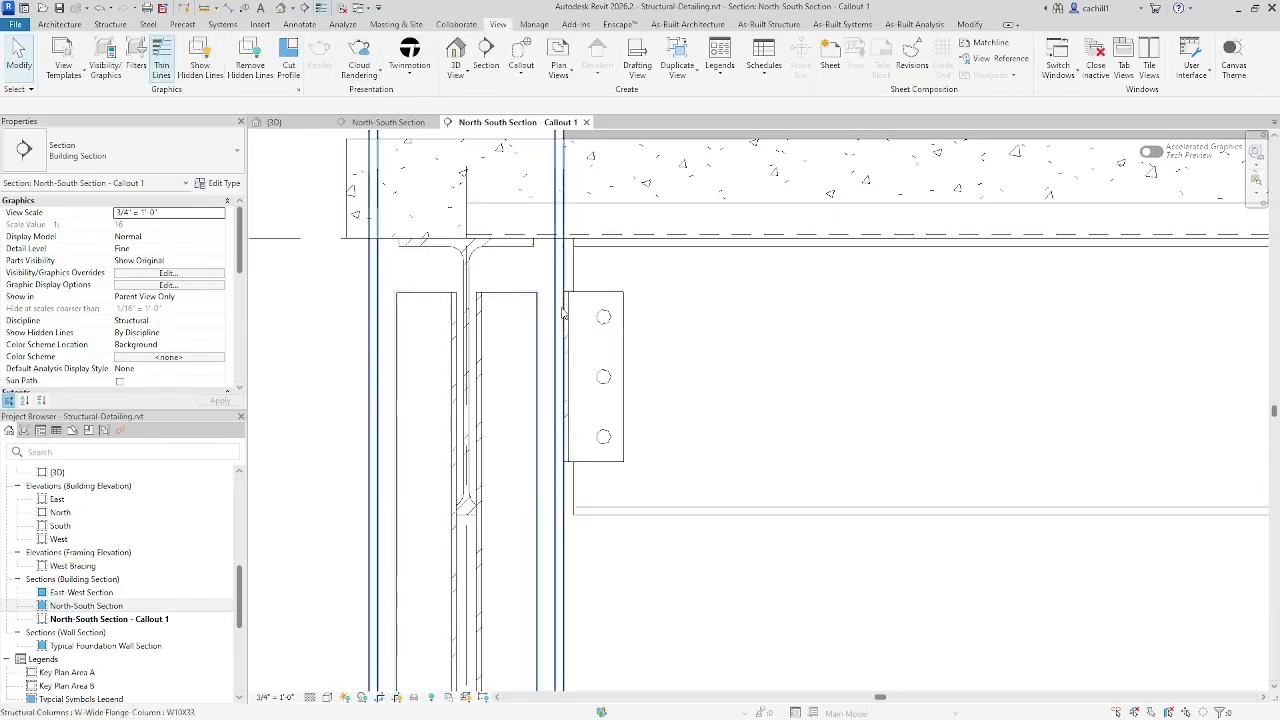
Raise the lower end of the welded angle component to line up with the bolted angle's bottom edge
middle_click_drag(691, 429, 751, 334)
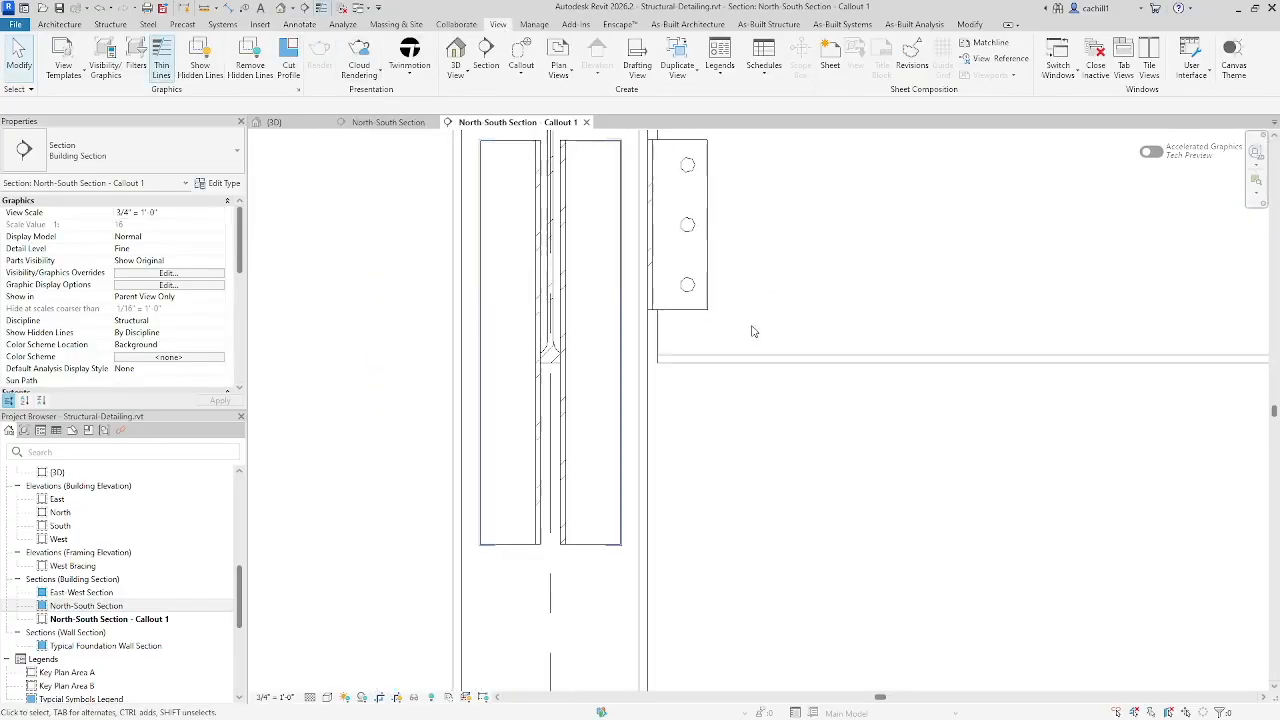
left_click(612, 540)
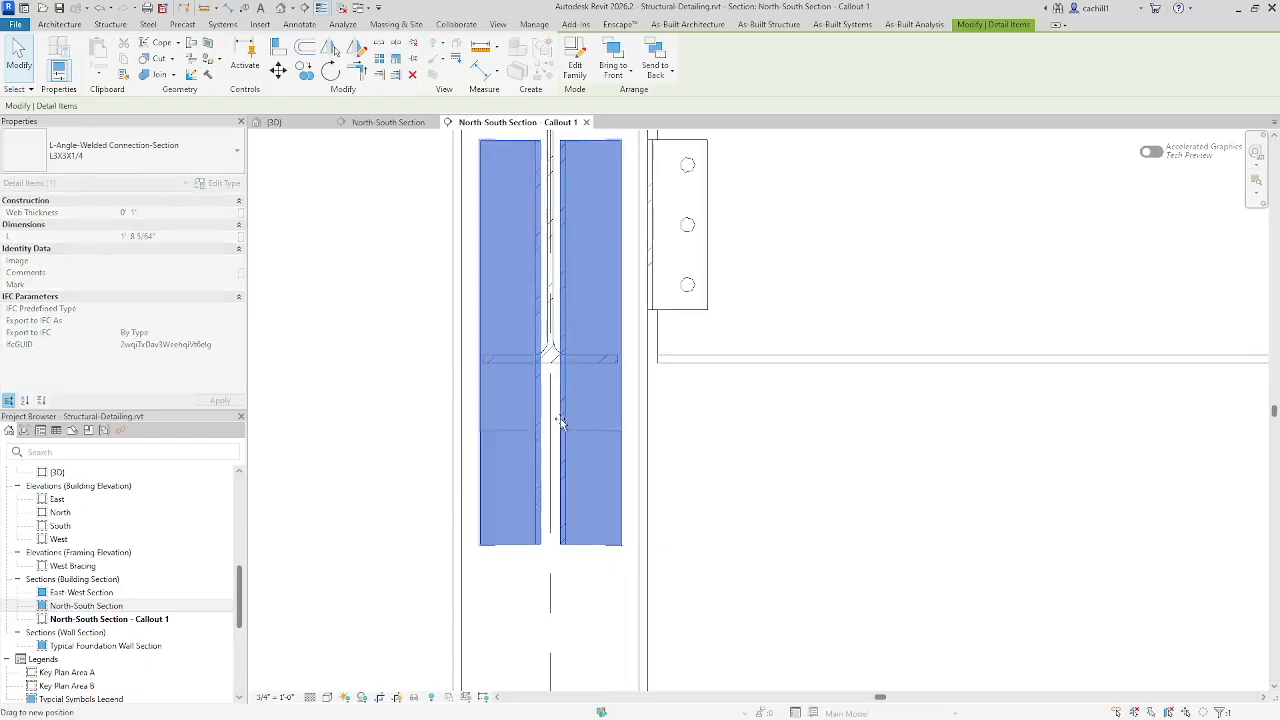
left_click_drag(564, 370, 569, 315)
scroll(569, 313, "up", 5)
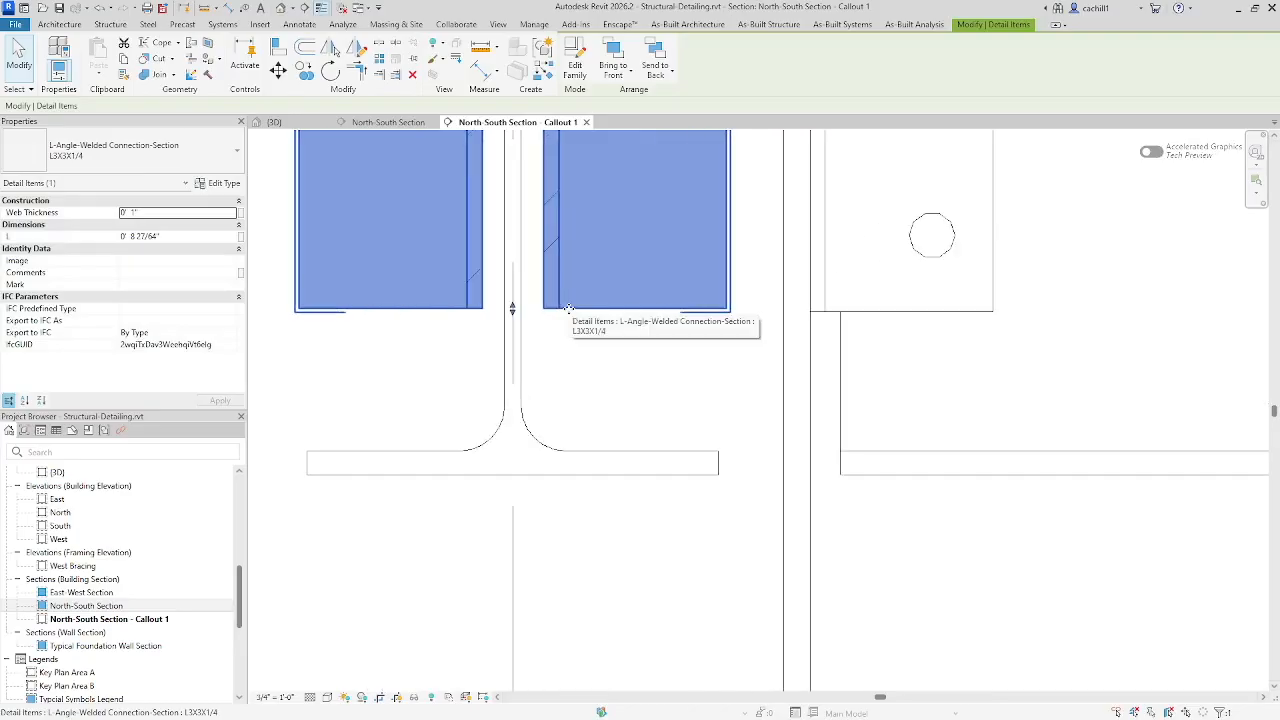
left_click_drag(512, 313, 512, 310)
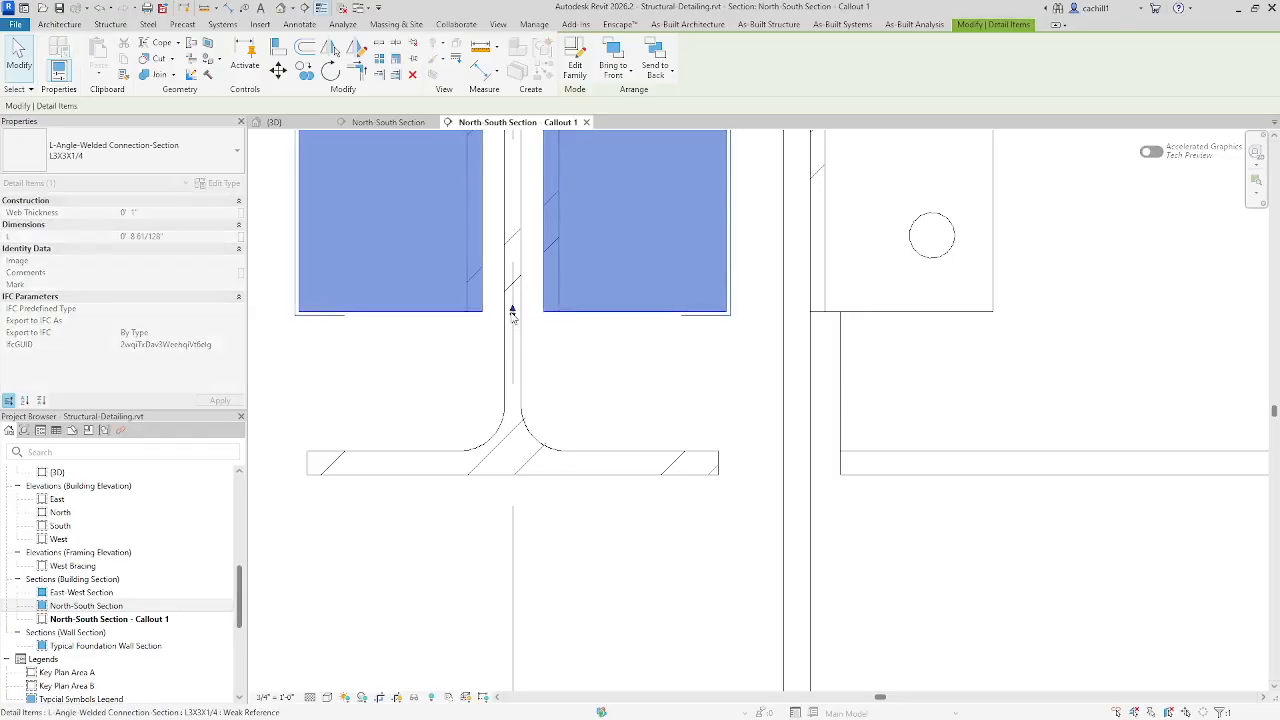
left_click(643, 354)
Draw a CMU repeating detail about 2'-5" long straight down from the centre of the girder's bottom flange
scroll(634, 380, "down", 3)
scroll(626, 419, "down", 3)
middle_click_drag(733, 496, 689, 597)
scroll(629, 583, "up", 3)
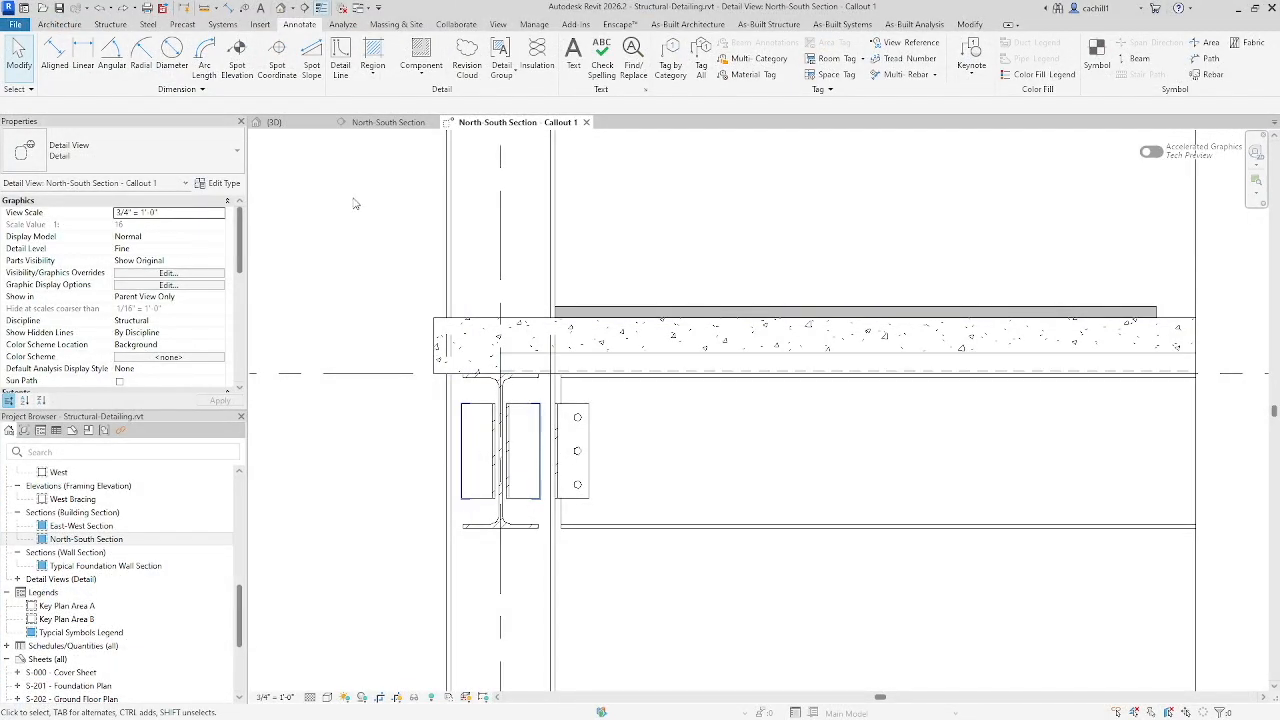
left_click(422, 76)
left_click(429, 125)
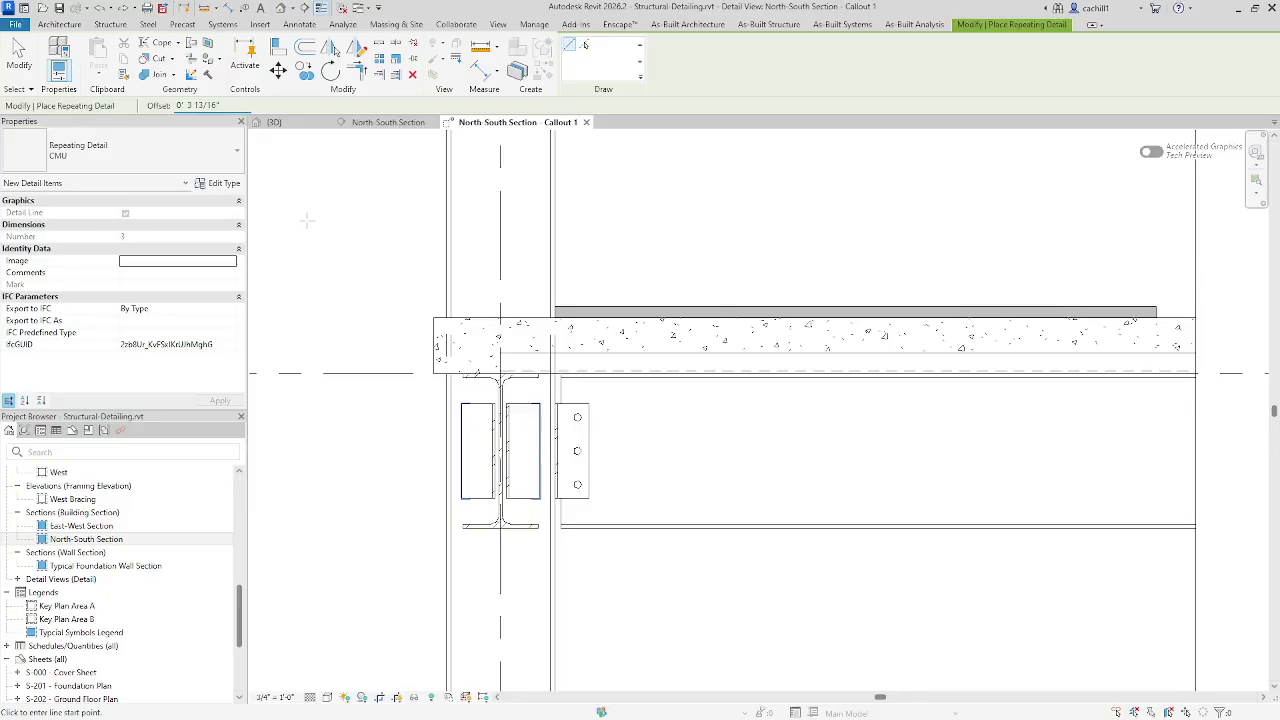
middle_click_drag(416, 395, 453, 169)
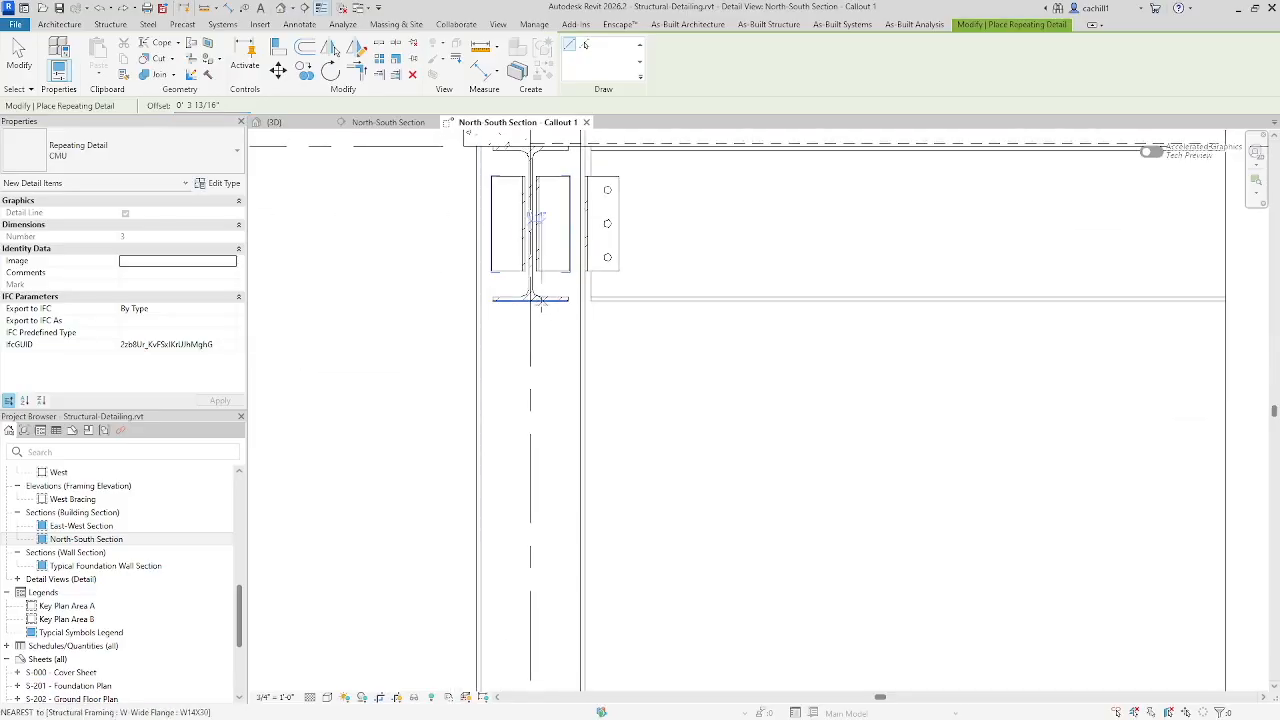
left_click(530, 299)
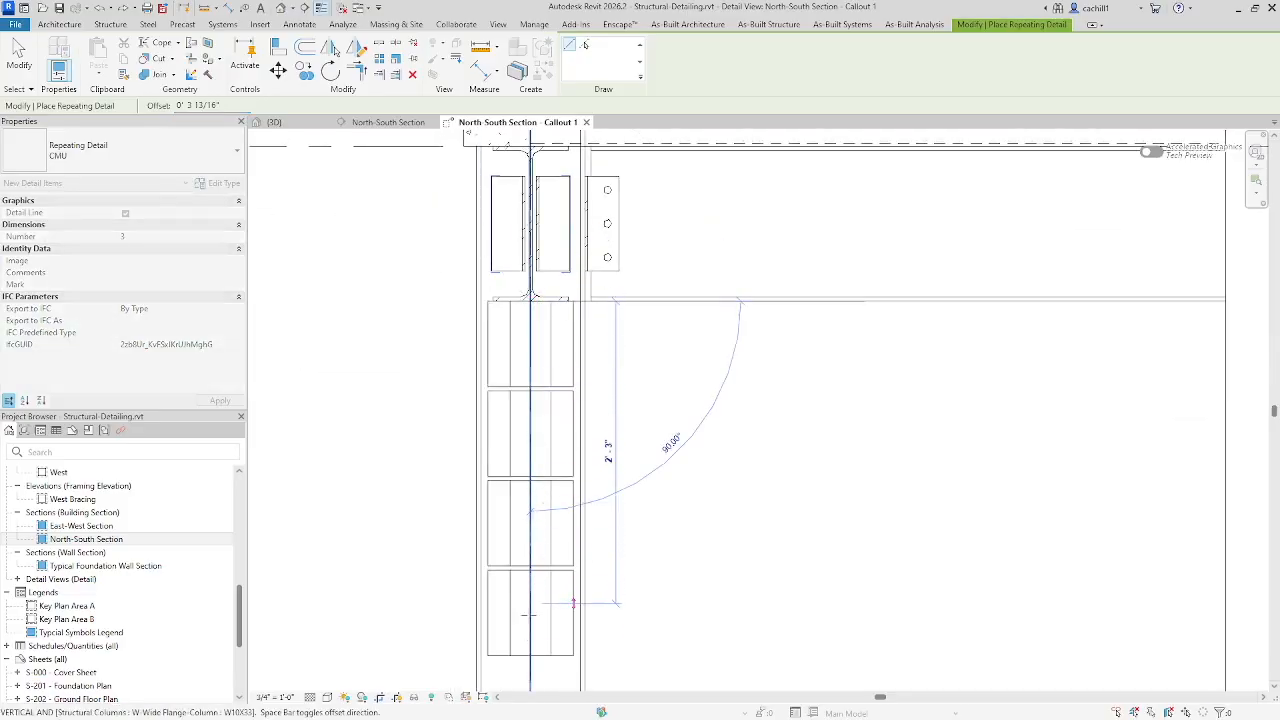
left_click(525, 627)
key("Escape")
key("Escape")
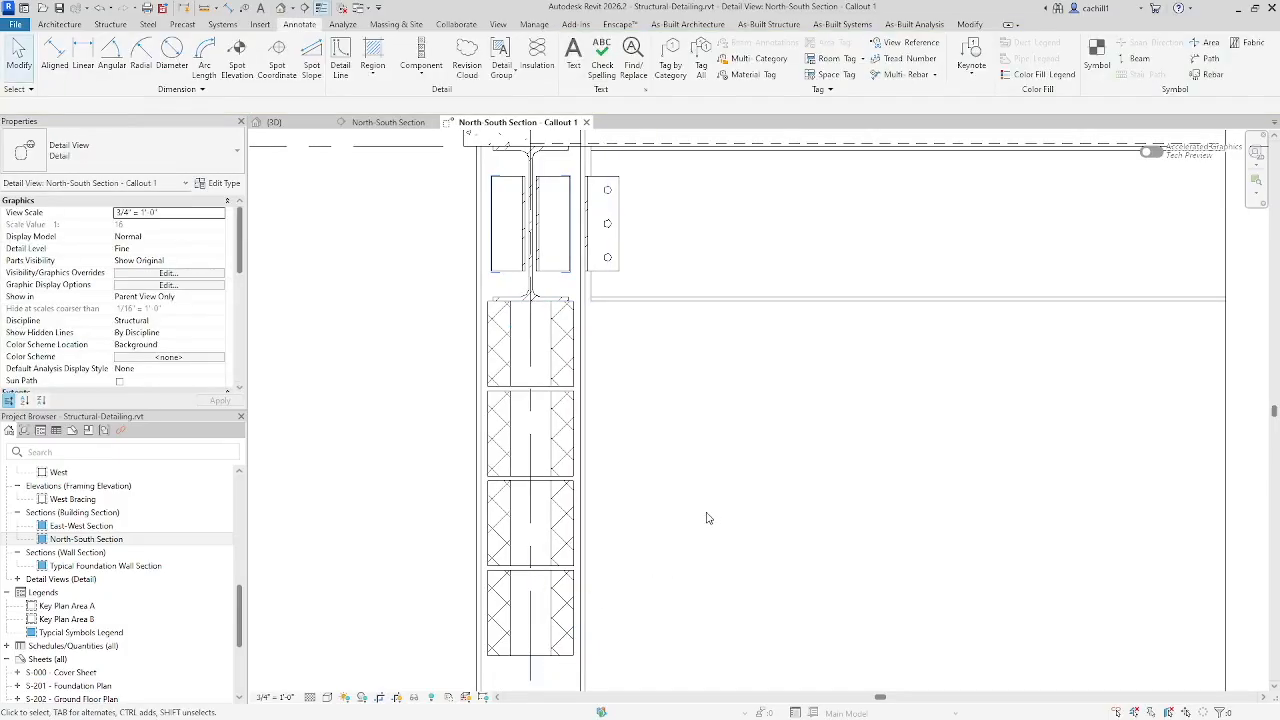
Move the CMU repeating detail about 1" straight down from the girder's bottom flange
left_click(568, 635)
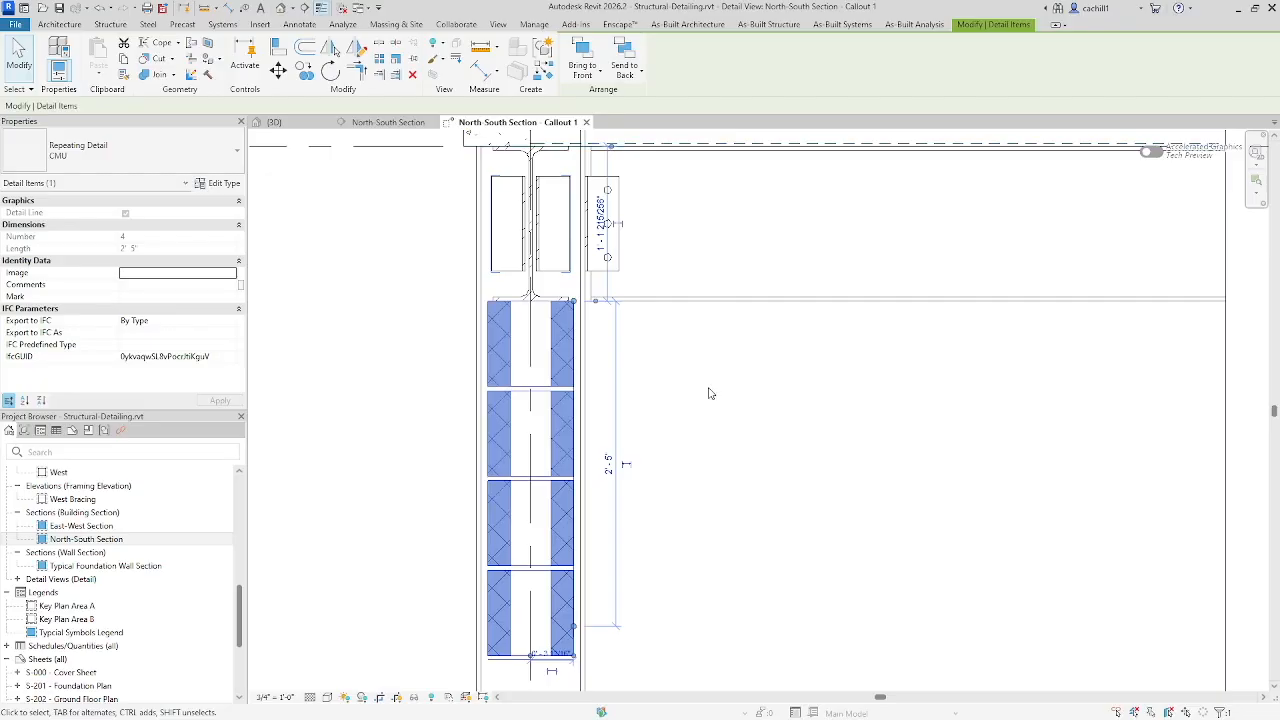
left_click(280, 72)
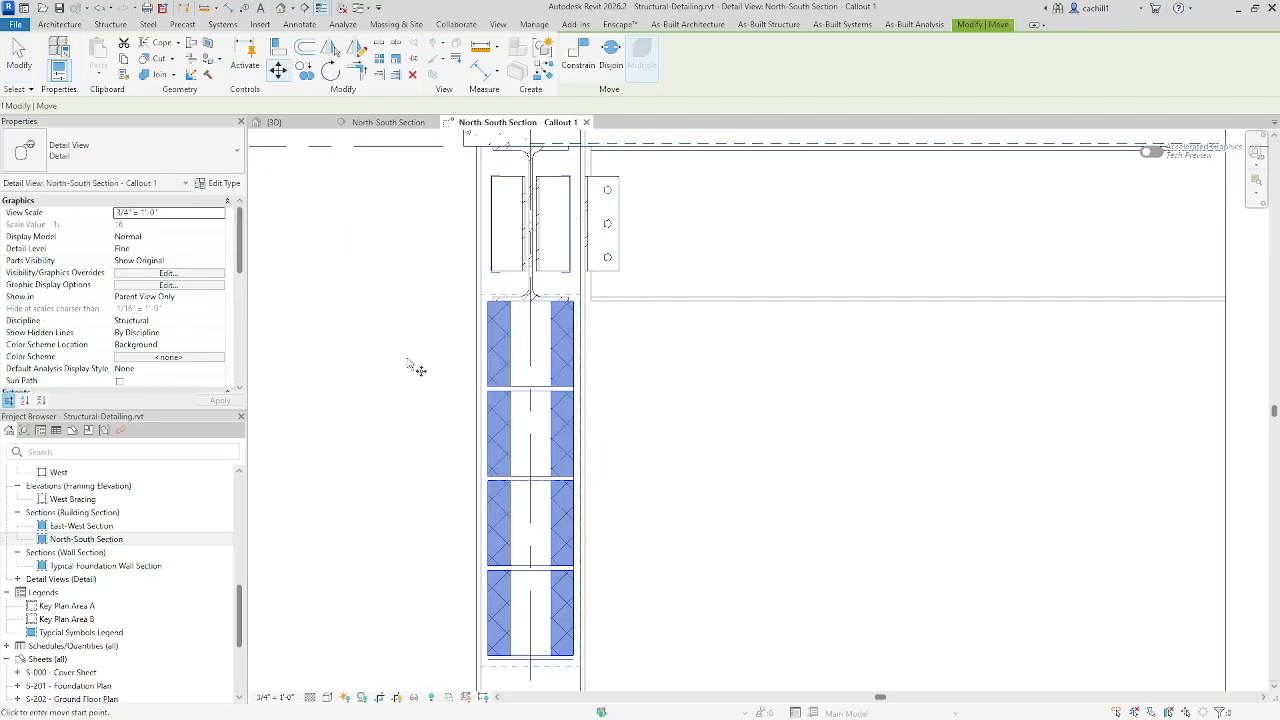
left_click(532, 302)
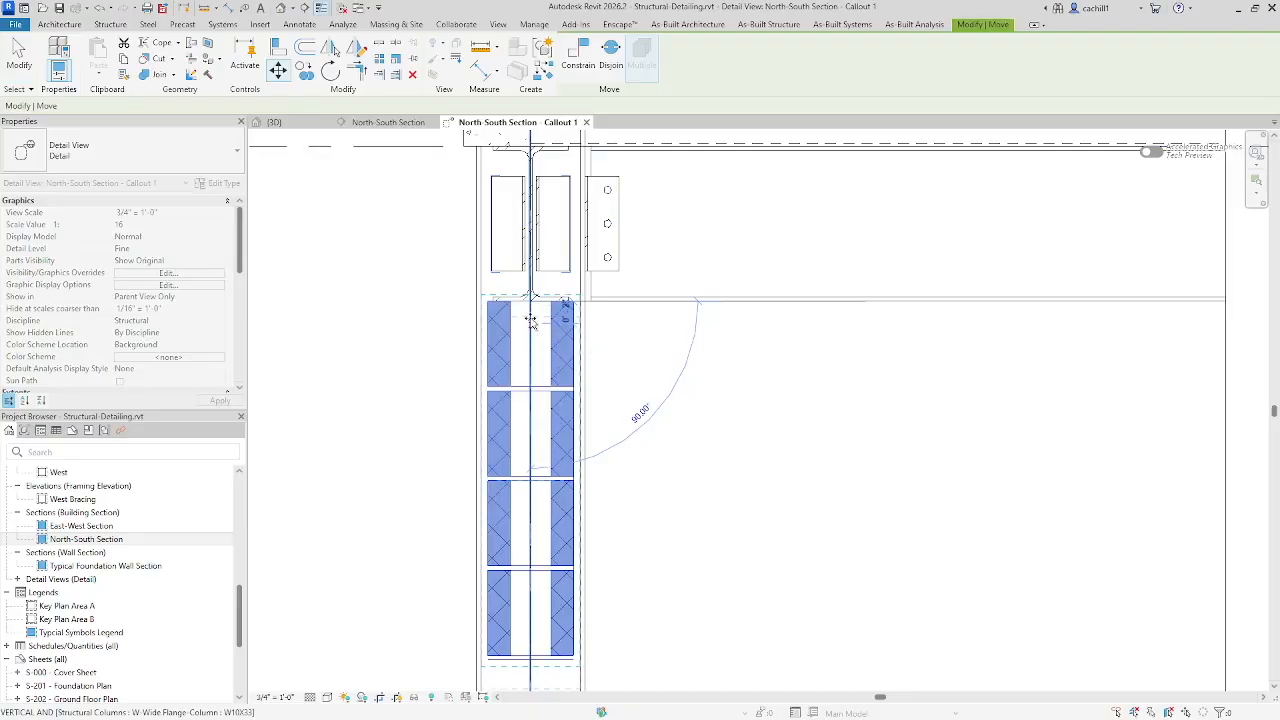
scroll(533, 318, "up", 2)
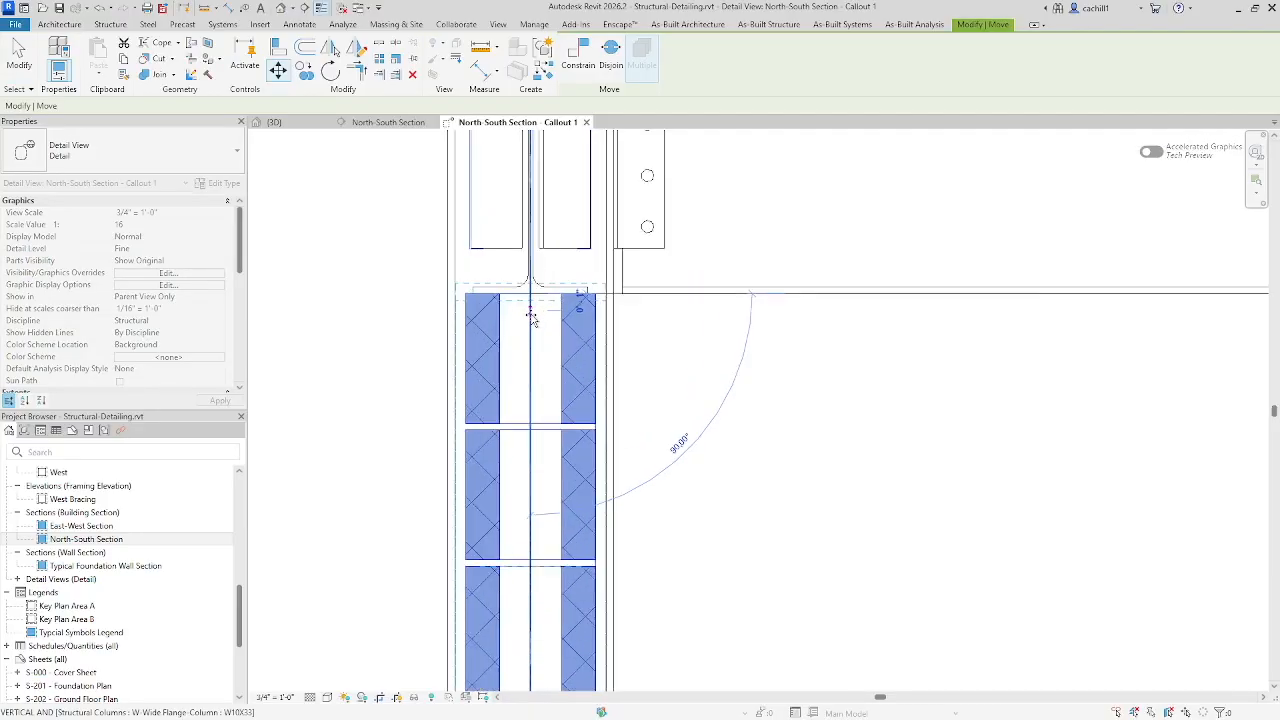
scroll(532, 317, "up", 2)
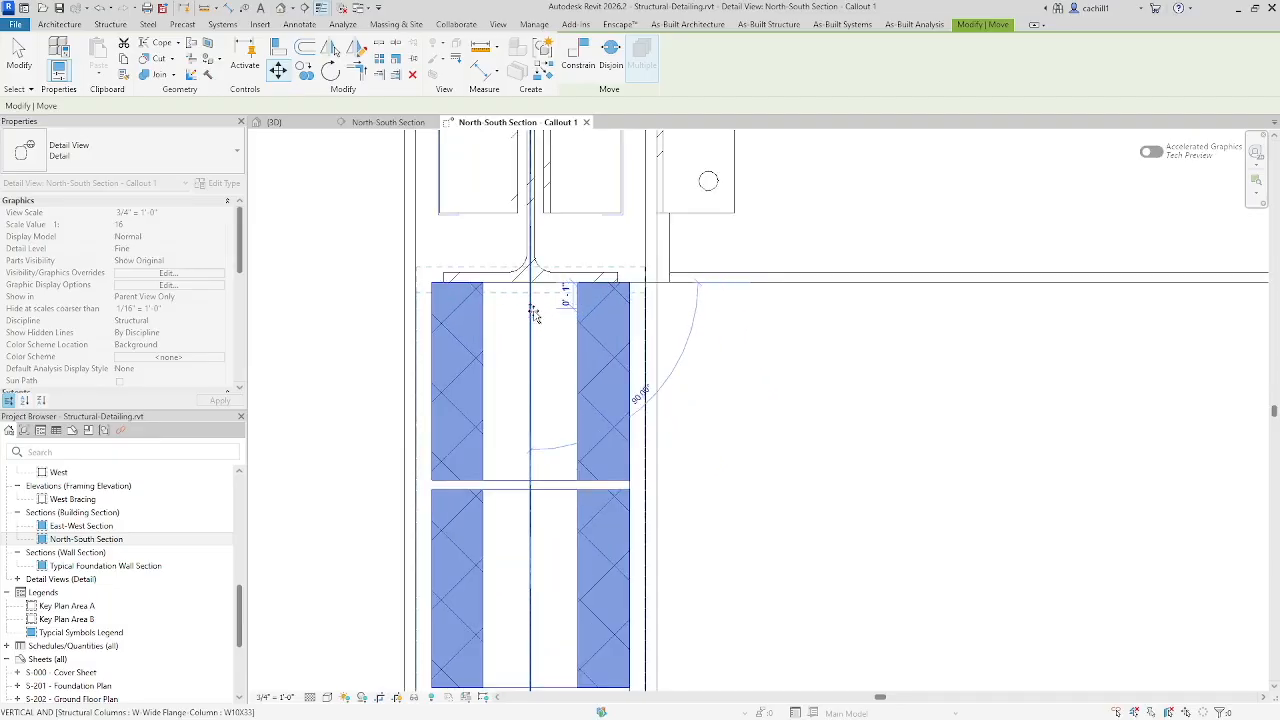
left_click(533, 339)
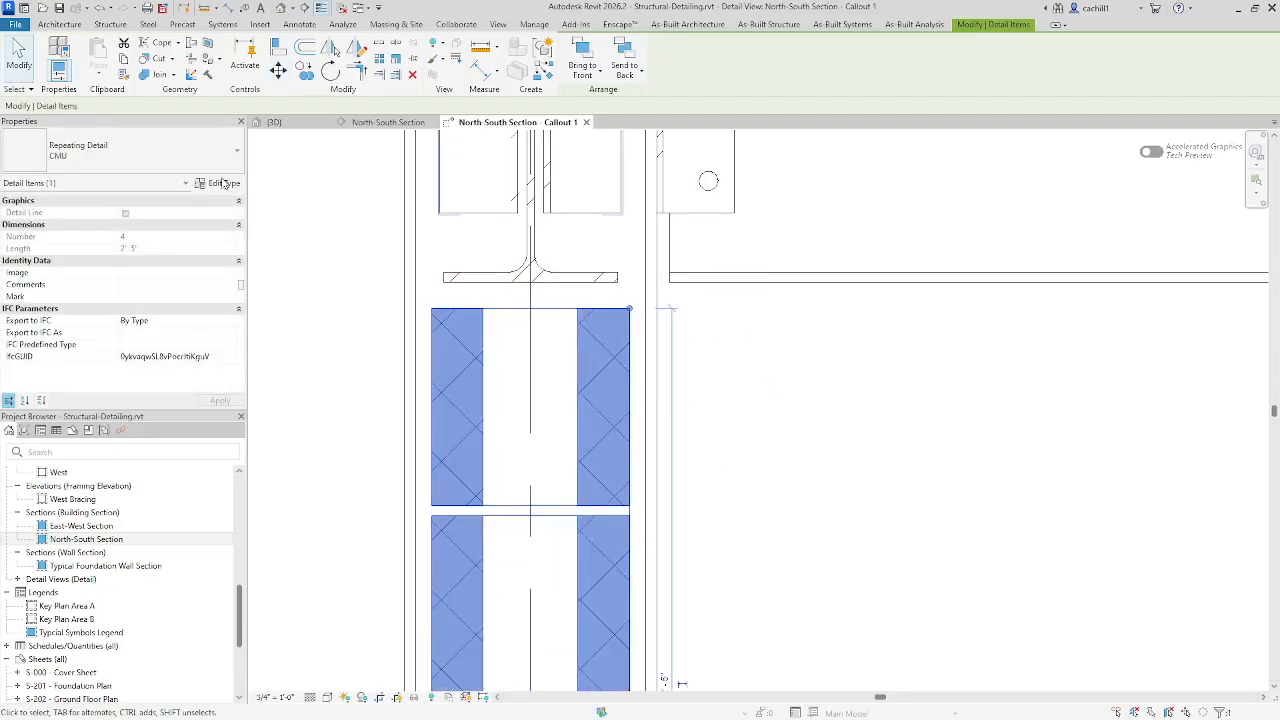
left_click(19, 64)
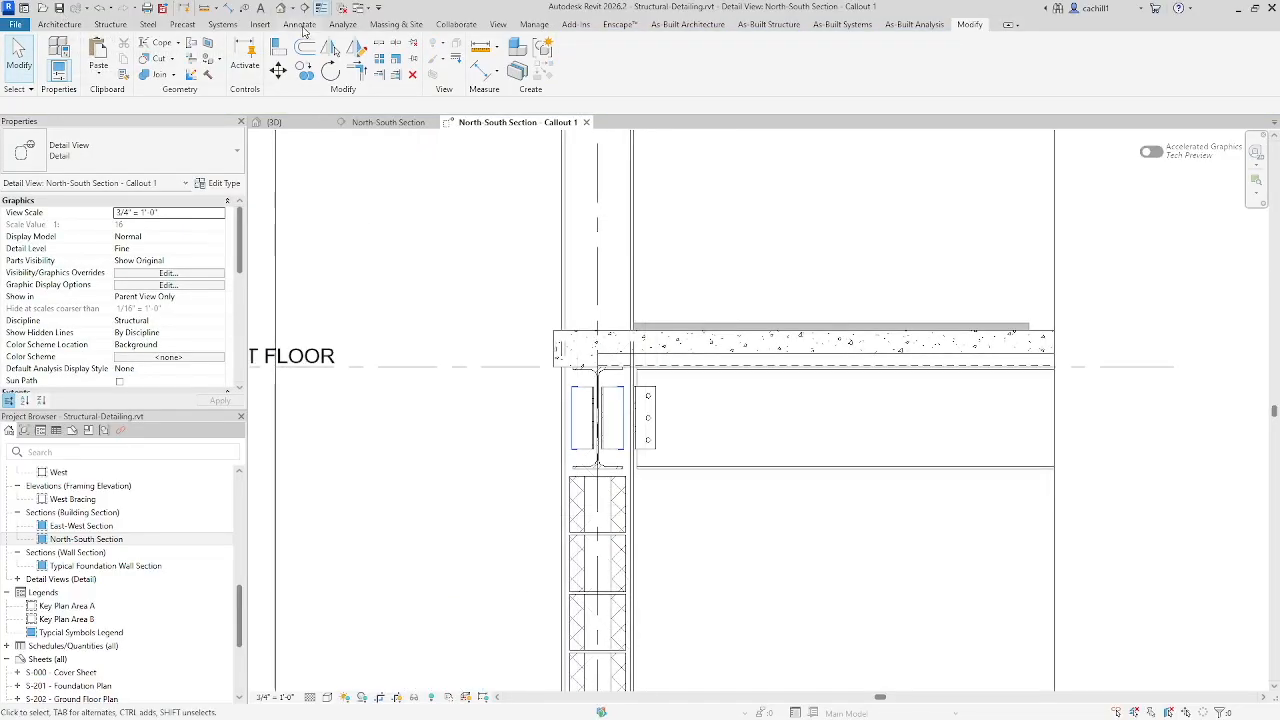
Place Break_Line detail components across the column above the slab, the CMU below the girder, and the slab and beam, rotating the last one vertical
left_click(303, 27)
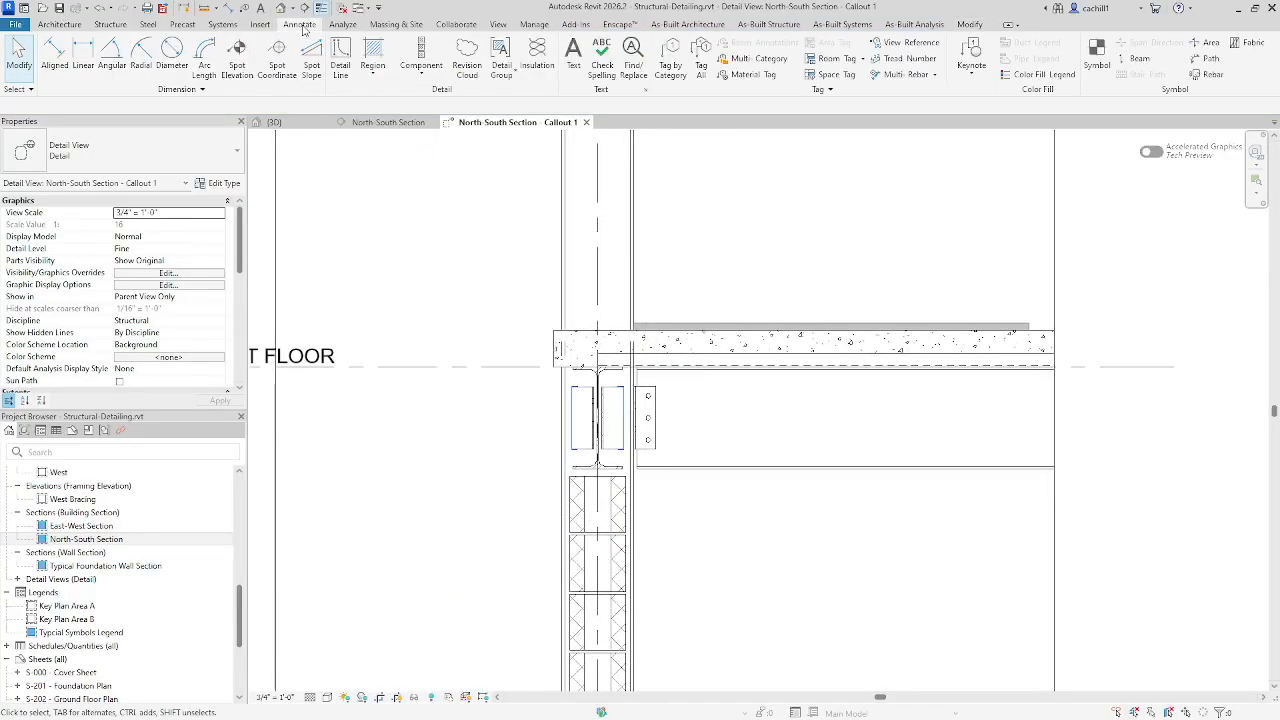
left_click(421, 68)
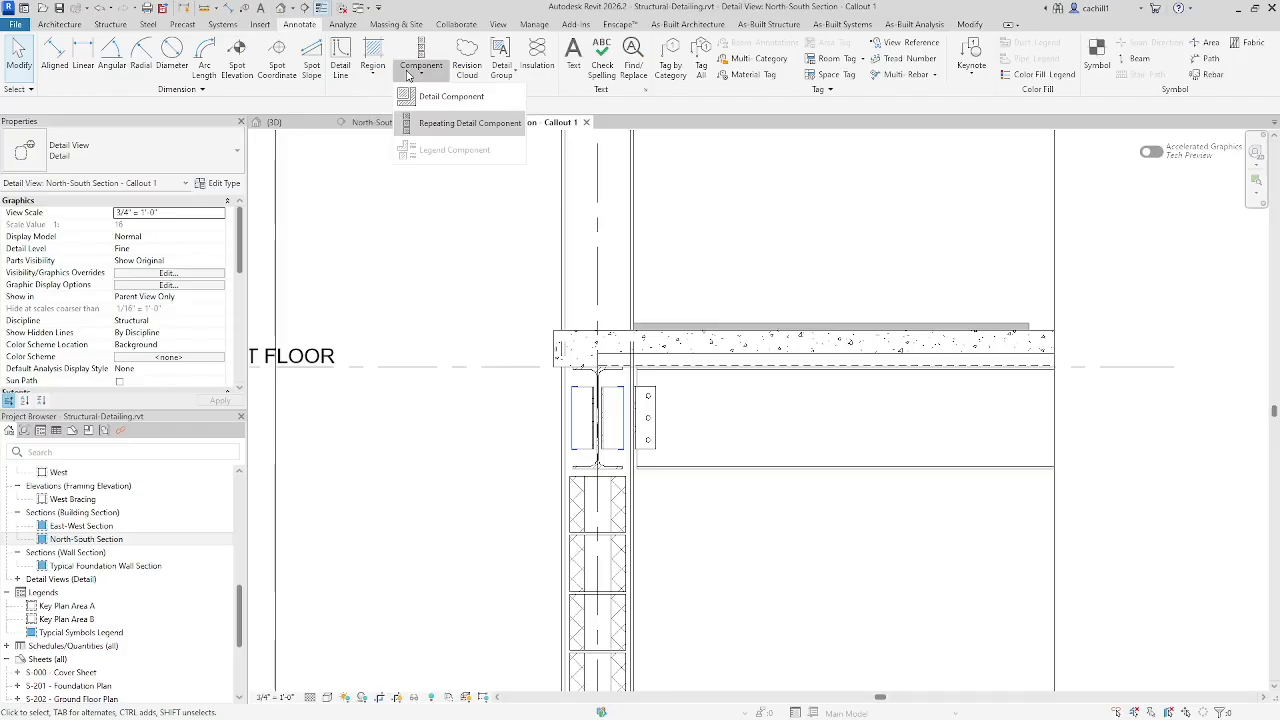
left_click(450, 96)
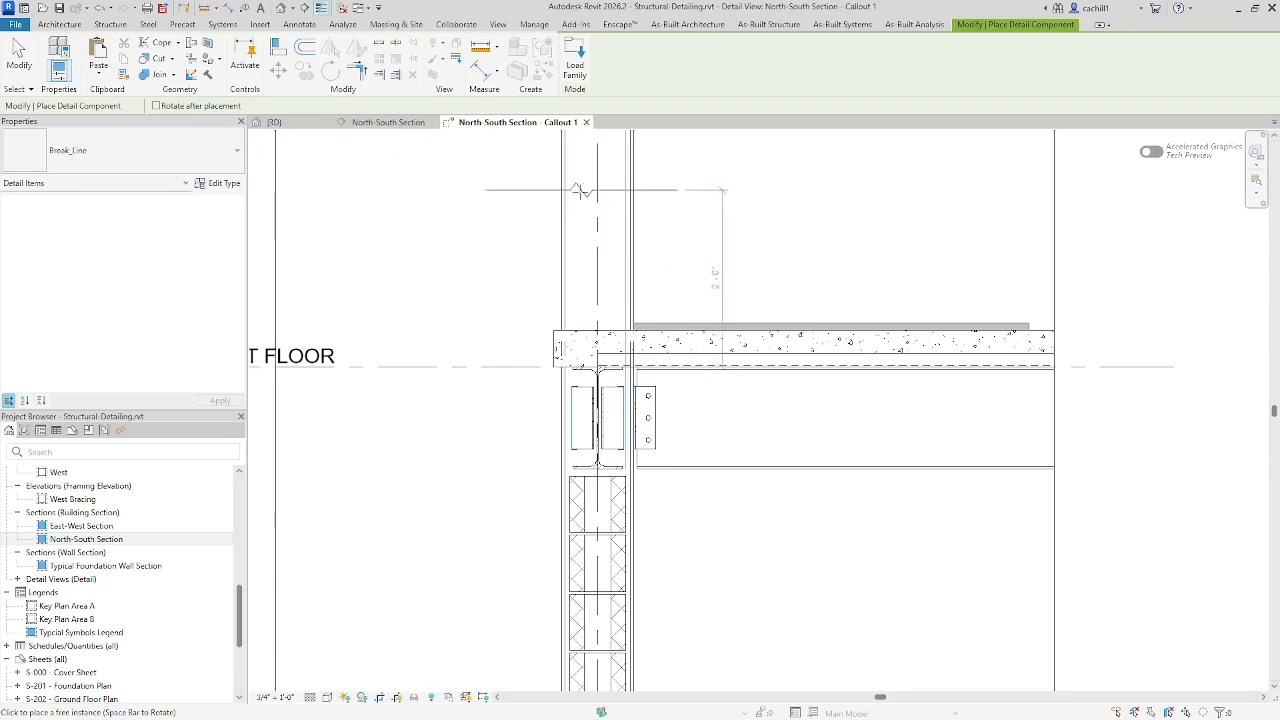
left_click(596, 190)
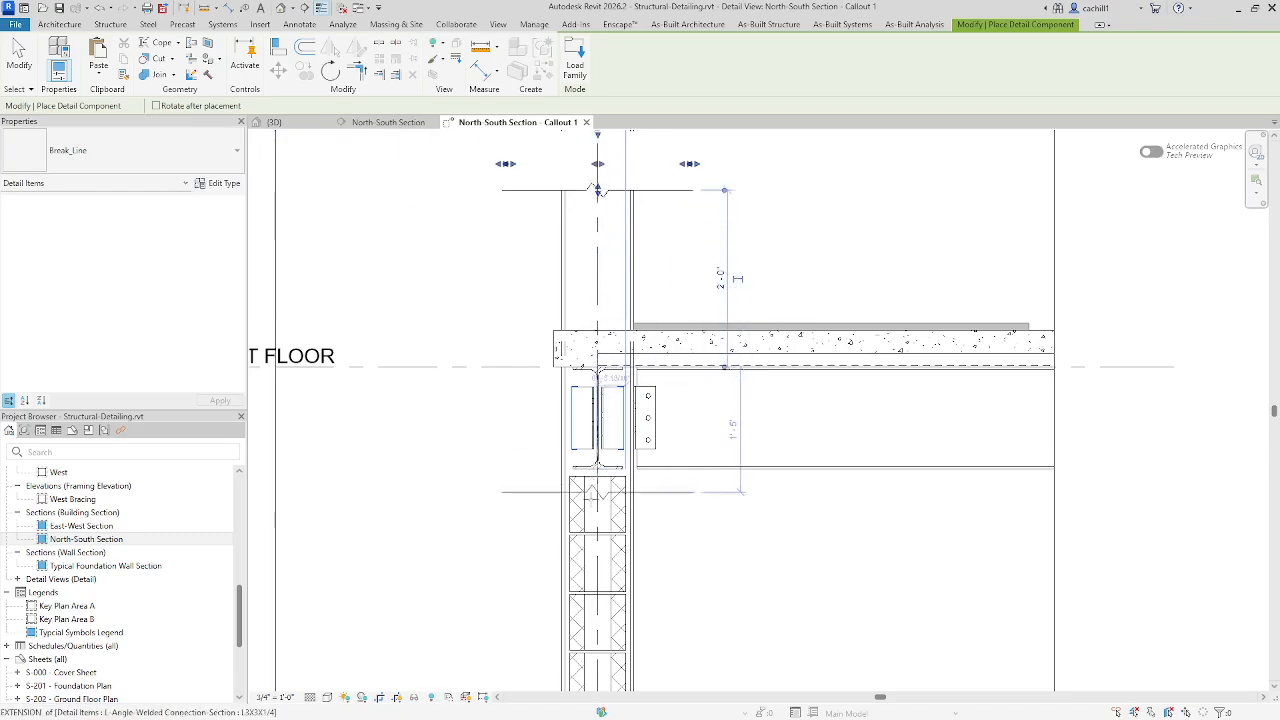
left_click(604, 572)
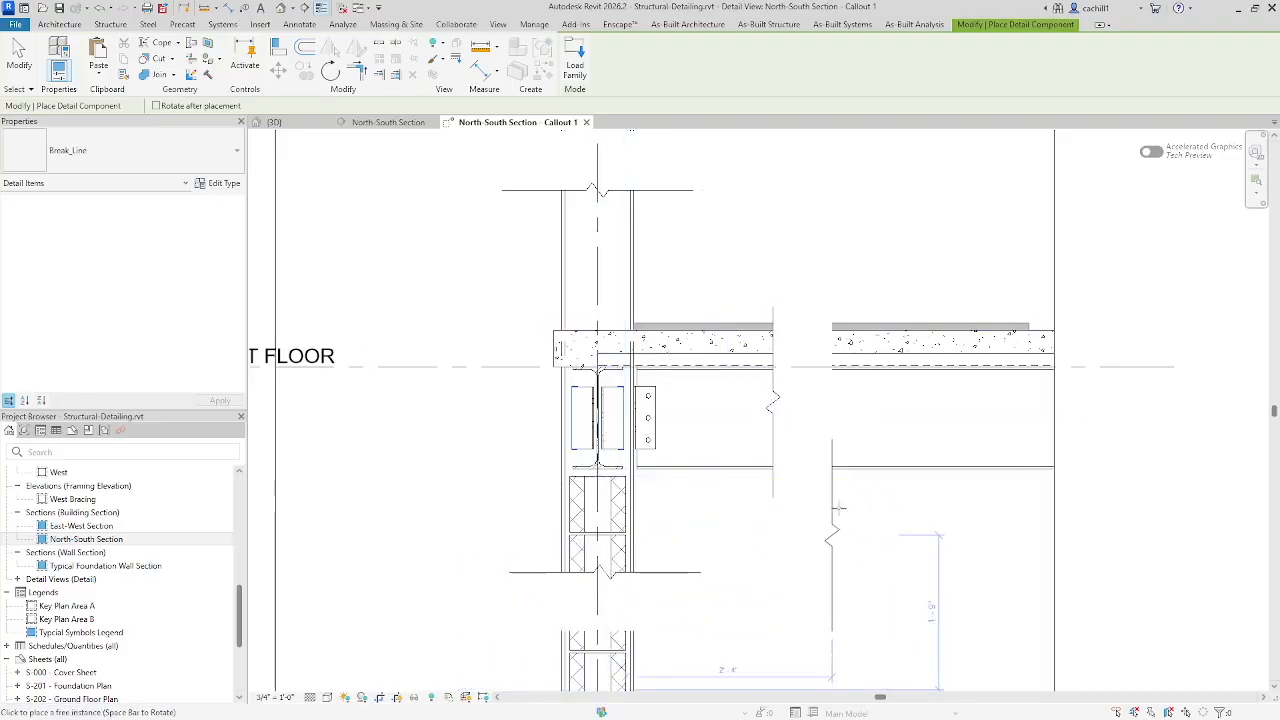
scroll(836, 460, "down", 1)
scroll(836, 460, "down", 1)
key("Escape")
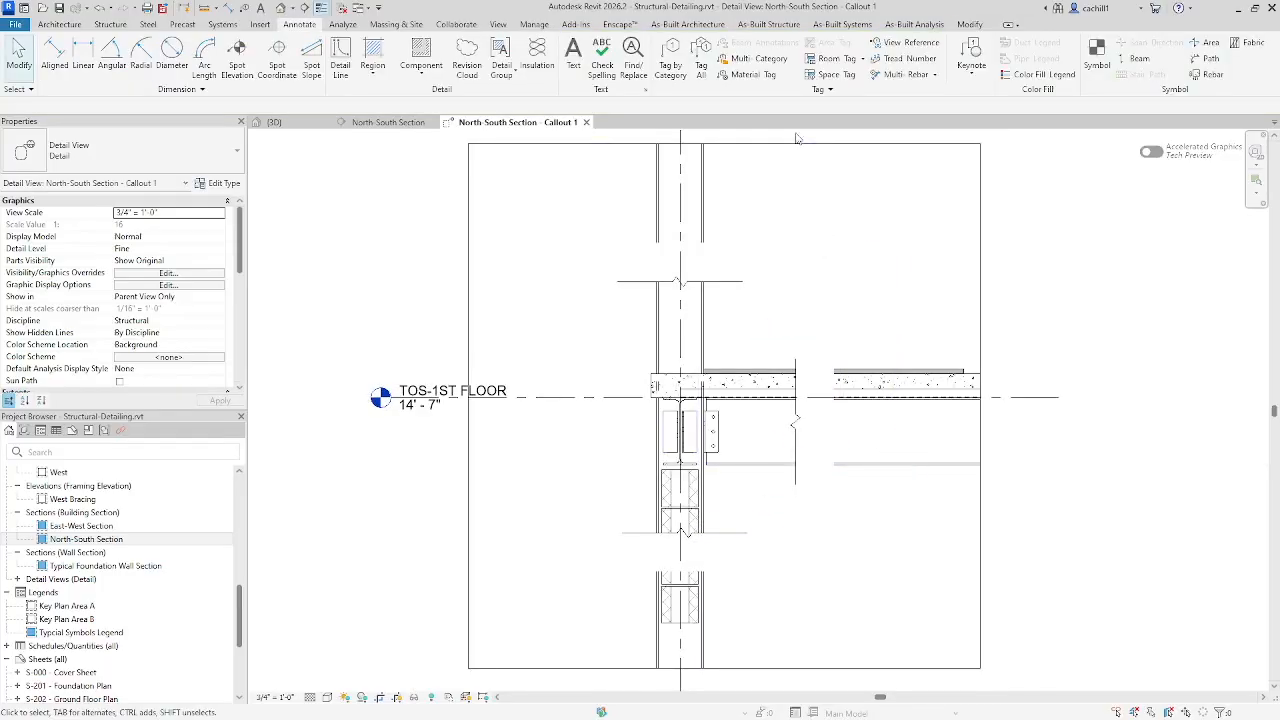
Shrink the callout's crop region on all four sides so it ends just beyond the break lines
left_click(792, 146)
left_click_drag(724, 144, 725, 246)
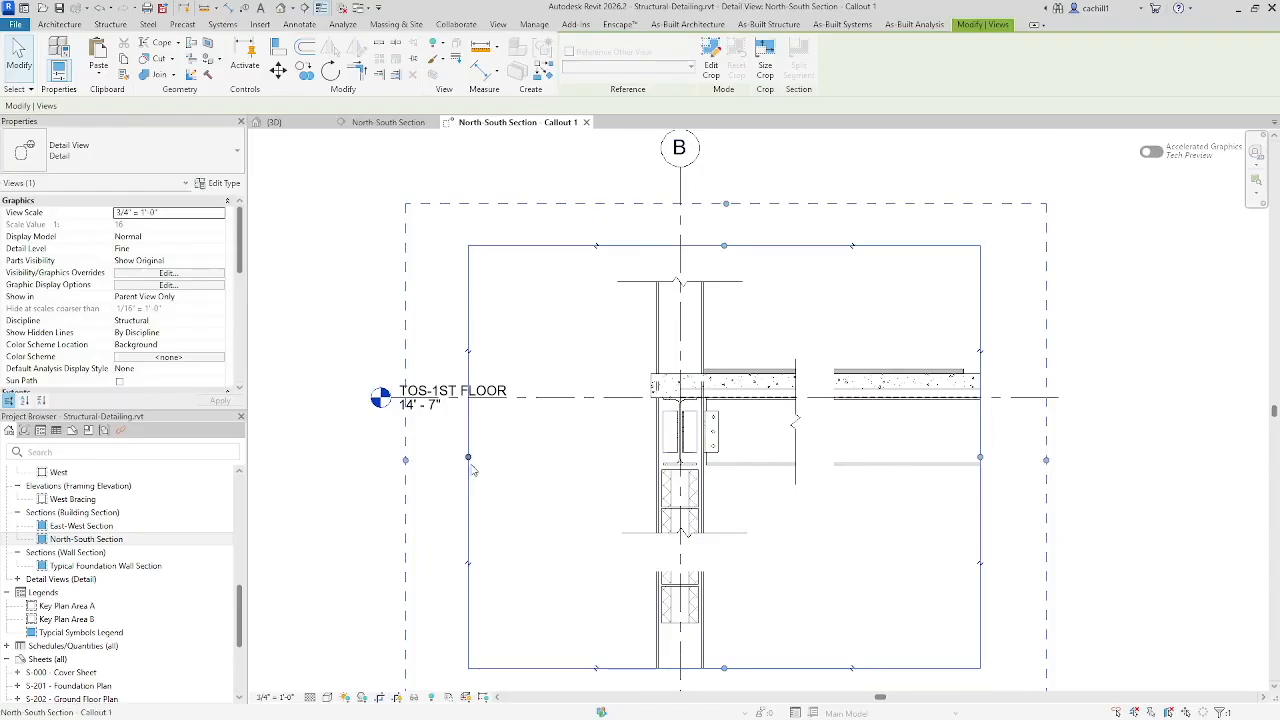
left_click_drag(468, 460, 585, 458)
left_click_drag(785, 671, 763, 552)
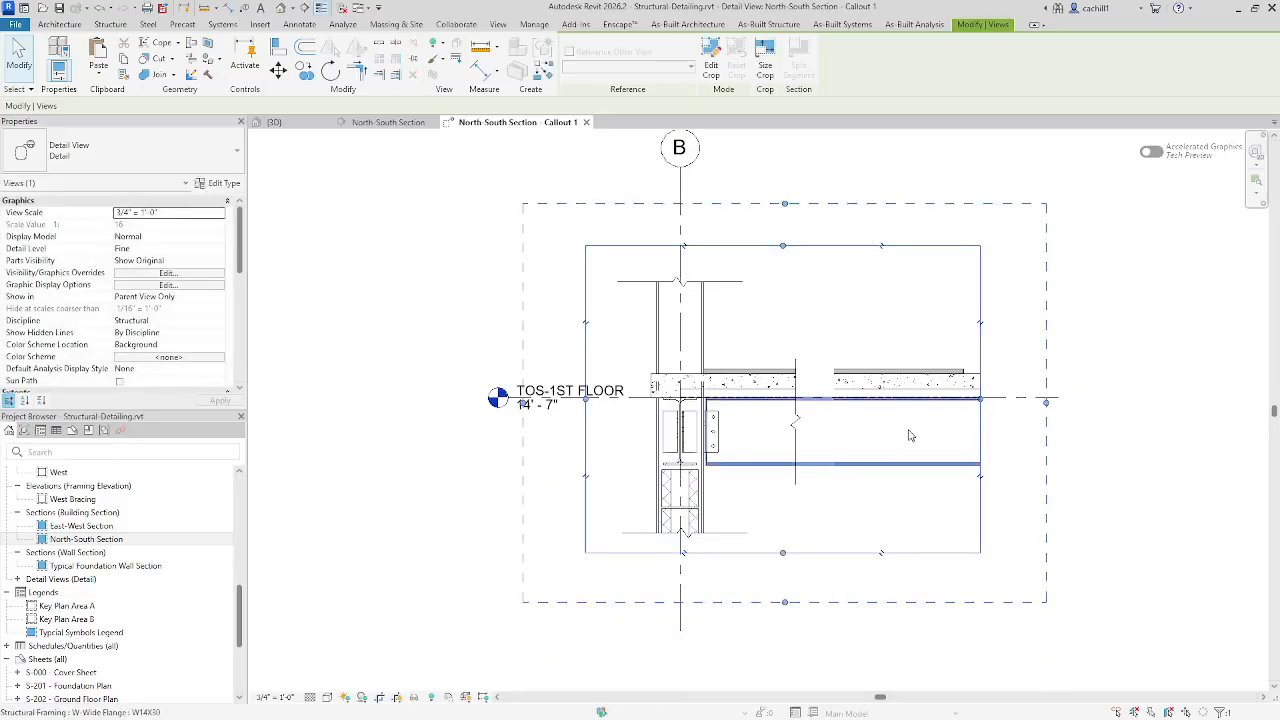
left_click_drag(981, 397, 827, 410)
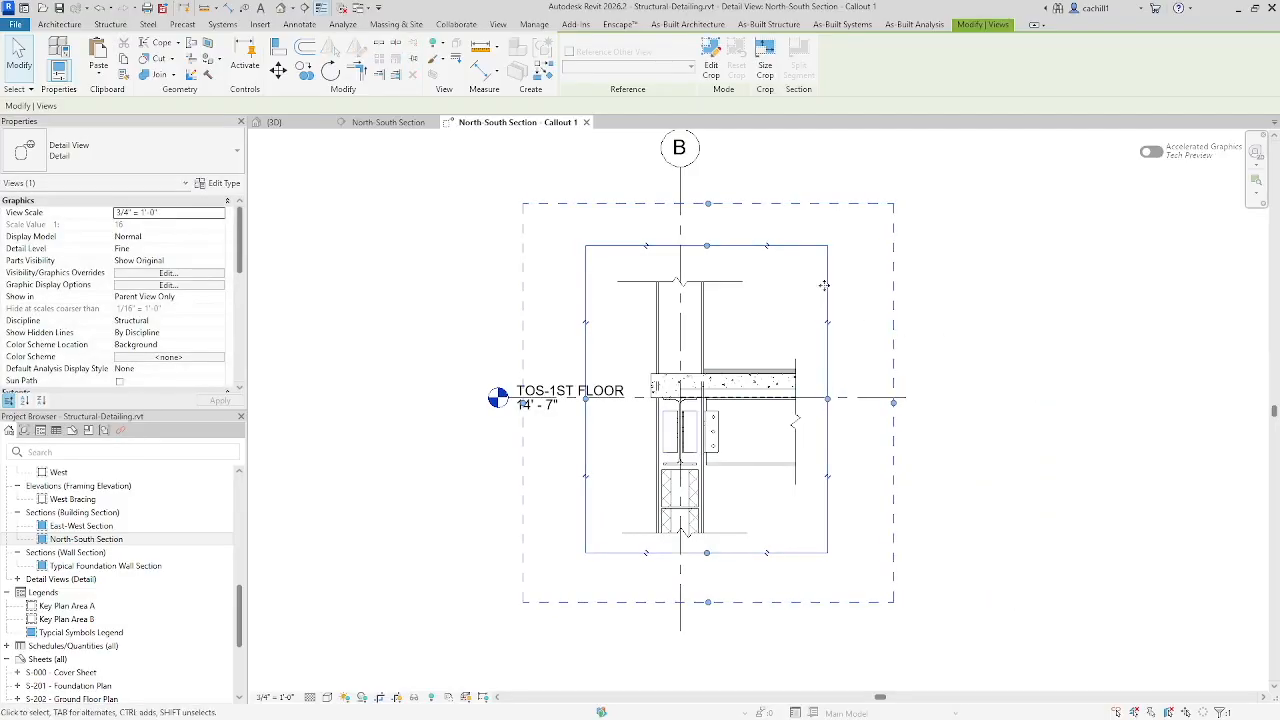
Extend the callout's annotation crop slightly outward on all four sides to leave room for notes
left_click_drag(708, 206, 708, 195)
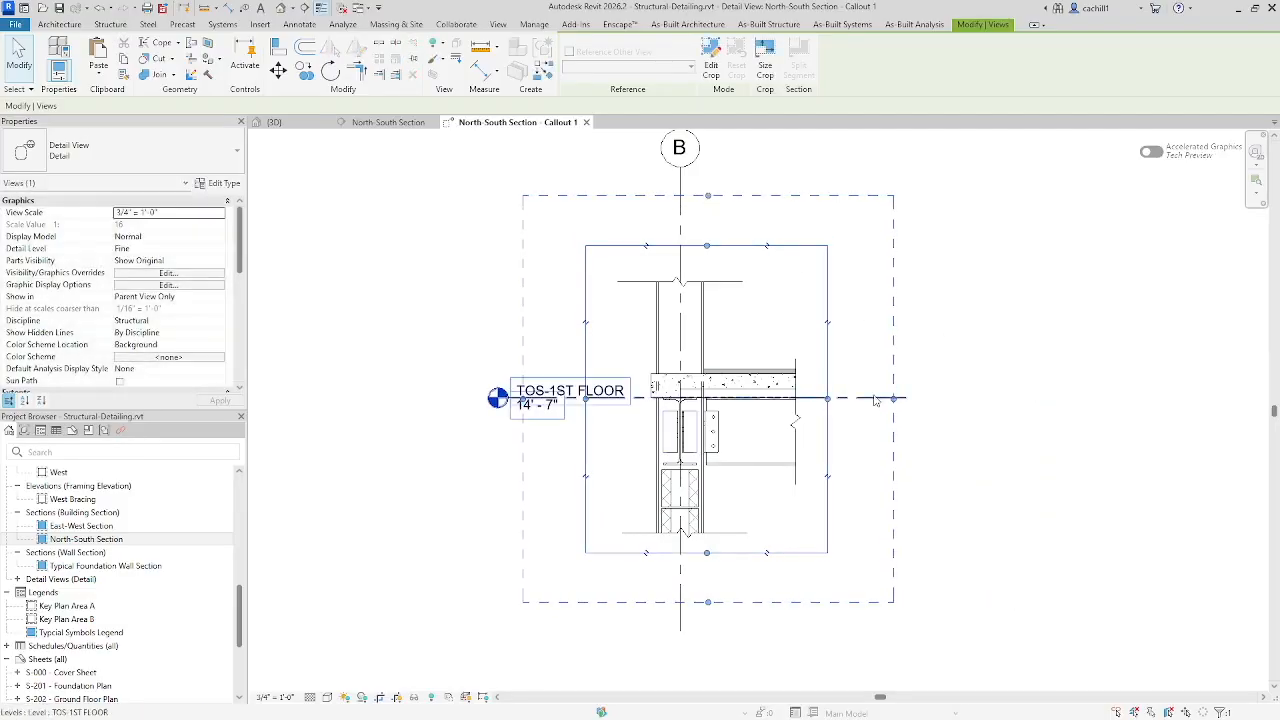
left_click_drag(893, 401, 909, 399)
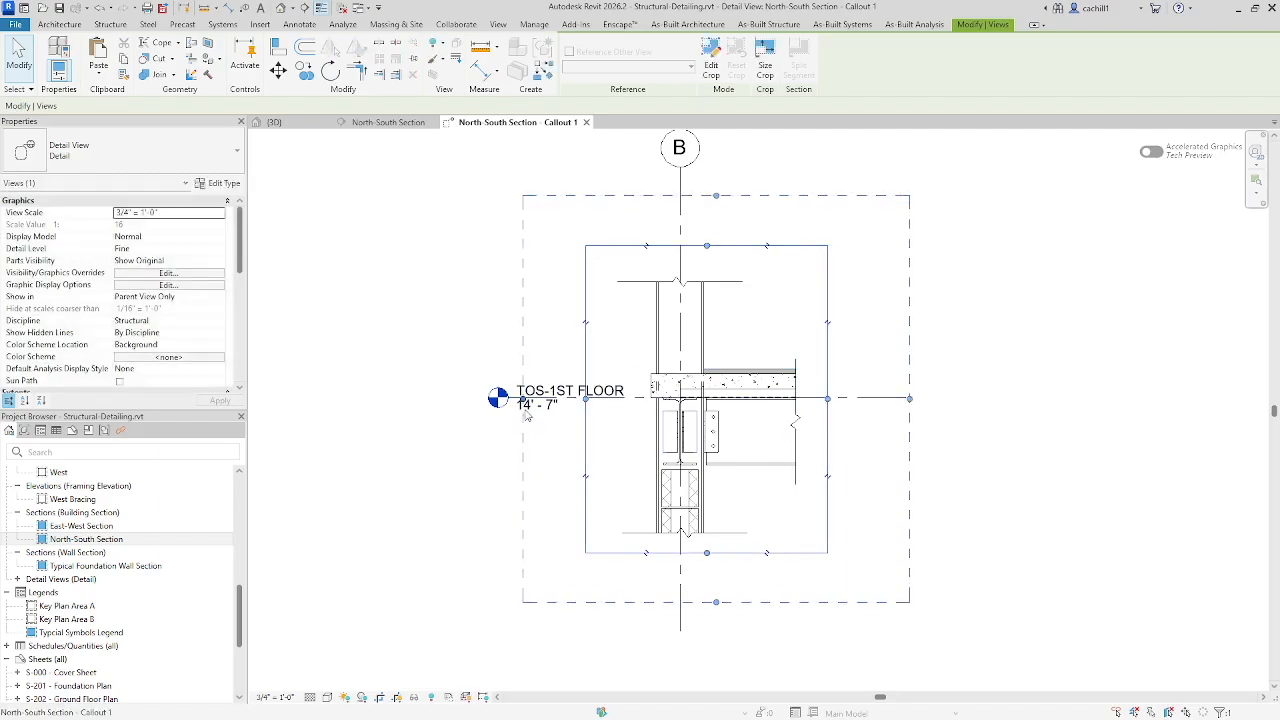
left_click_drag(520, 398, 495, 398)
left_click_drag(702, 602, 702, 616)
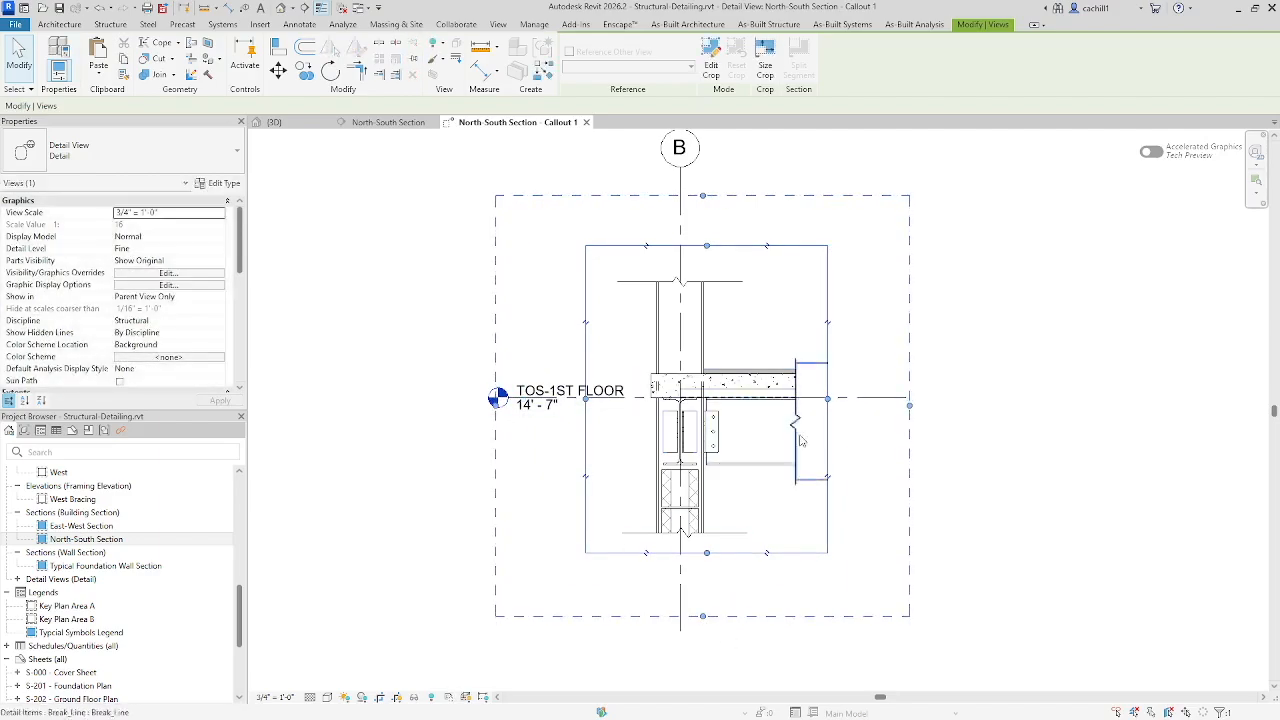
left_click(855, 358)
Paste the copied member, slab and floor finish notes with leaders around the connection, and hide the crop region
left_click(575, 68)
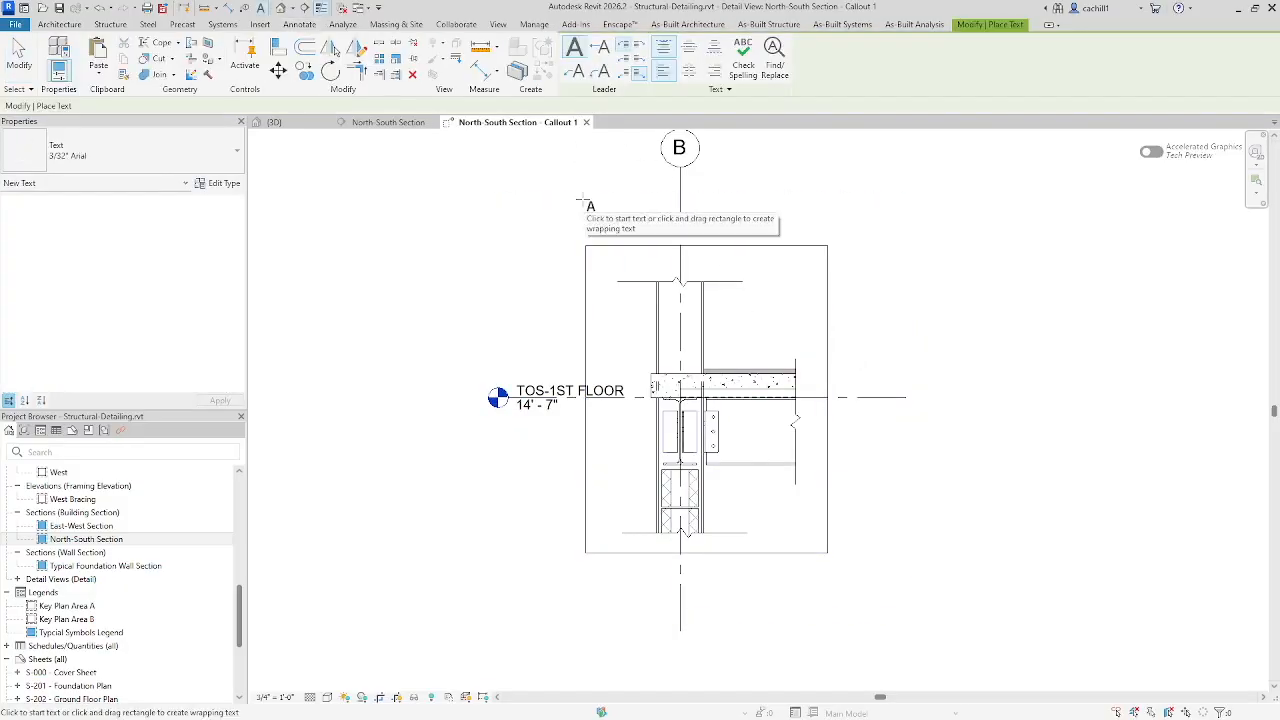
key("ctrl+v")
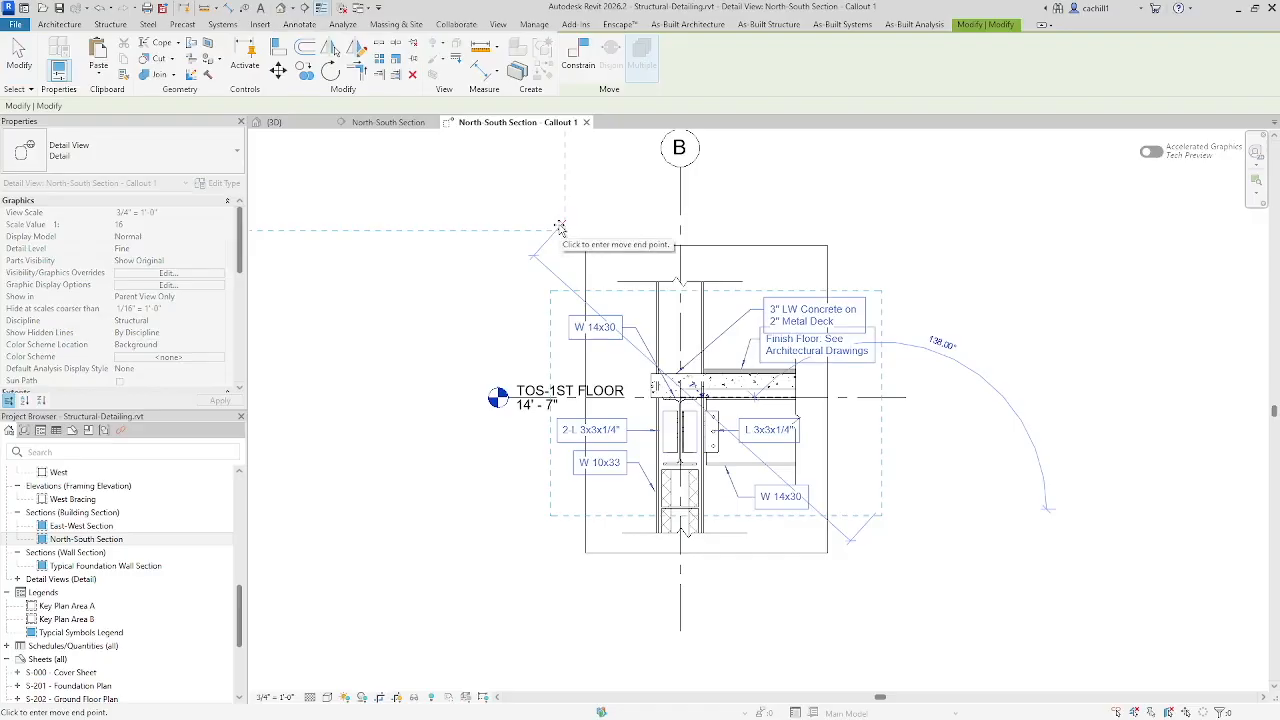
left_click(893, 520)
left_click(881, 516)
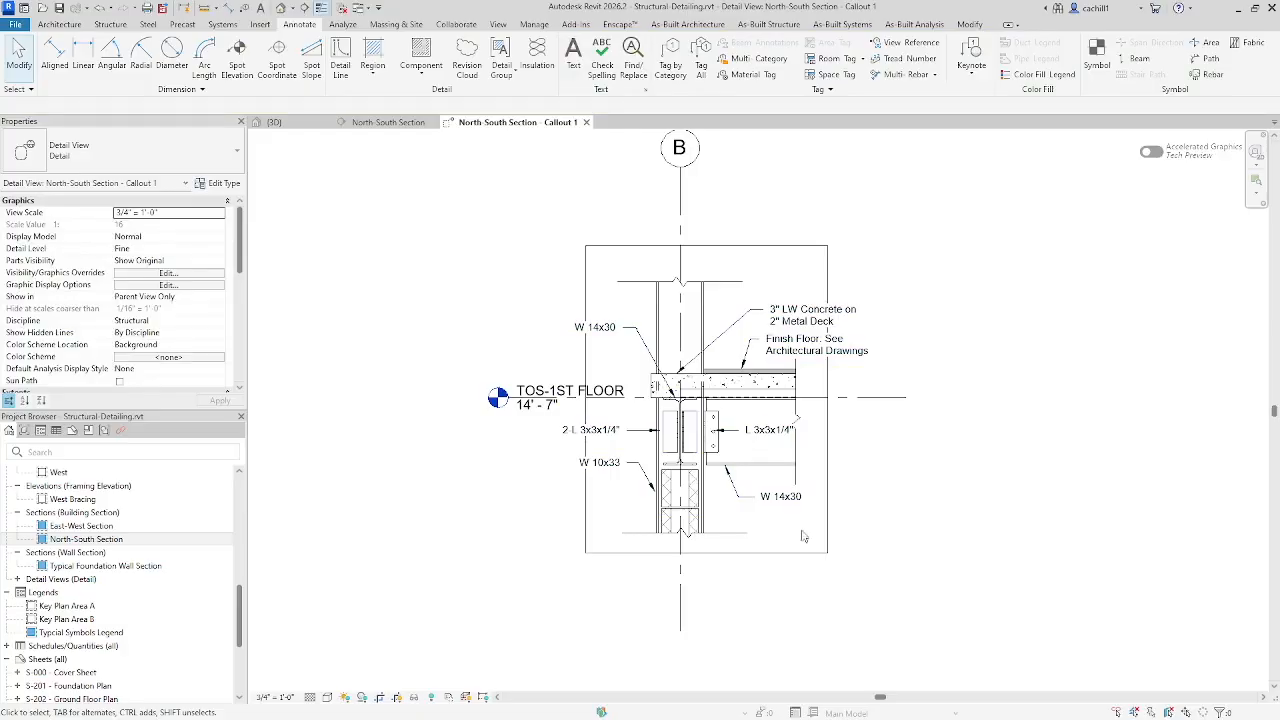
left_click(397, 698)
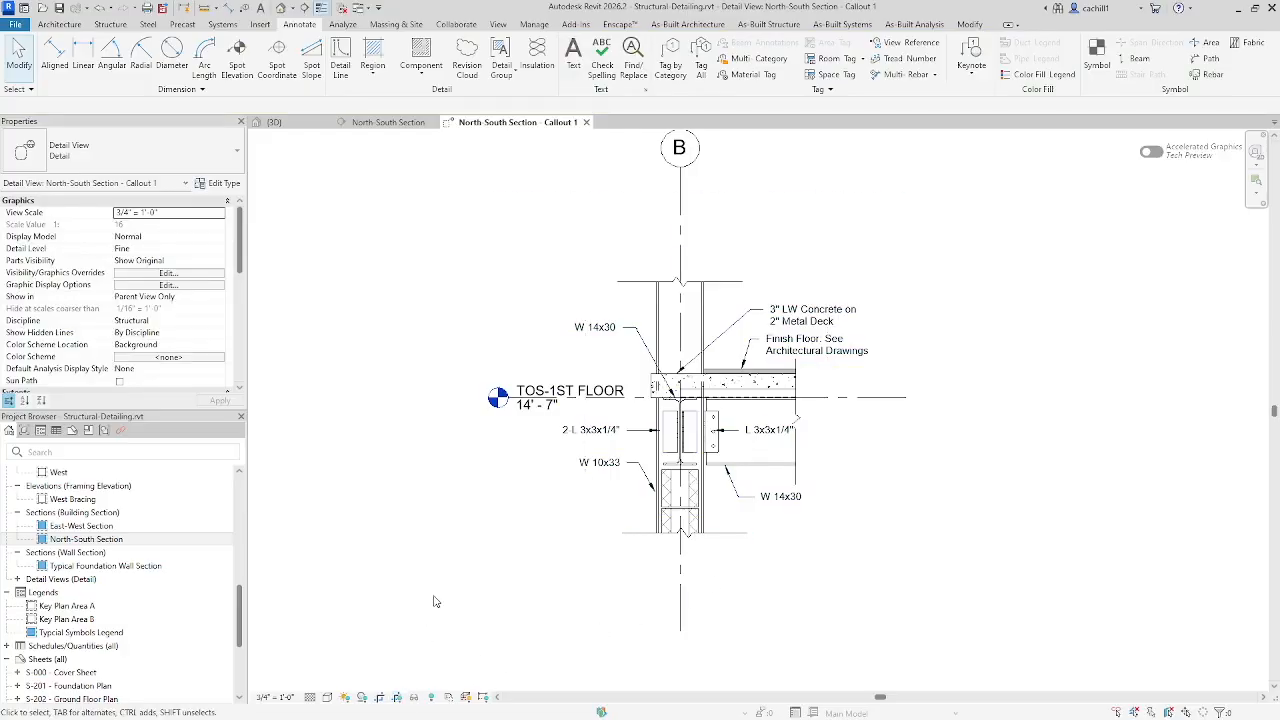